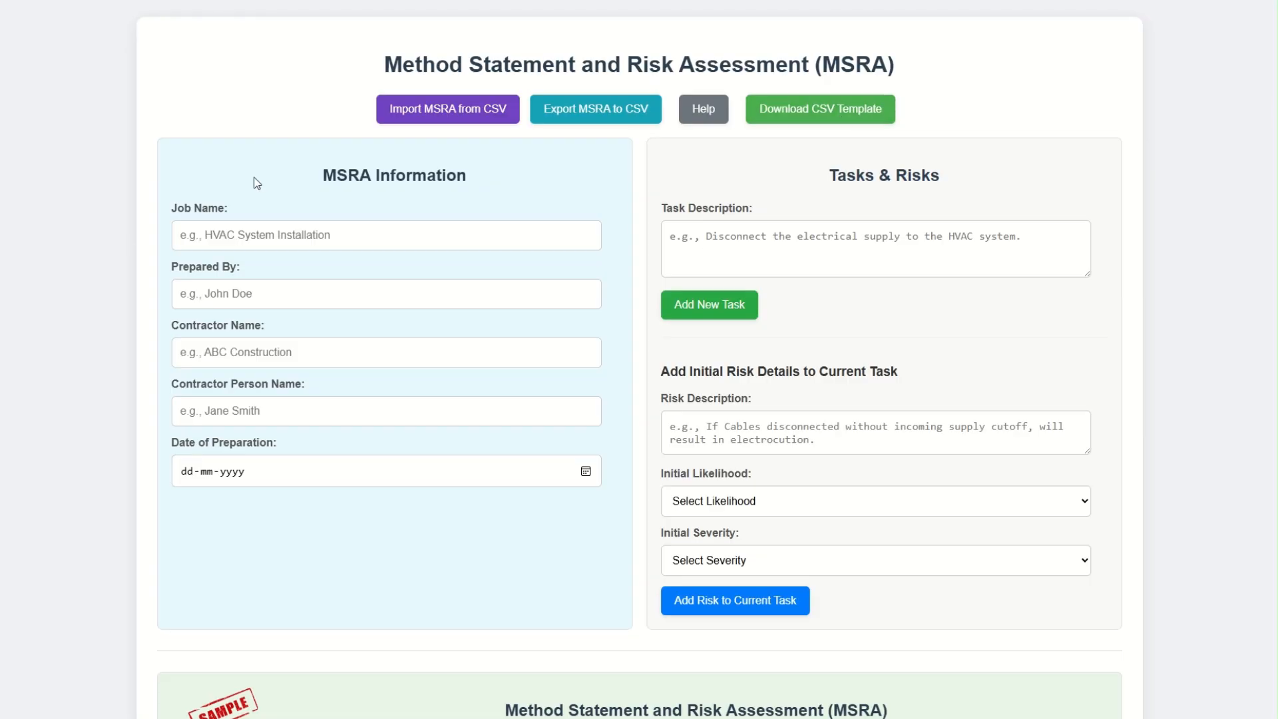
Step: Enter "HVAC shifting" as the job name and fill in the preparer's name
click(314, 234)
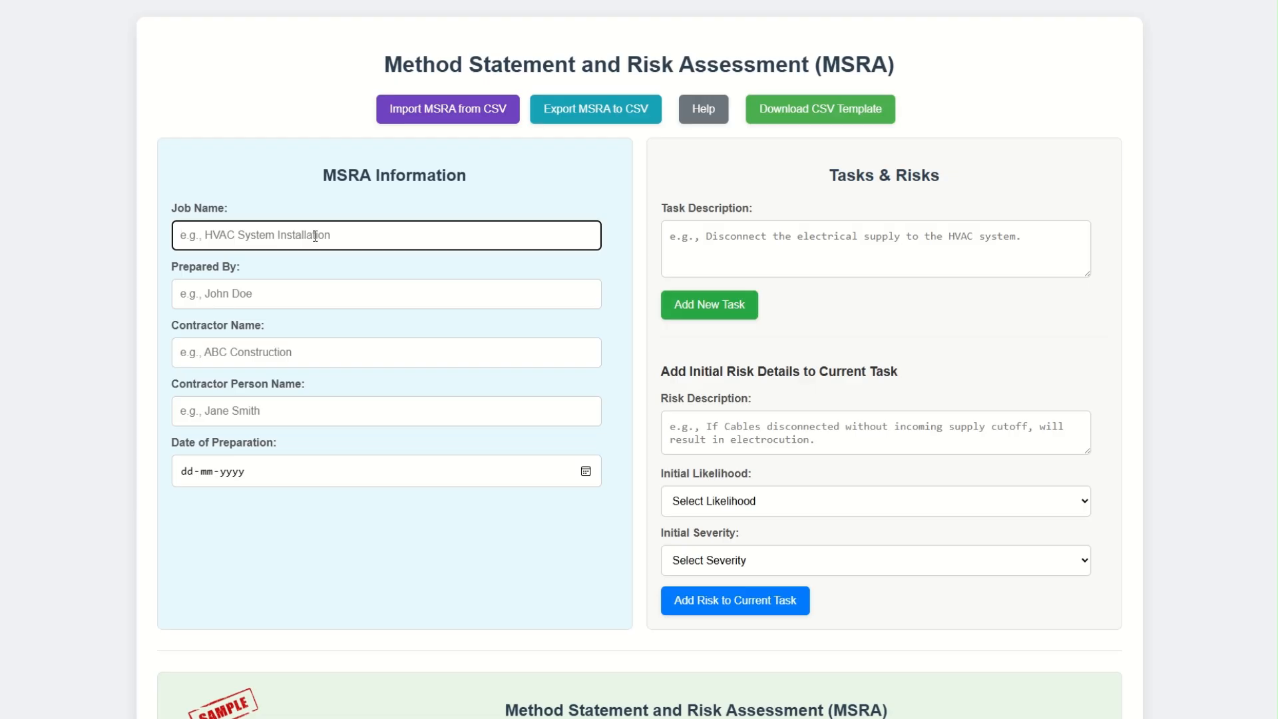
text(H)
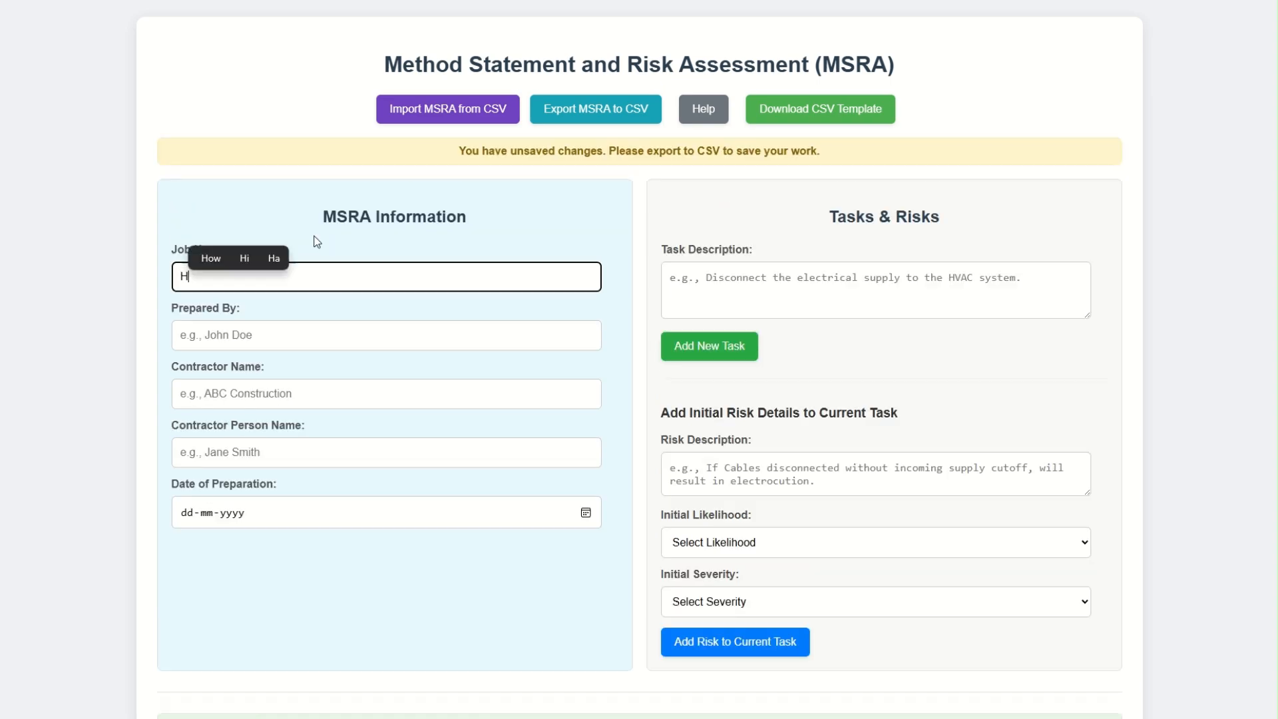
text(VAC )
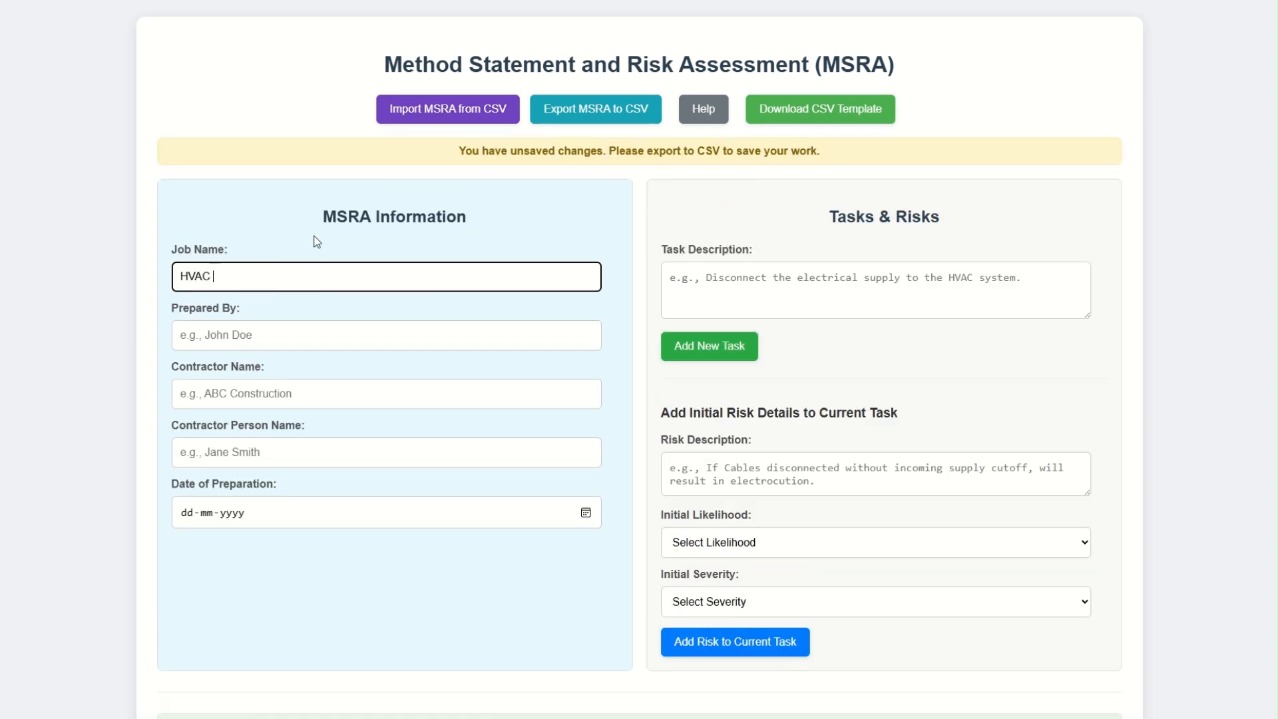
text(shifting)
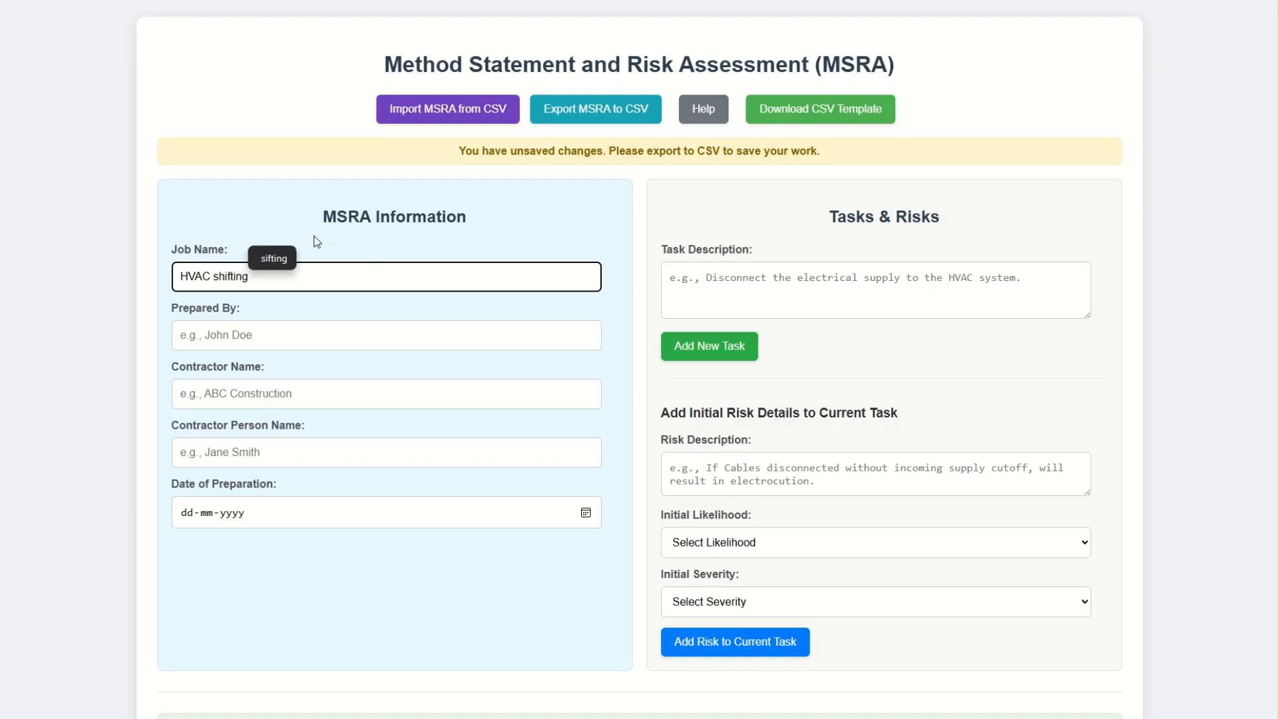
drag(326, 352, 330, 341)
click(330, 341)
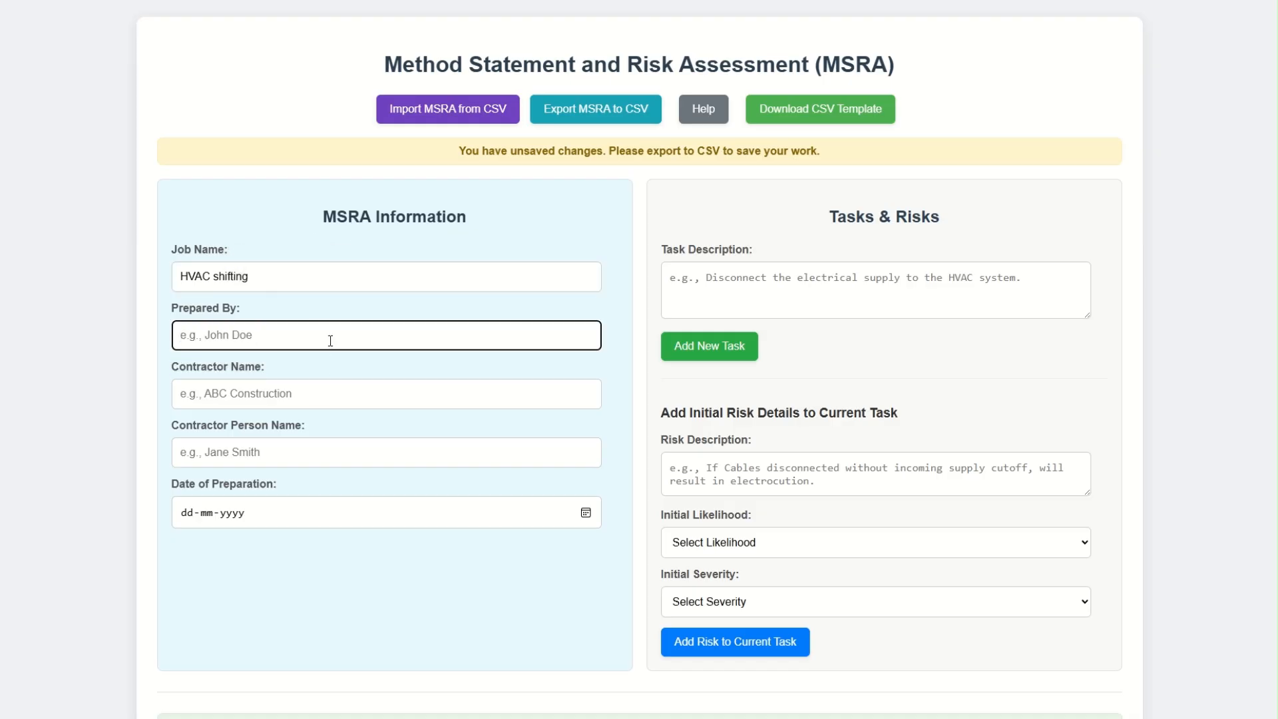
text(Kavin)
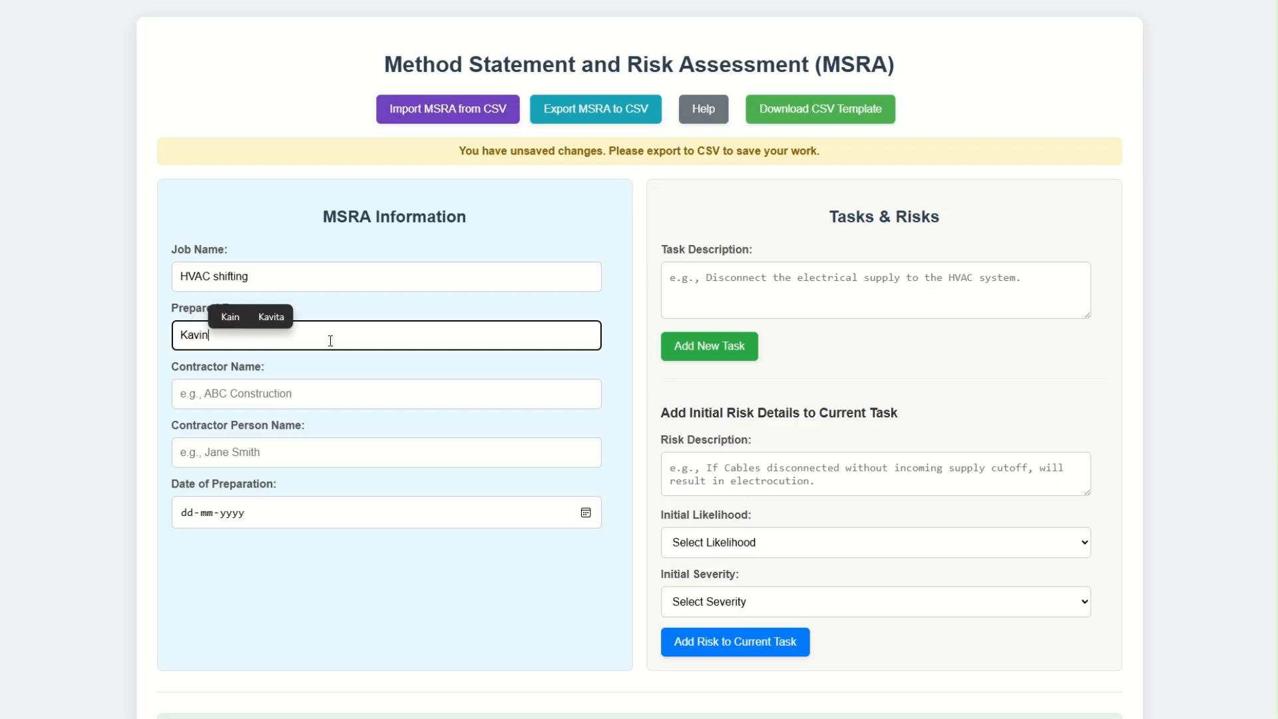
Step: Enter "ABC Construction" as the contractor name in the MSRA information
click(239, 393)
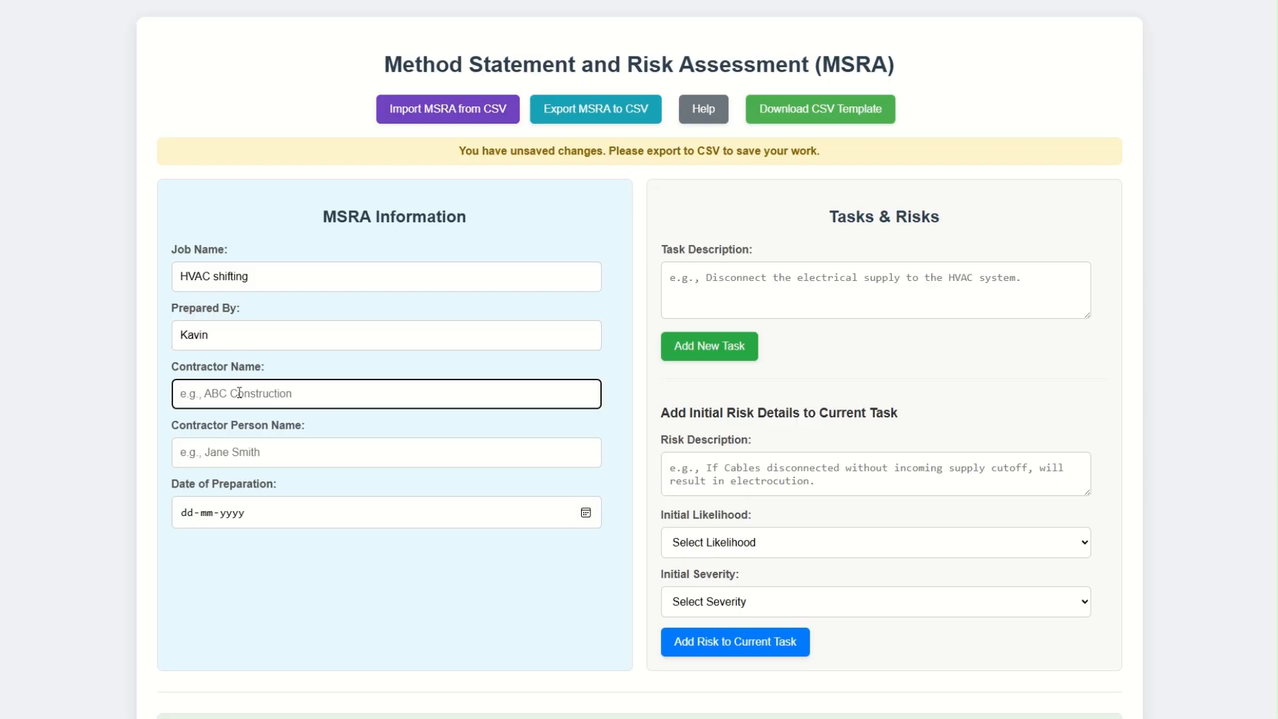
text(ABC )
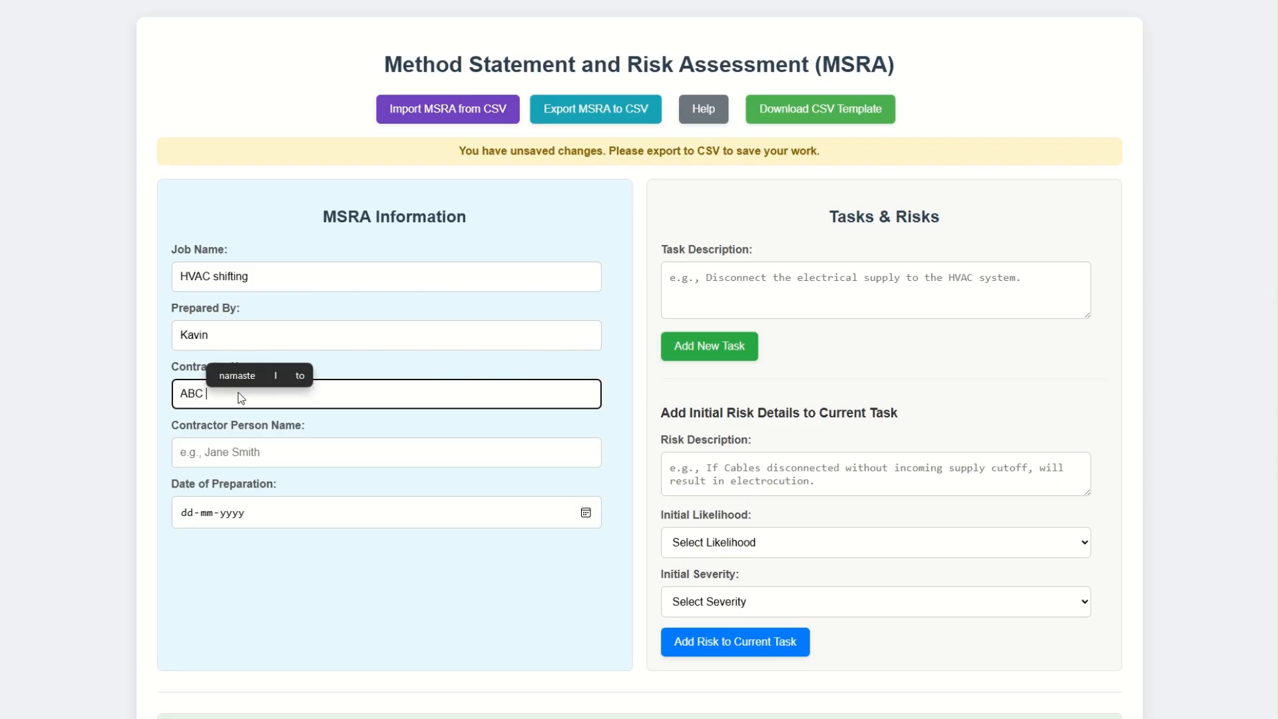
text(Cons)
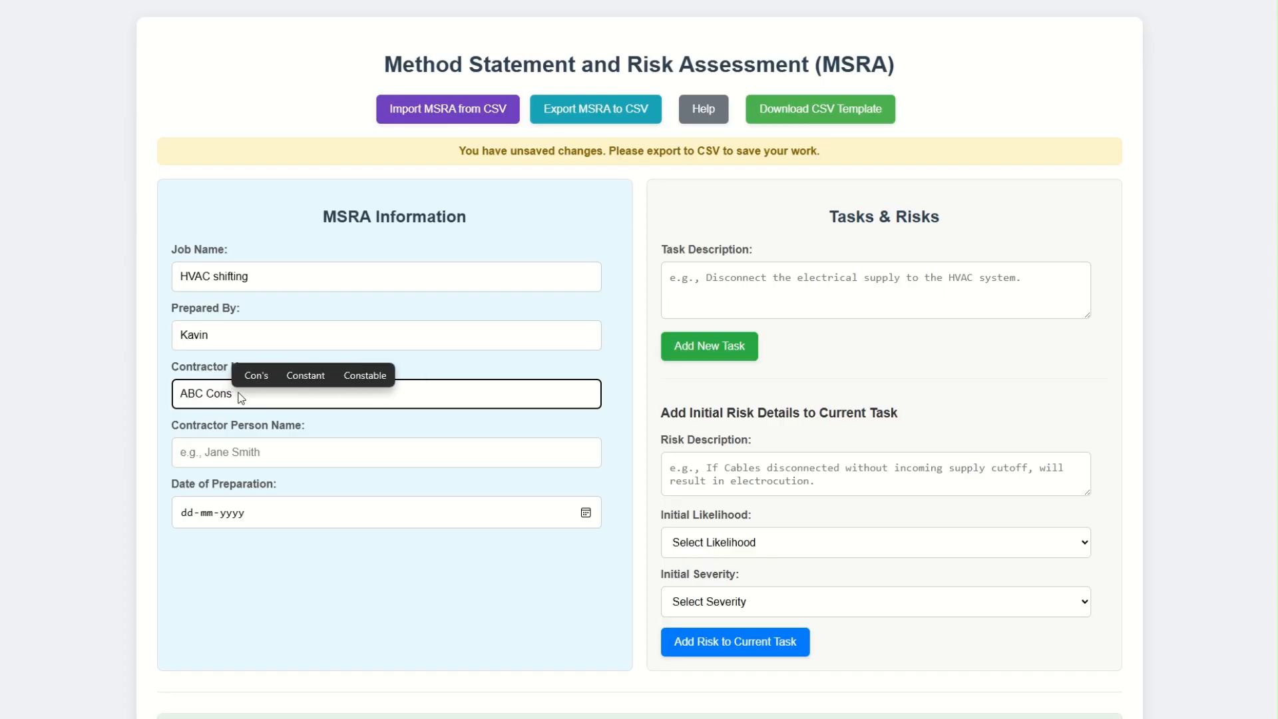
text(truct)
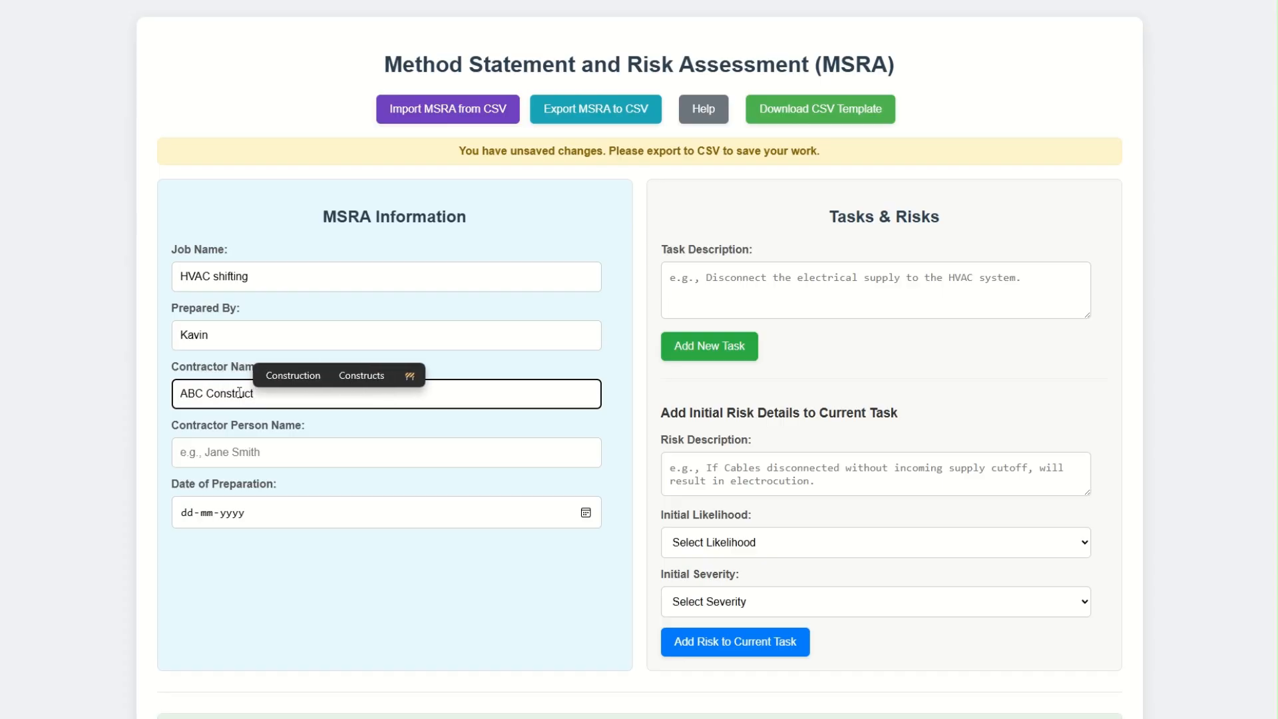
text(ion)
Step: Fill in the contractor person's name and set the date of preparation to 24-07-2025
key(Tab)
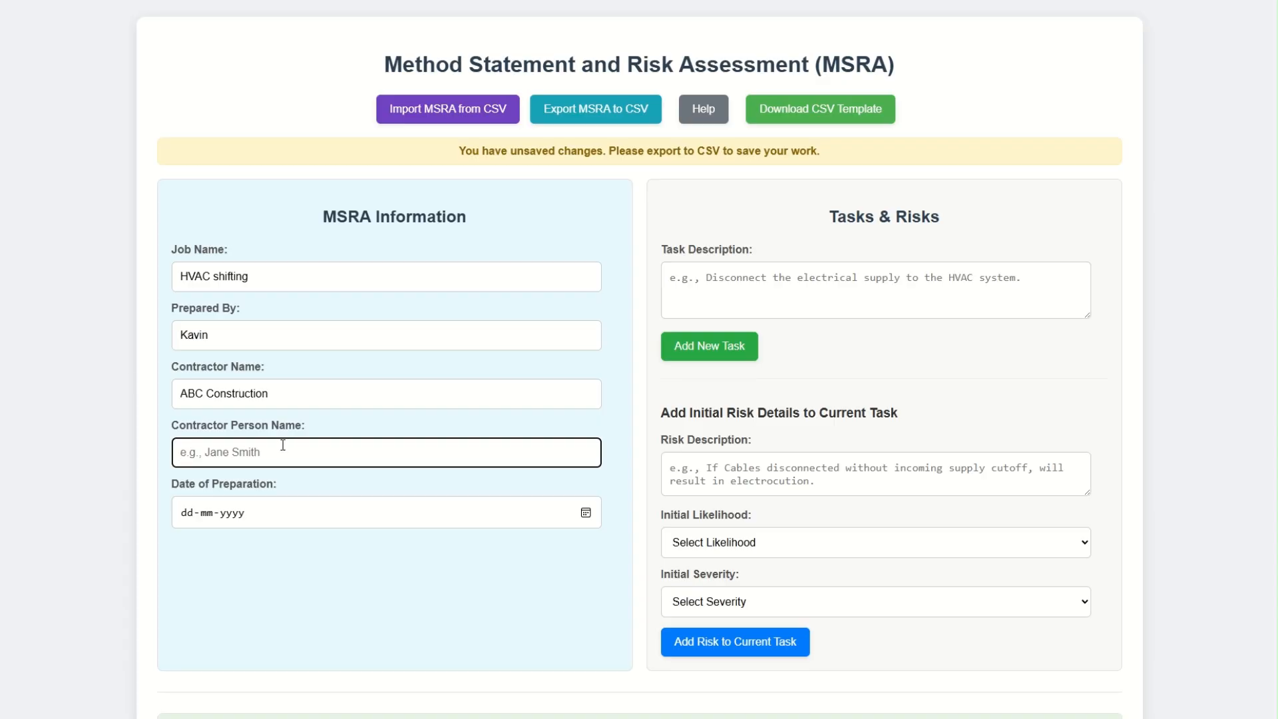
text(Jane)
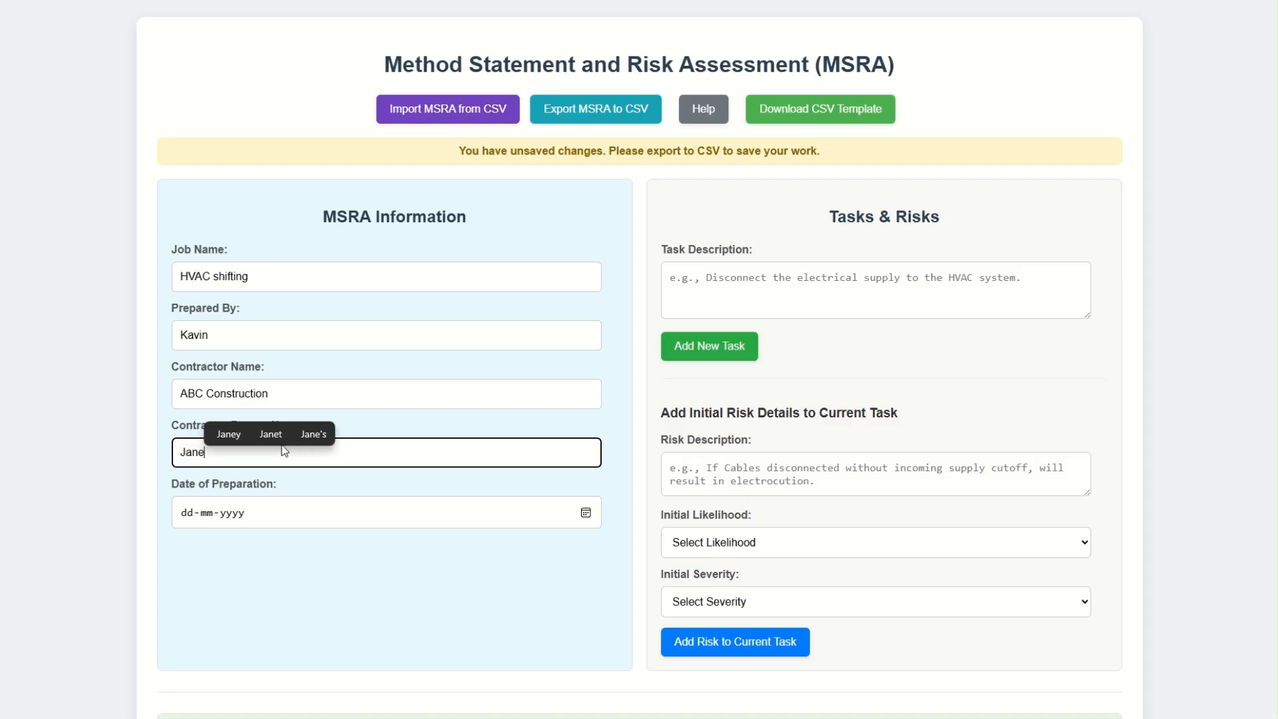
click(586, 513)
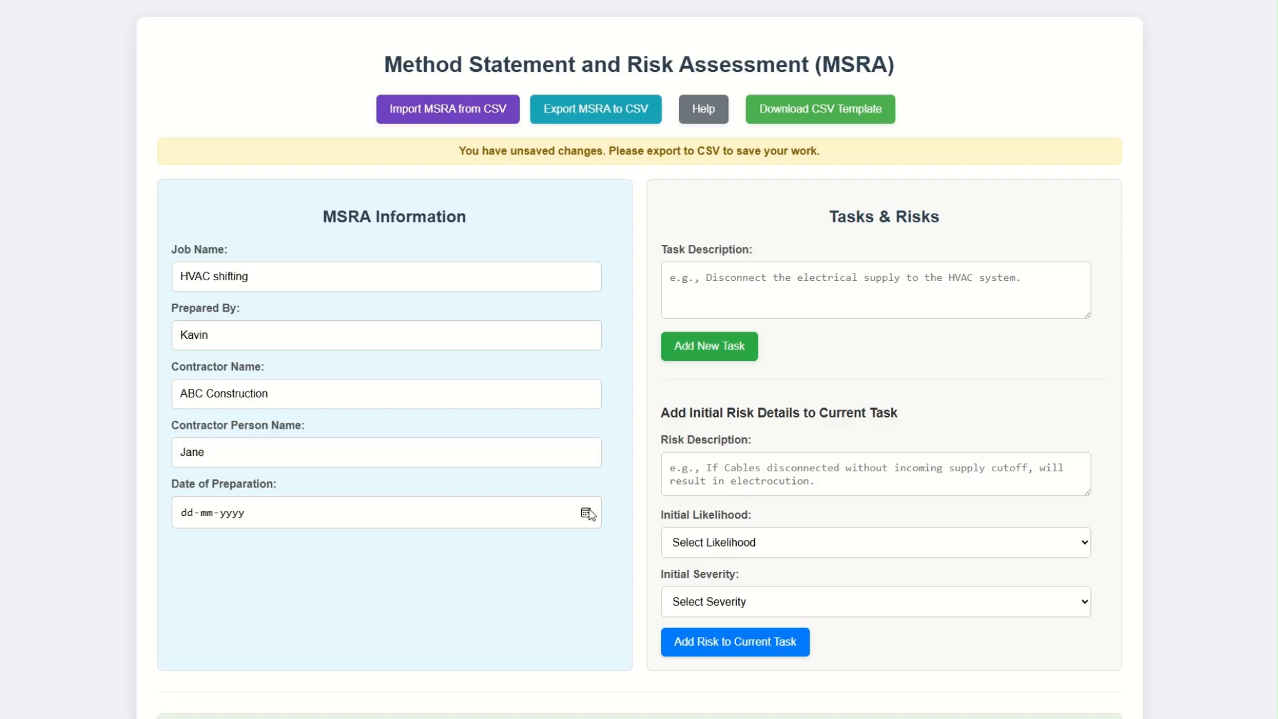
click(271, 655)
scroll(616, 226, down, 5)
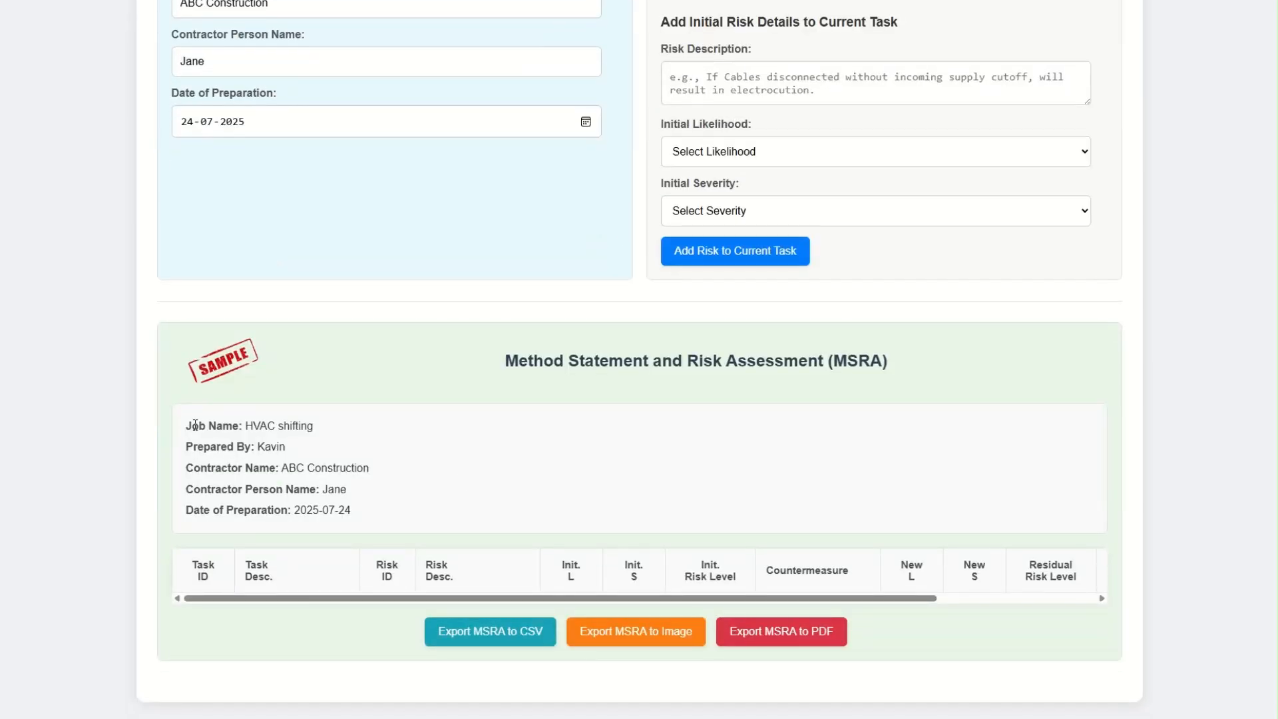
drag(187, 426, 366, 520)
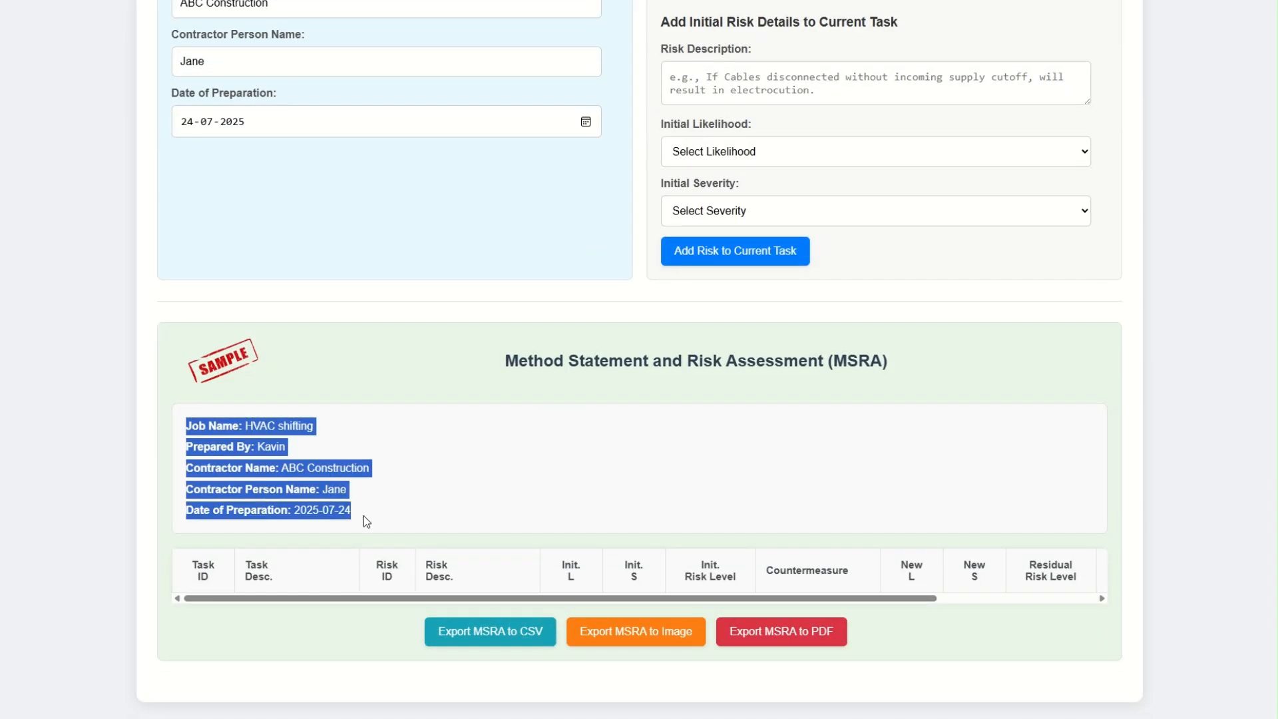
click(368, 517)
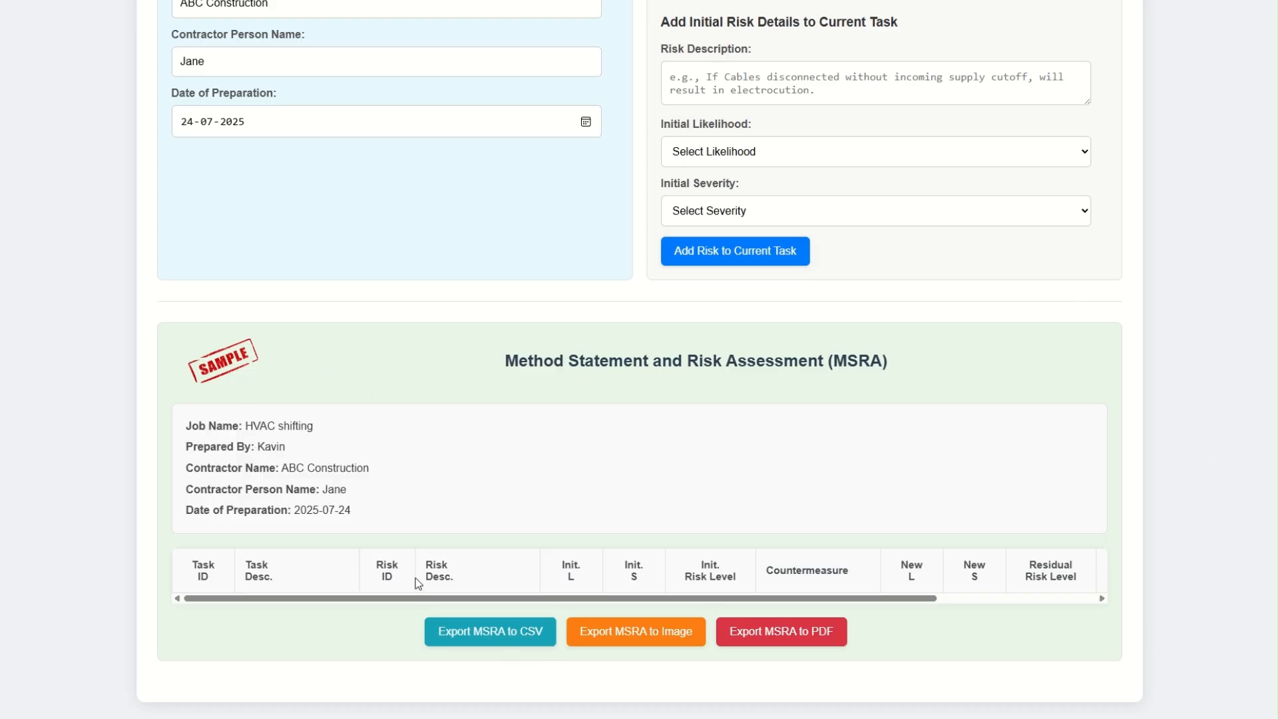
Step: Add a new task with the description "Cut off and remove the cable."
scroll(562, 507, up, 6)
click(846, 285)
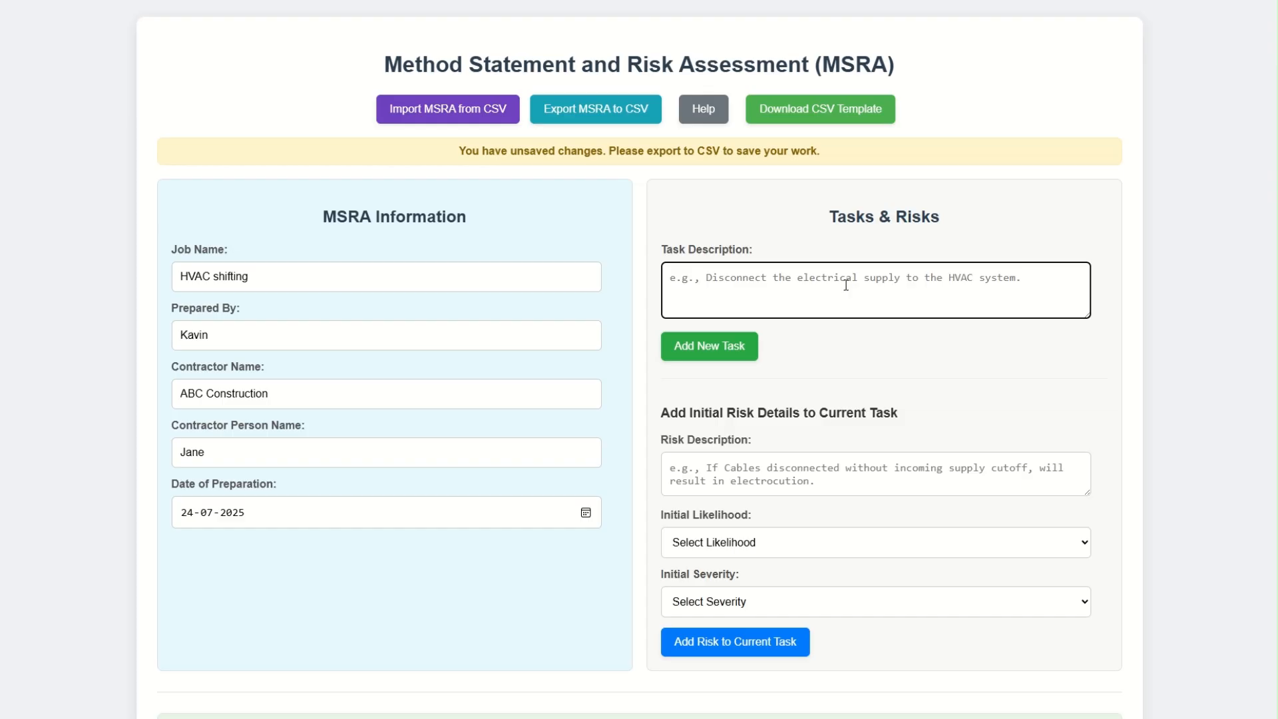
text(Cu)
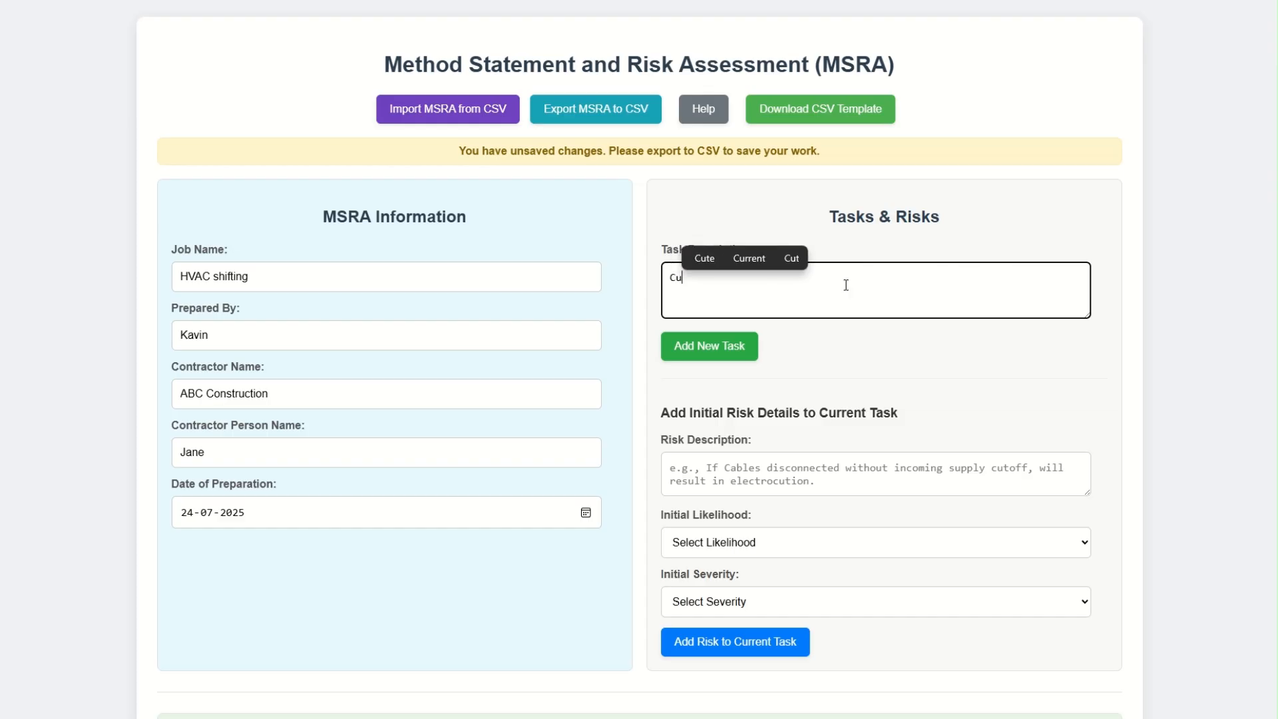
text(t off)
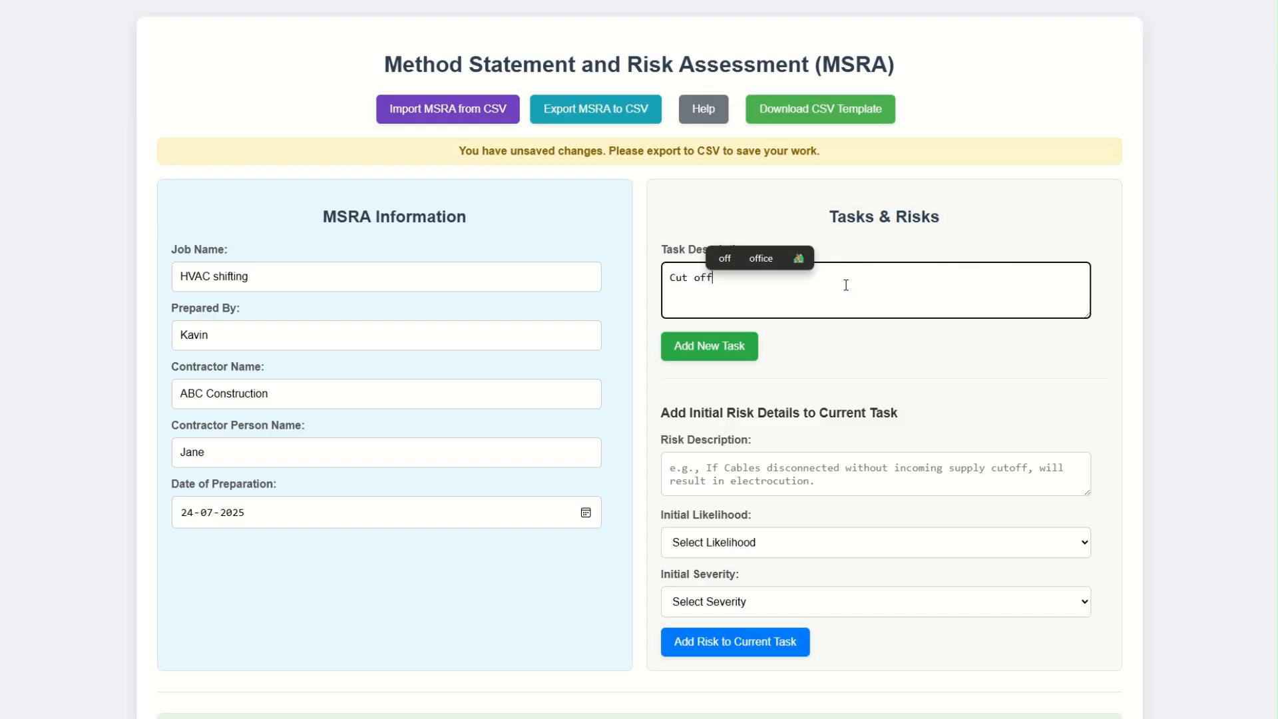
text( and re)
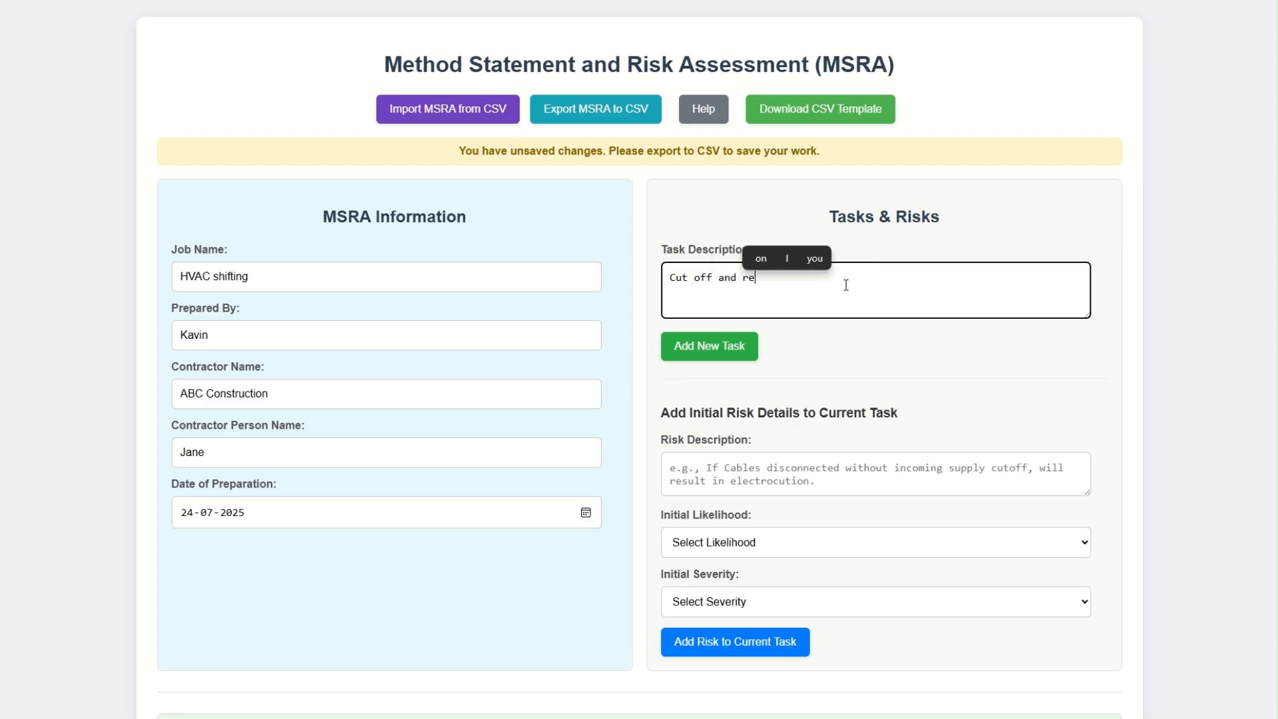
text(move the cable)
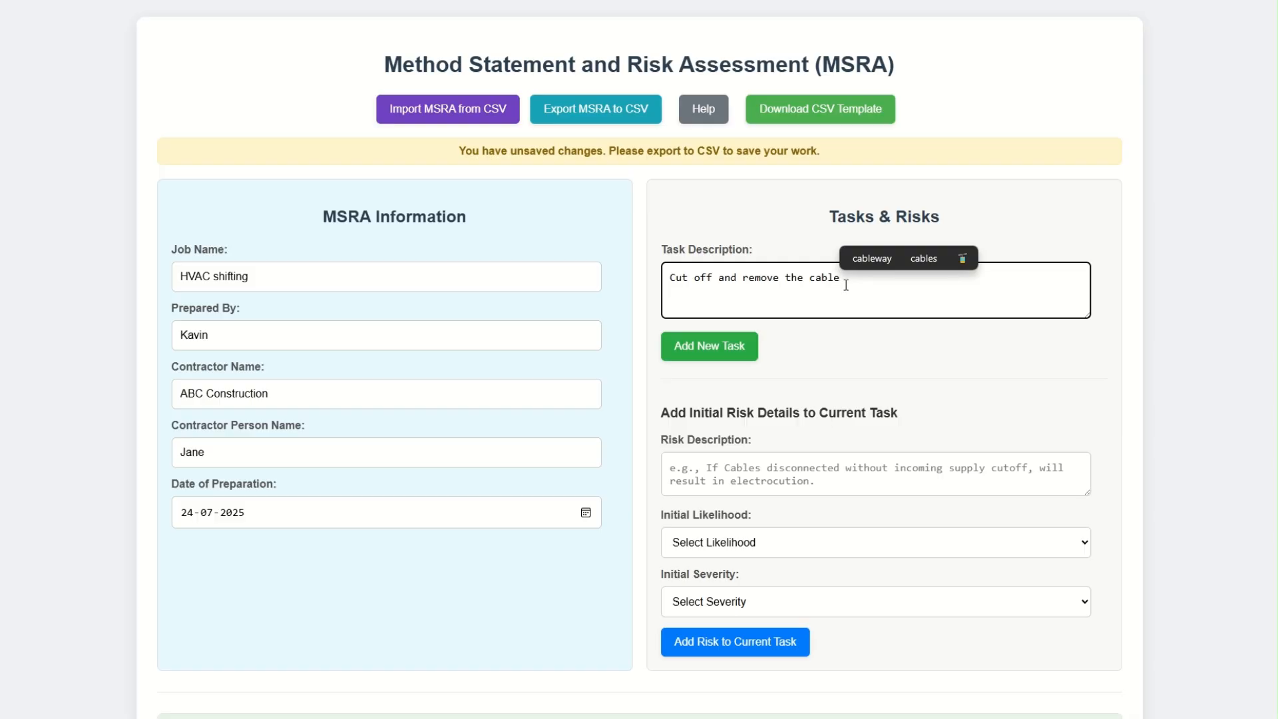
text( .)
click(710, 353)
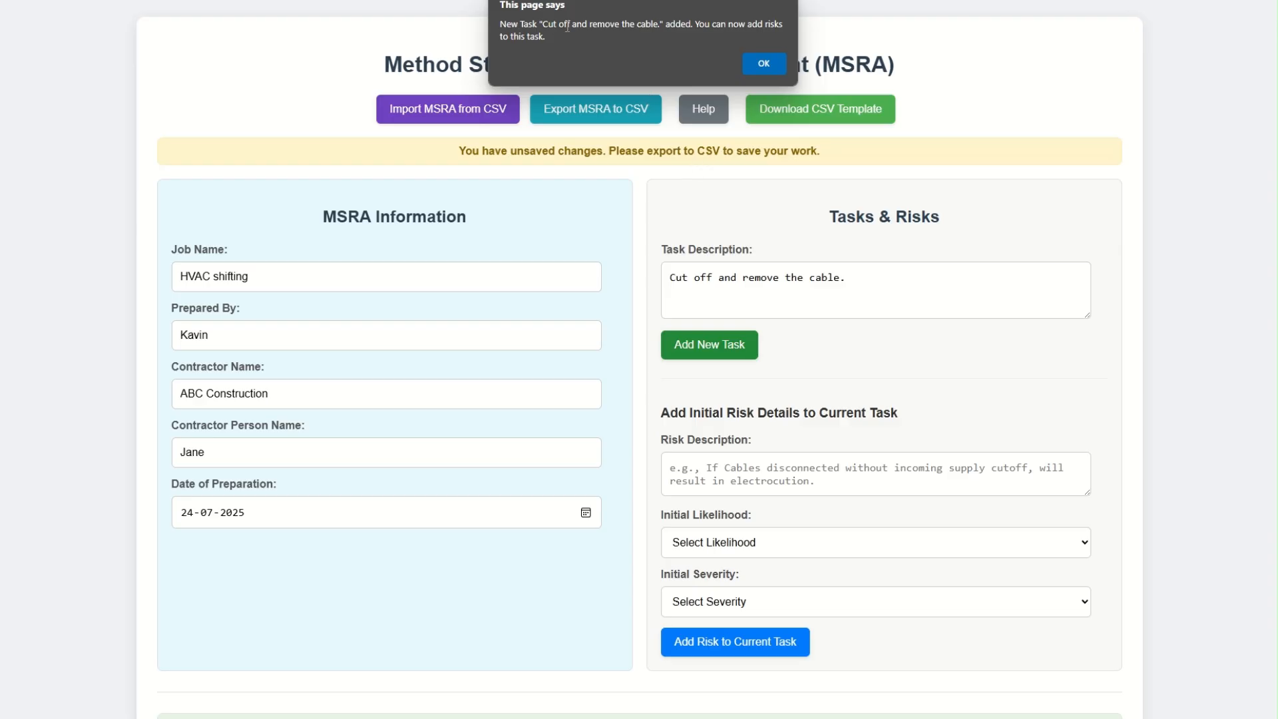
click(768, 62)
Step: Enter the current task's risk description as "If cables are cut off without turning off power supply, it will lead to electrocution."
scroll(826, 357, down, 7)
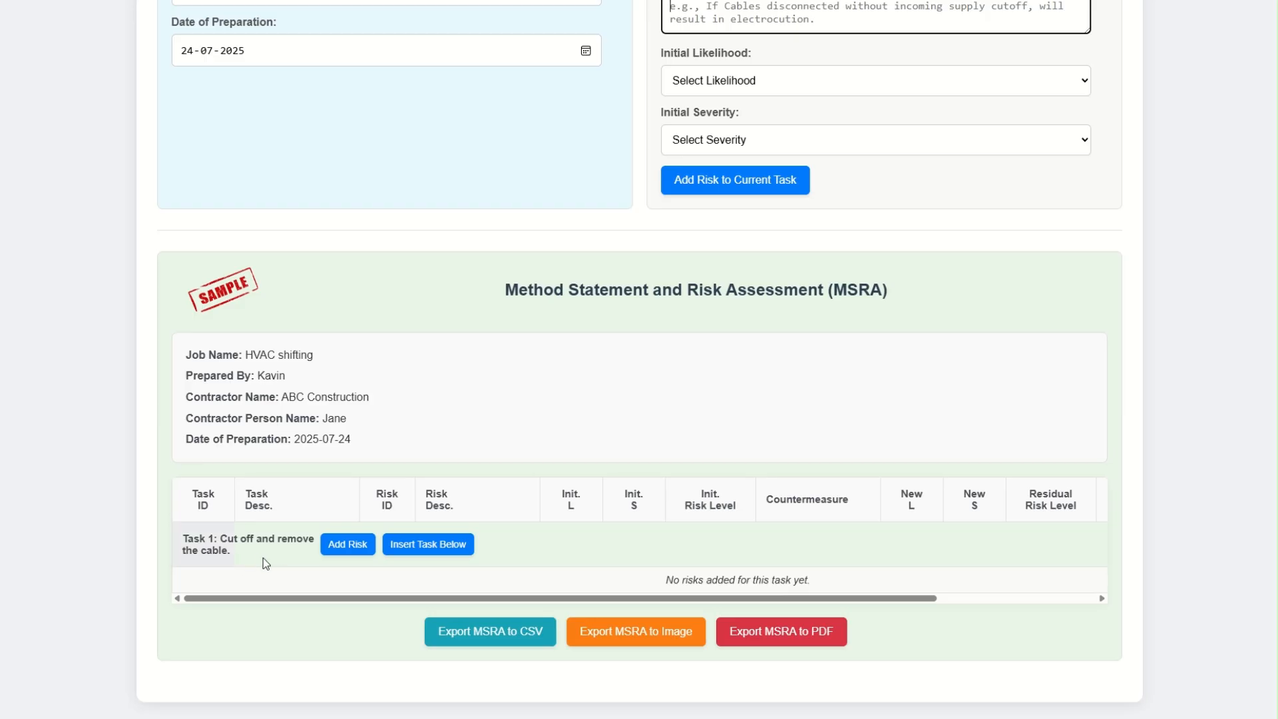
scroll(262, 558, up, 4)
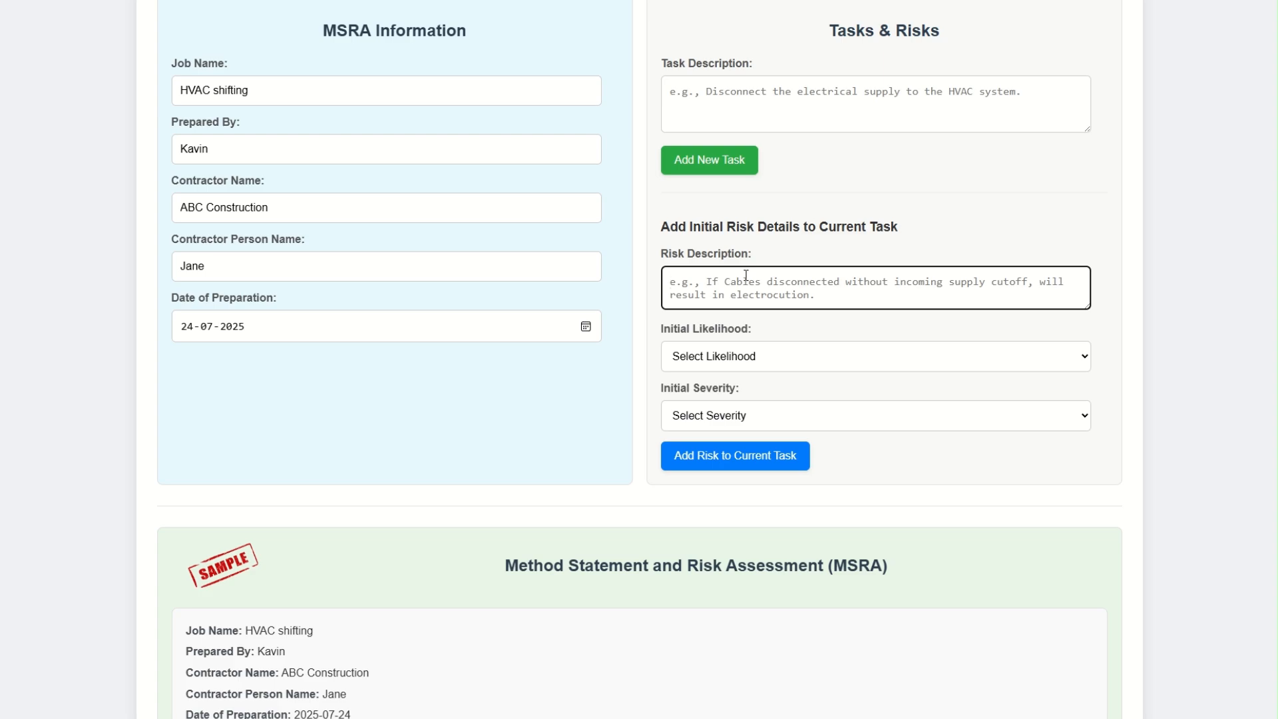
text(If )
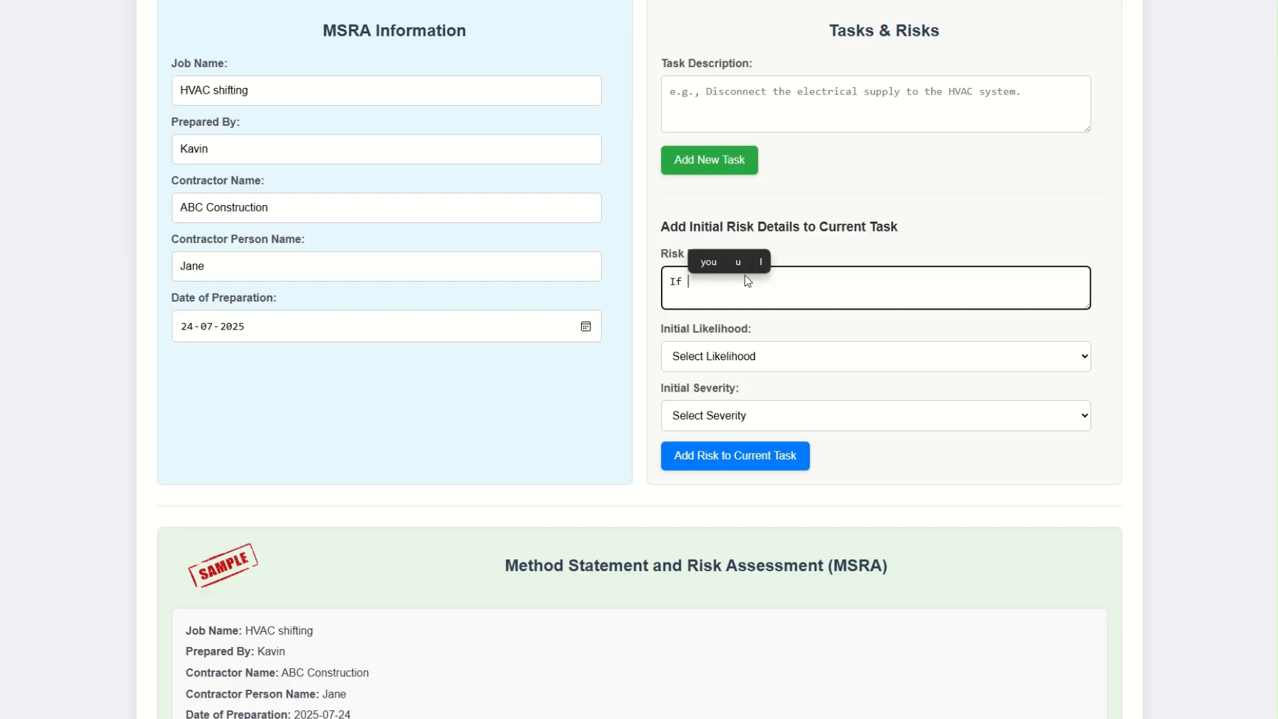
text(cabl)
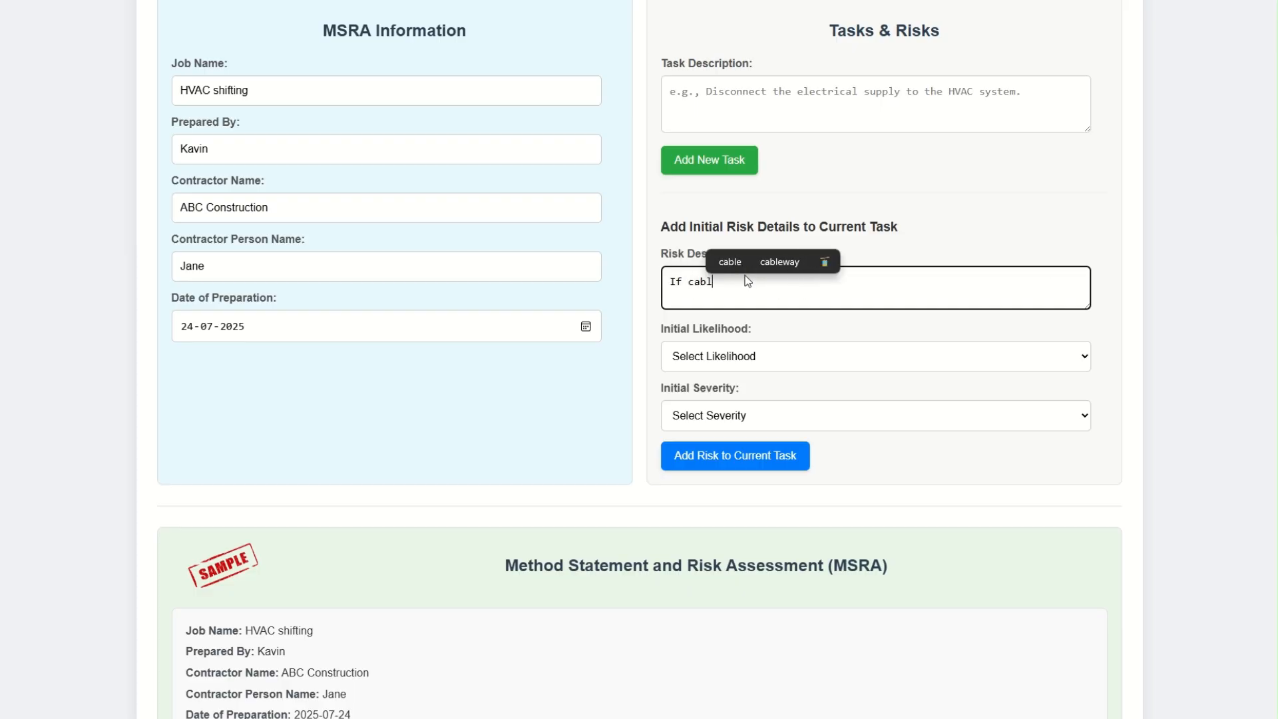
text(es are cu)
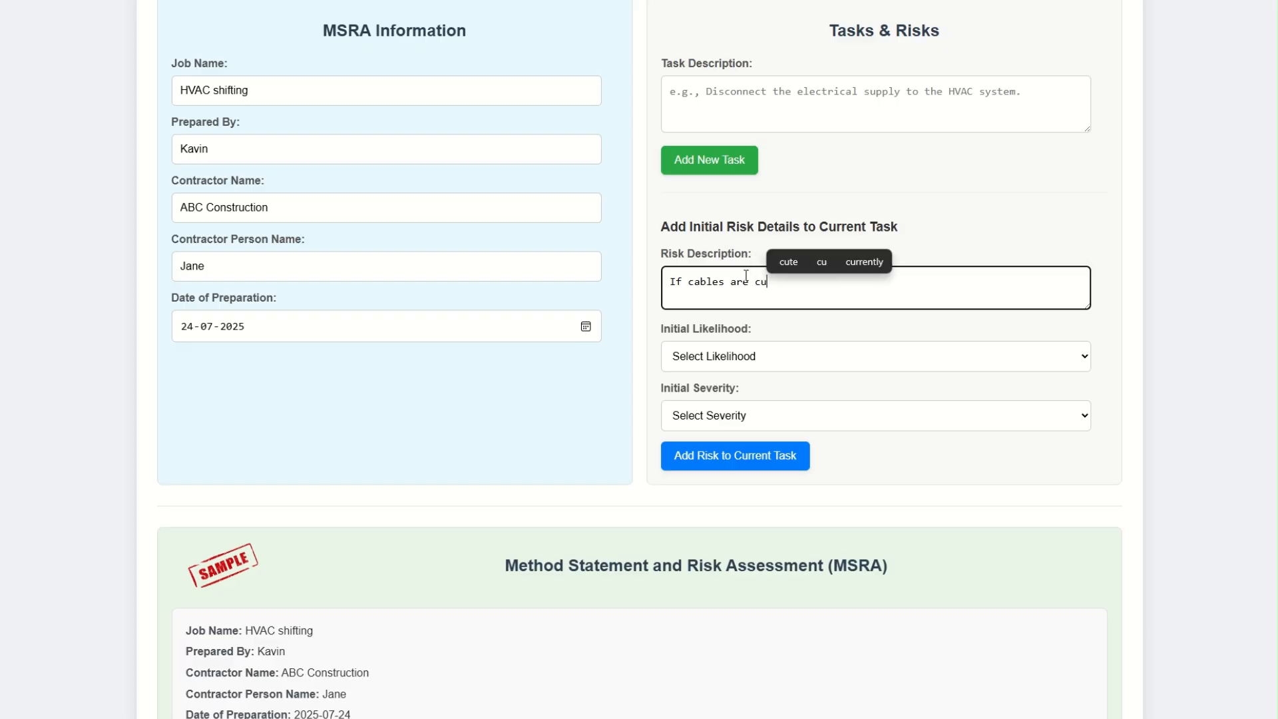
text(t off wi)
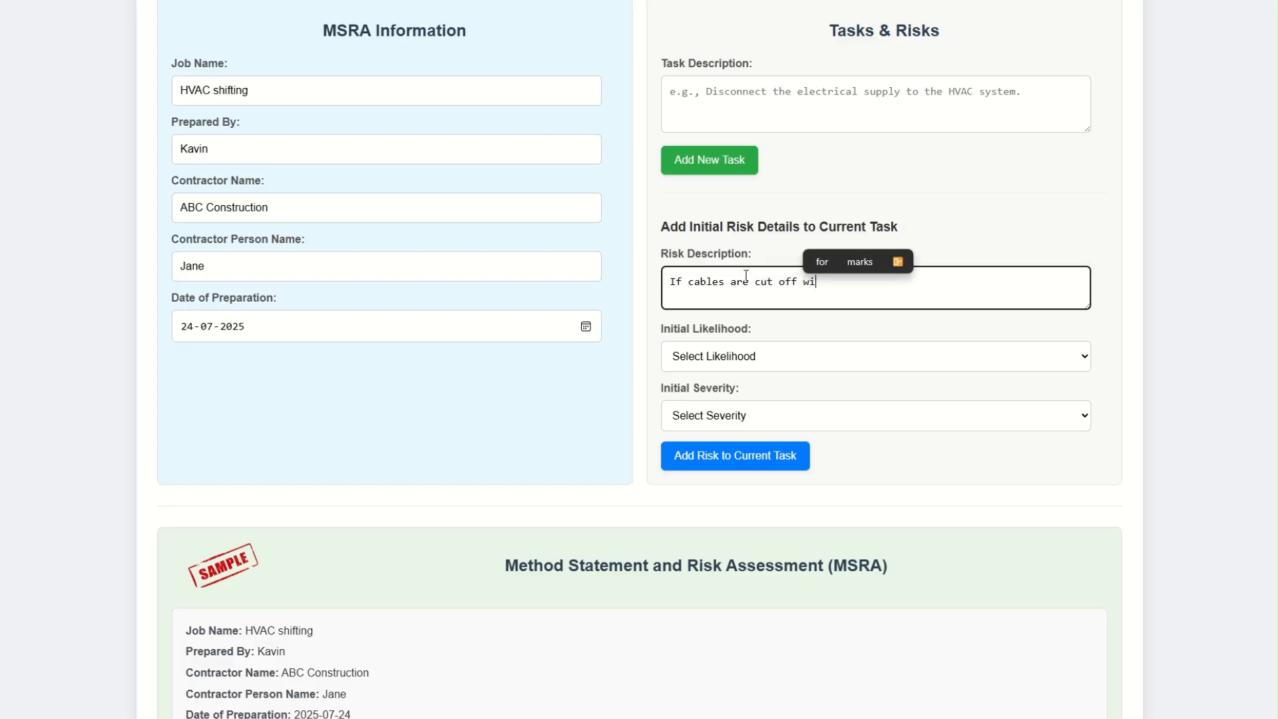
text(thout )
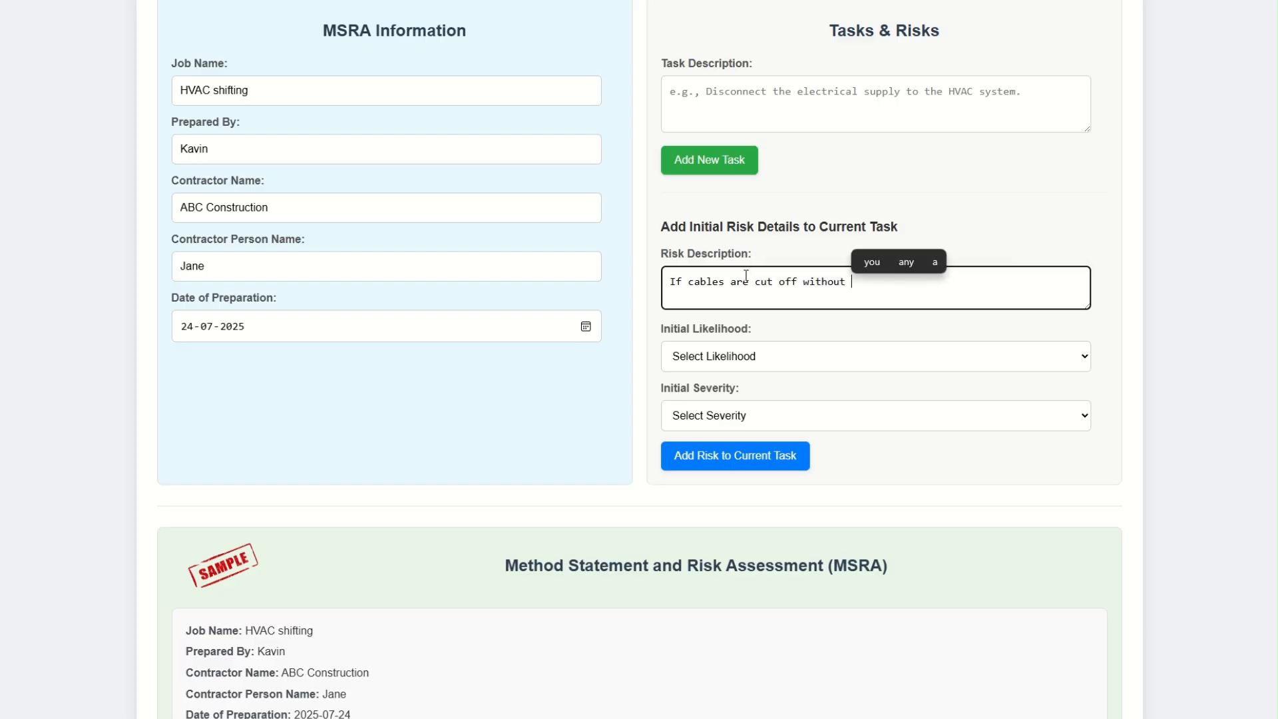
text(turni)
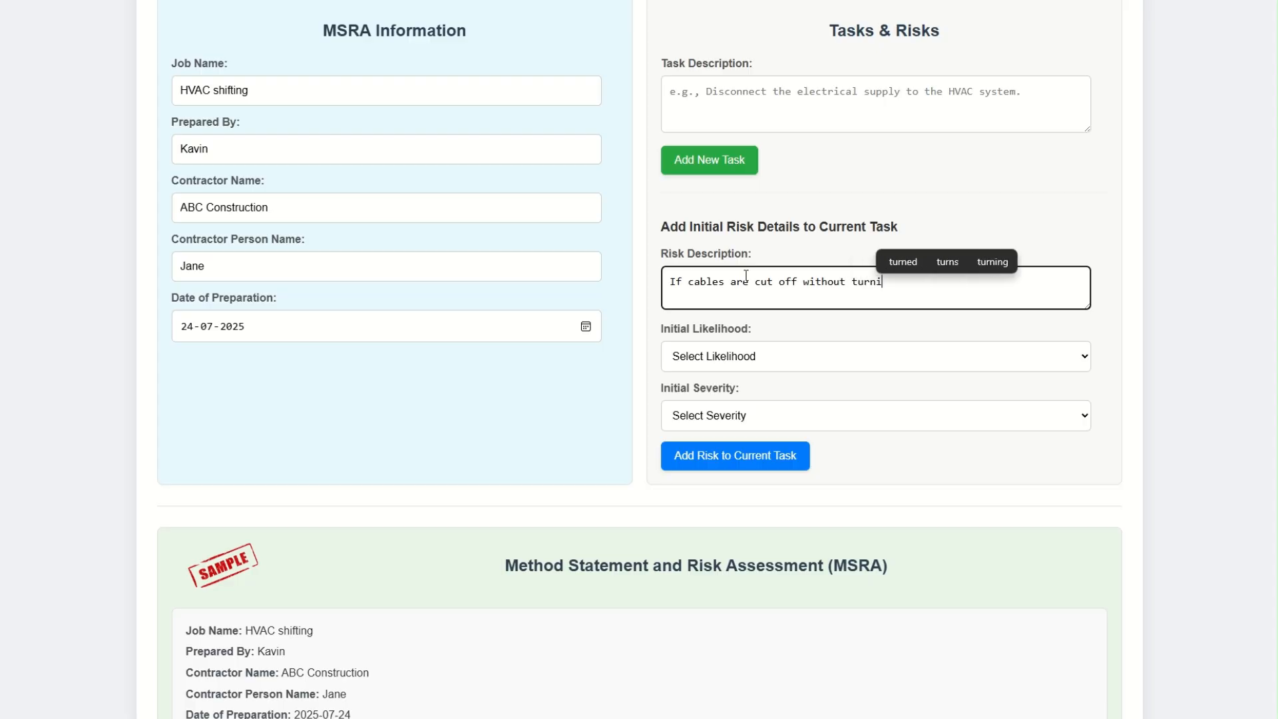
text(ng off po)
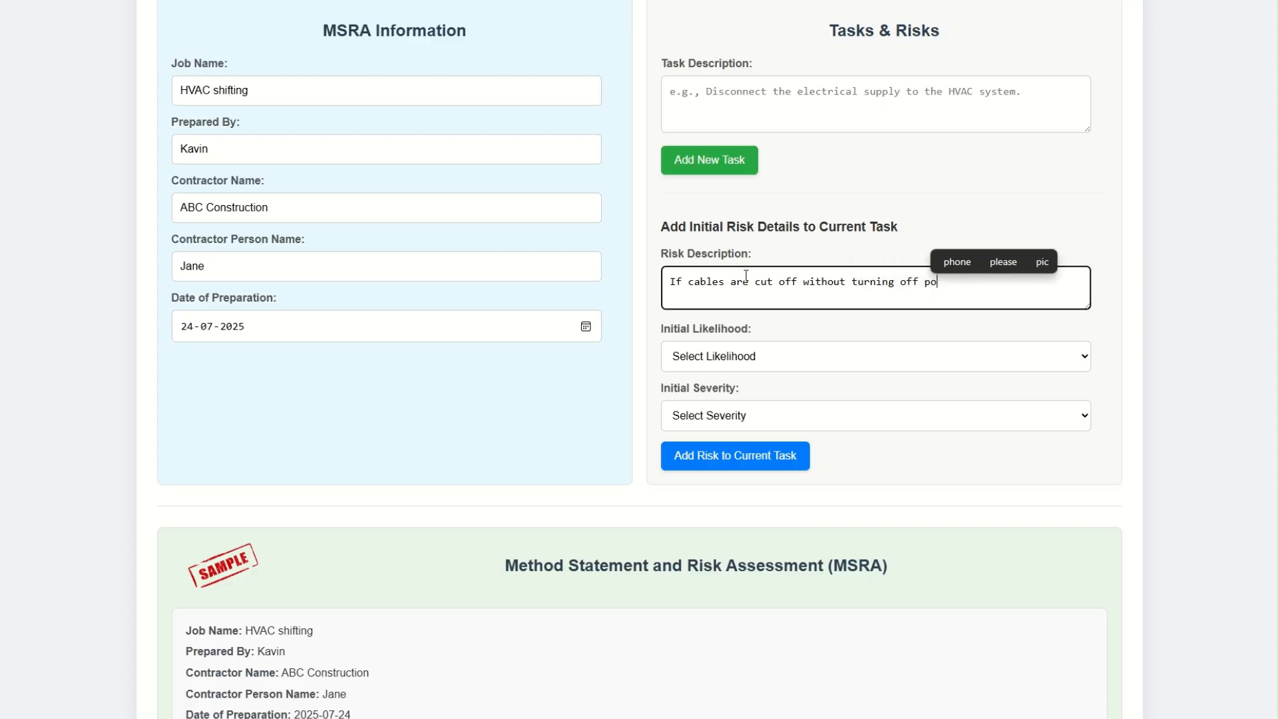
text(wer su)
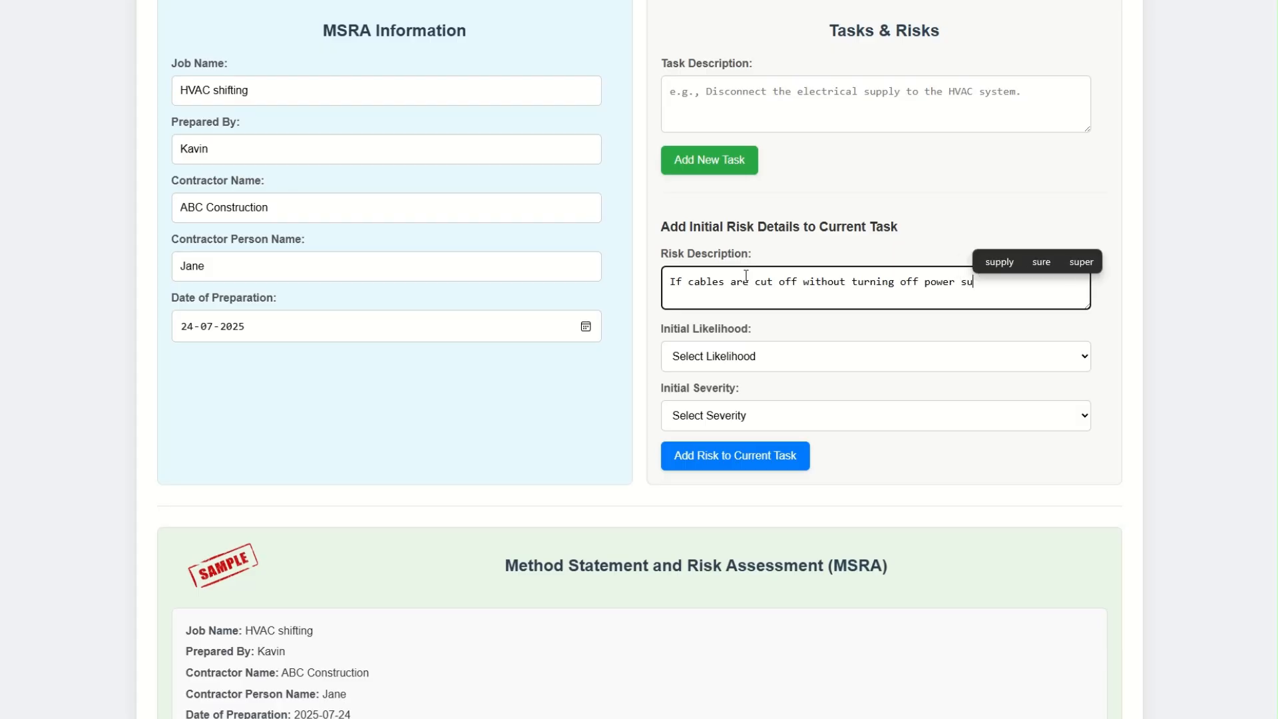
text(pply)
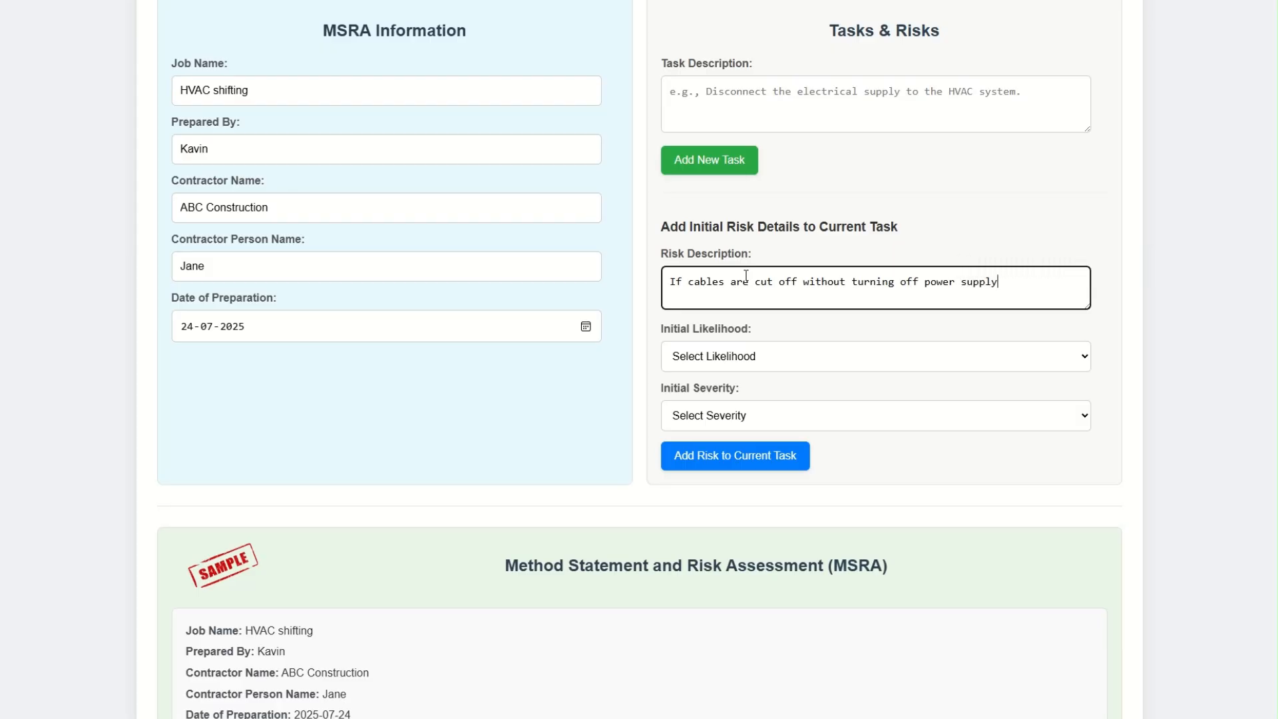
text(, it will lea)
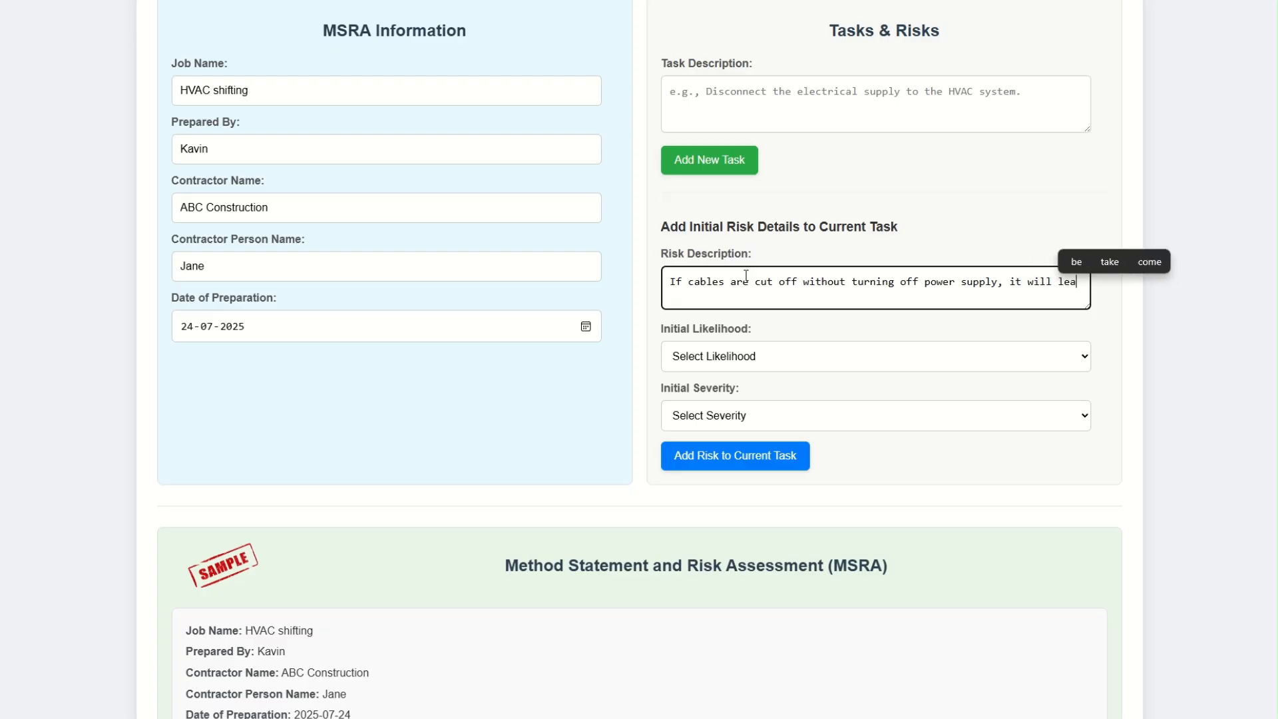
text(d to e)
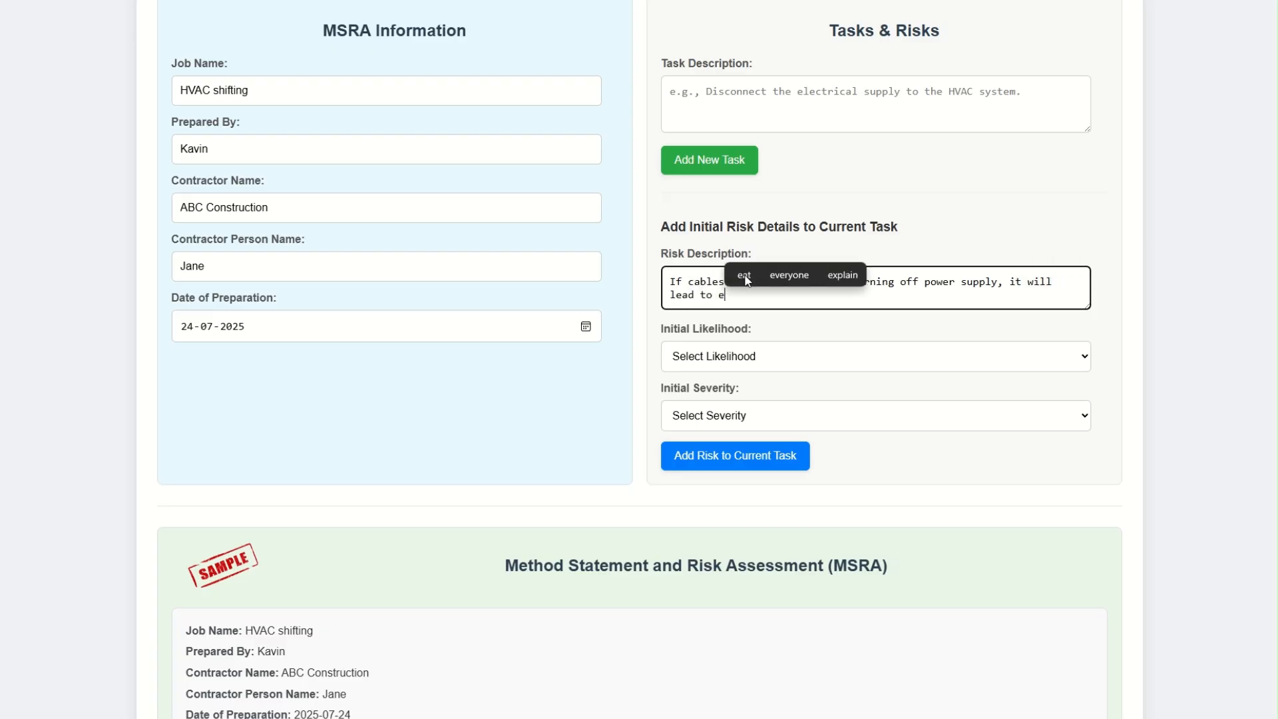
text(le)
text(ct)
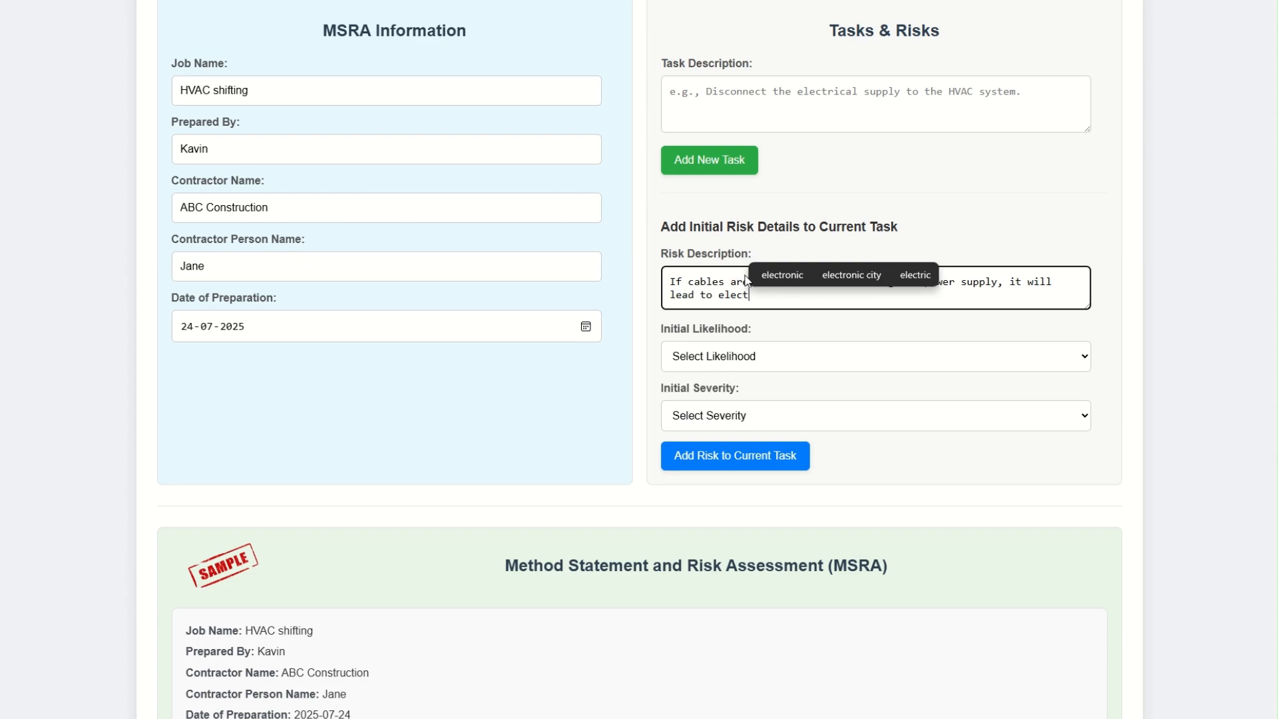
text(rocution.)
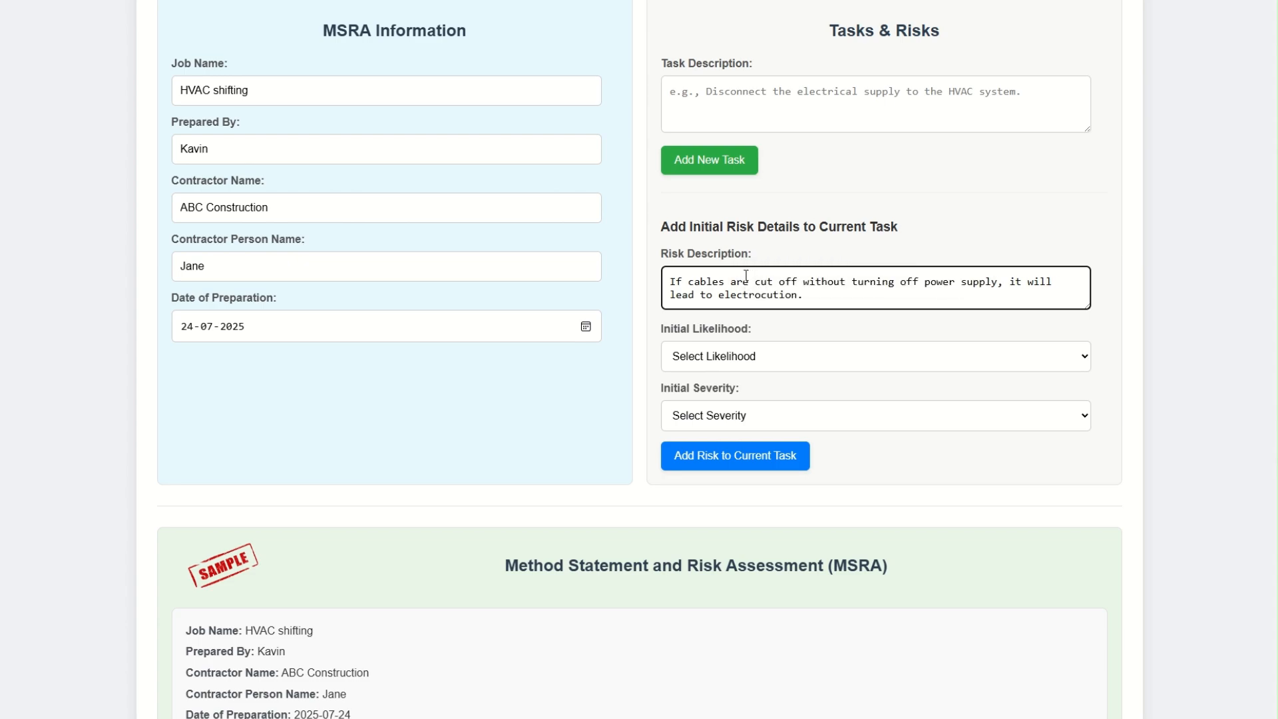
Step: Rate the electrocution risk with initial likelihood A (almost certain) and initial severity 5 (catastrophic), and add it to the current task
click(815, 368)
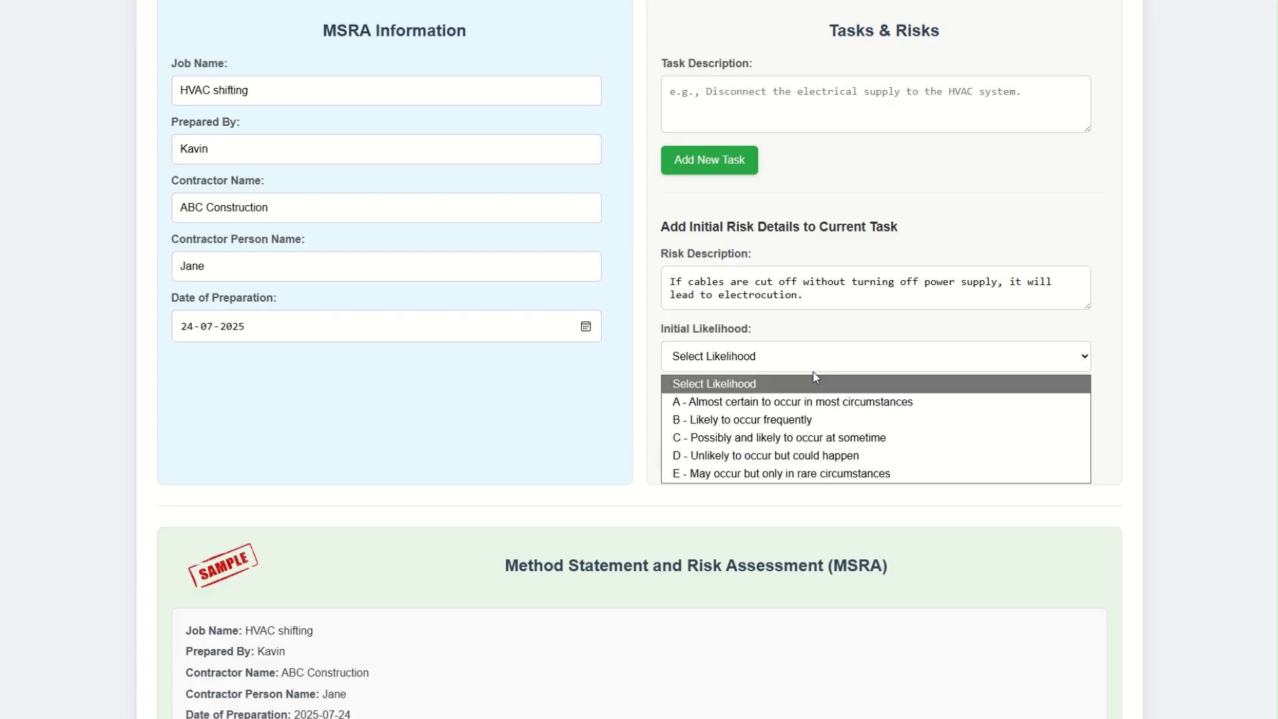
click(825, 404)
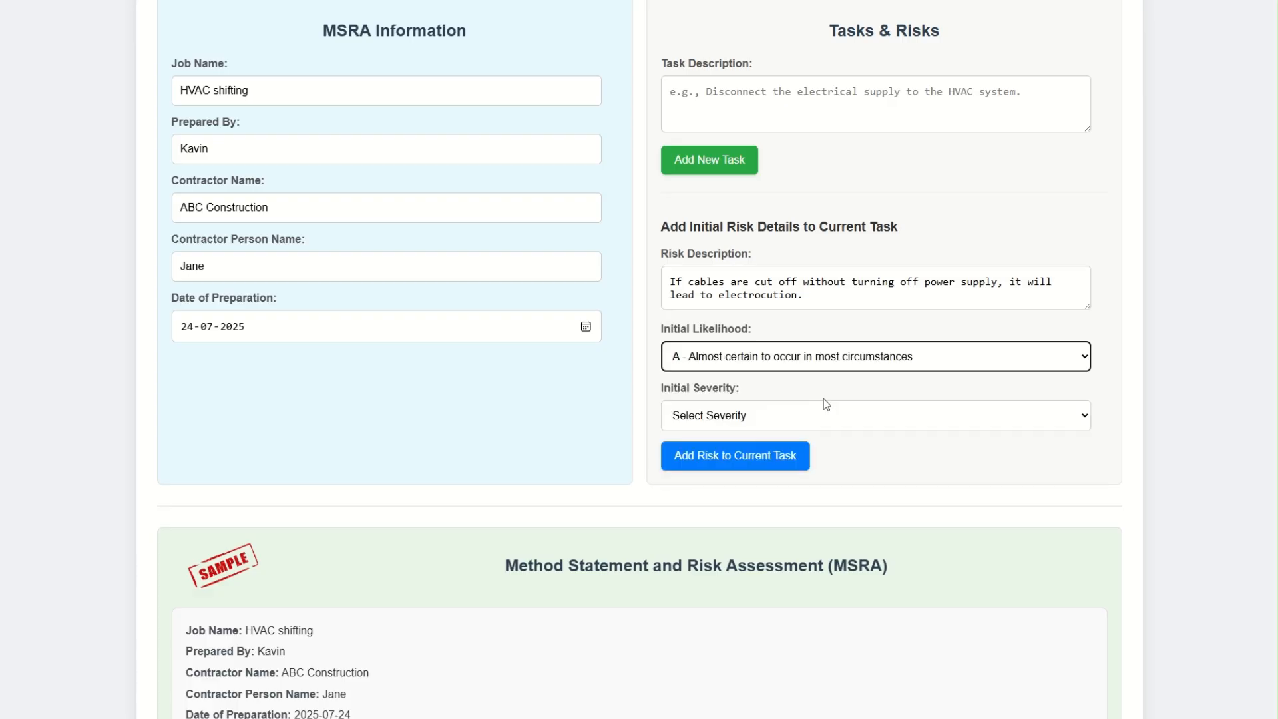
click(760, 419)
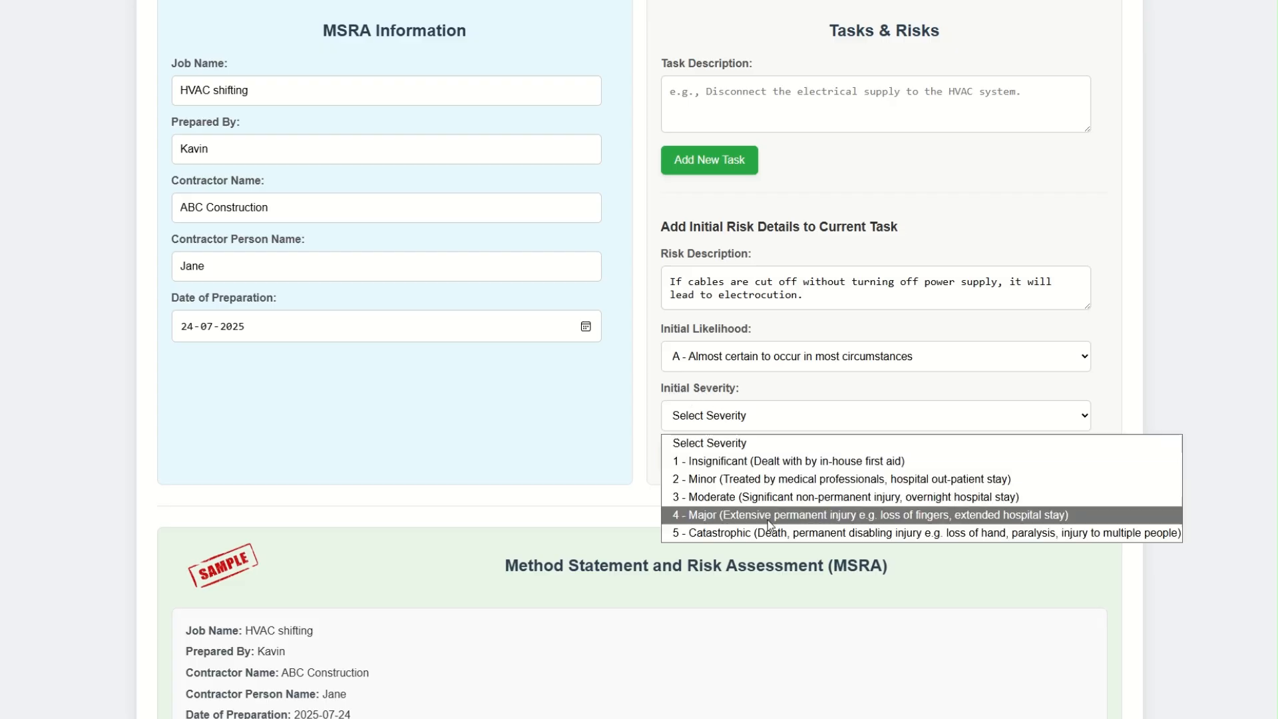
click(833, 533)
click(714, 461)
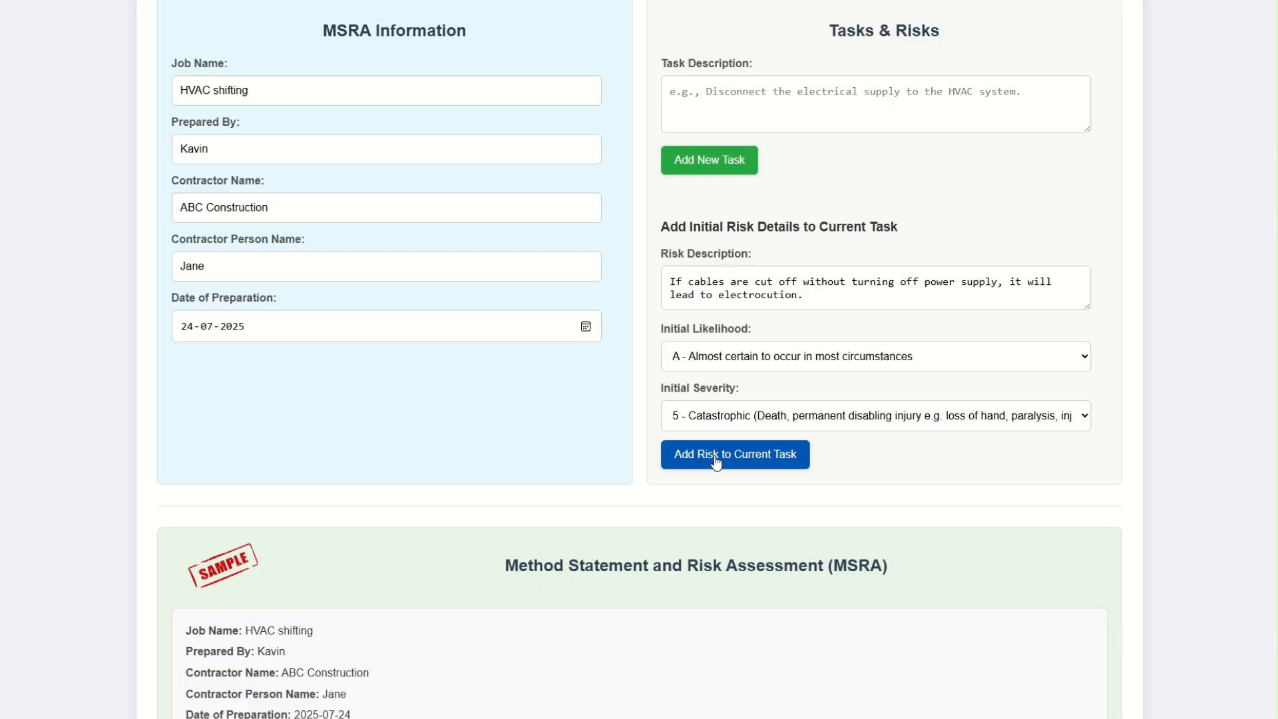
scroll(798, 460, down, 3)
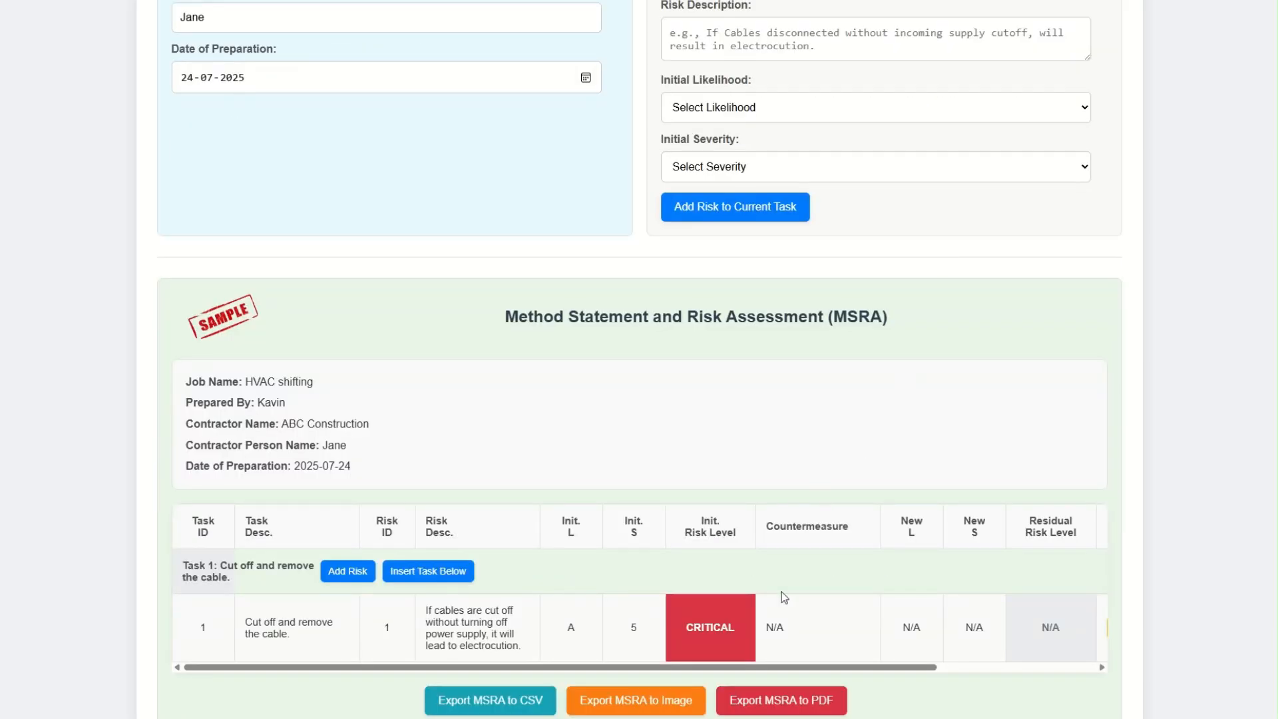
Step: Enter a second risk description for the task: "When using cutting plier to disconnect the cable, hand might get pinched."
scroll(823, 274, up, 3)
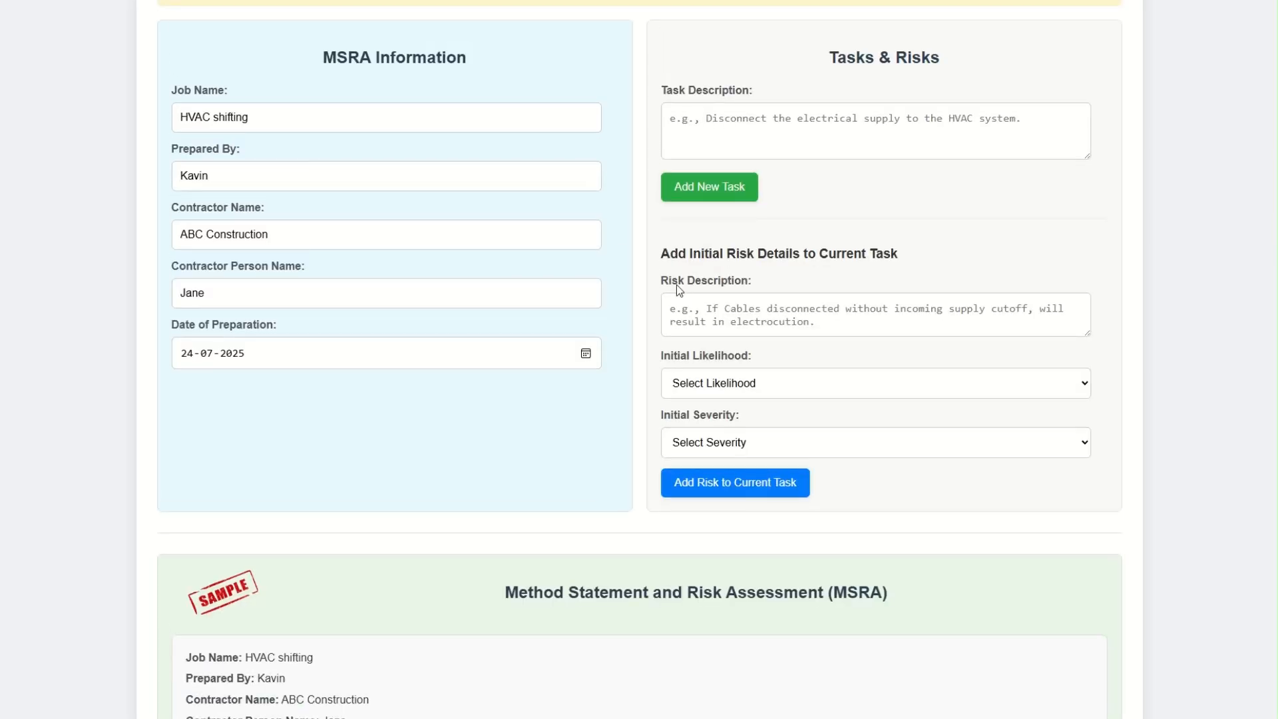
click(862, 319)
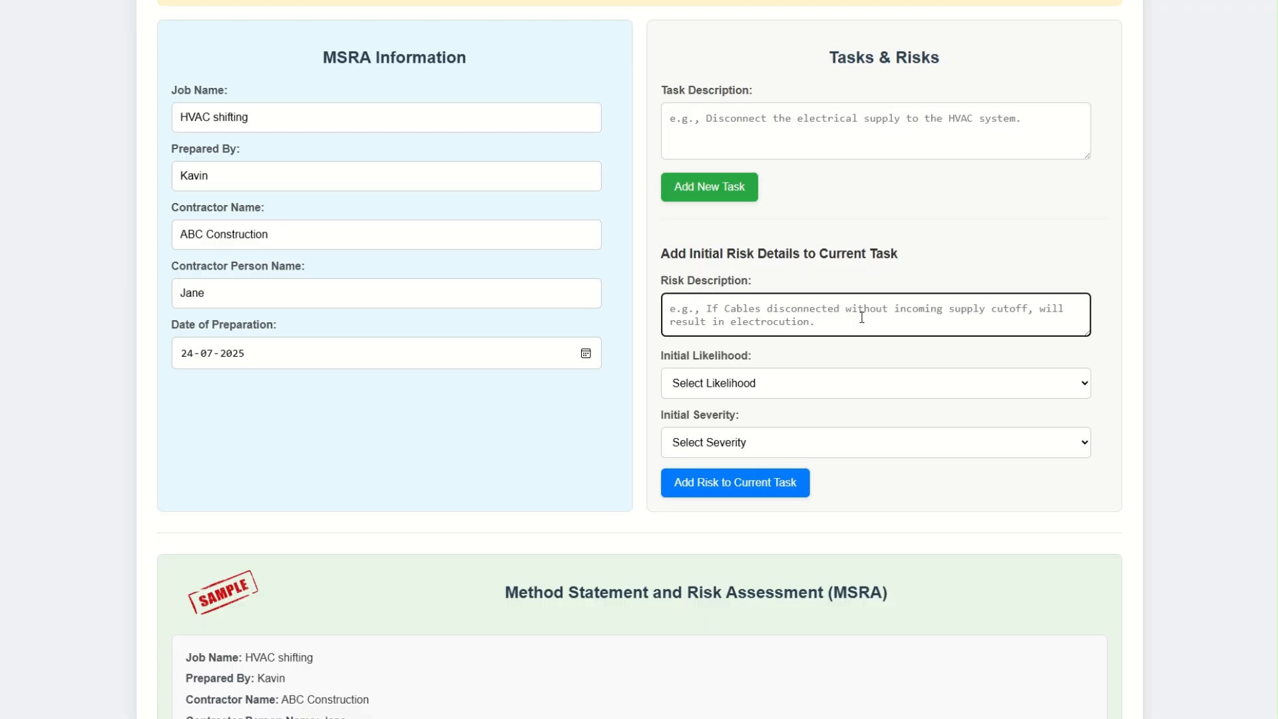
text(When us)
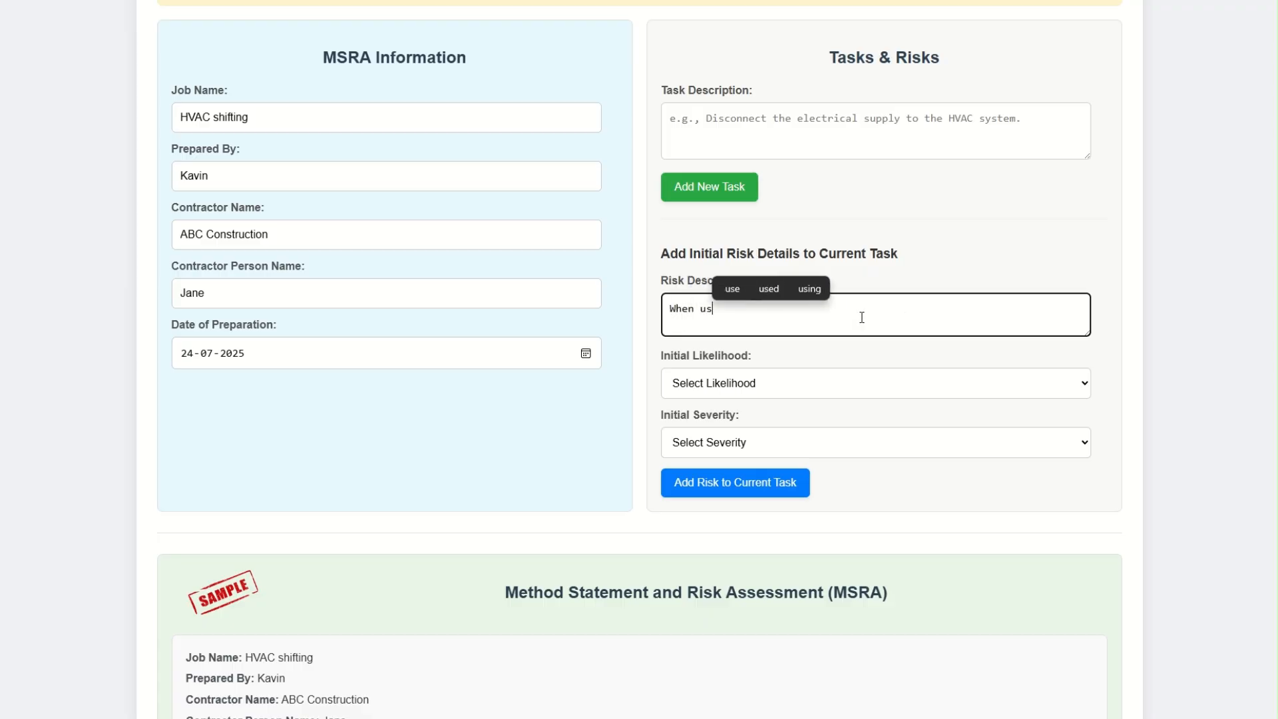
text(ing c)
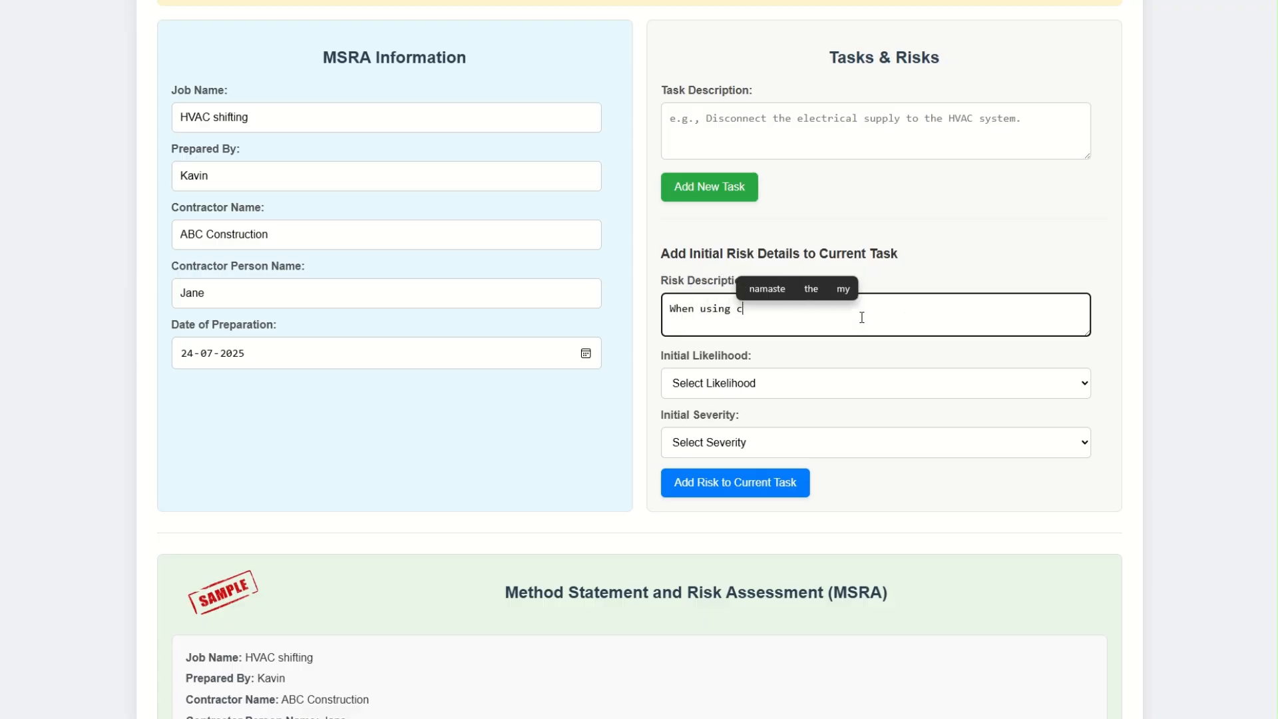
text(utting )
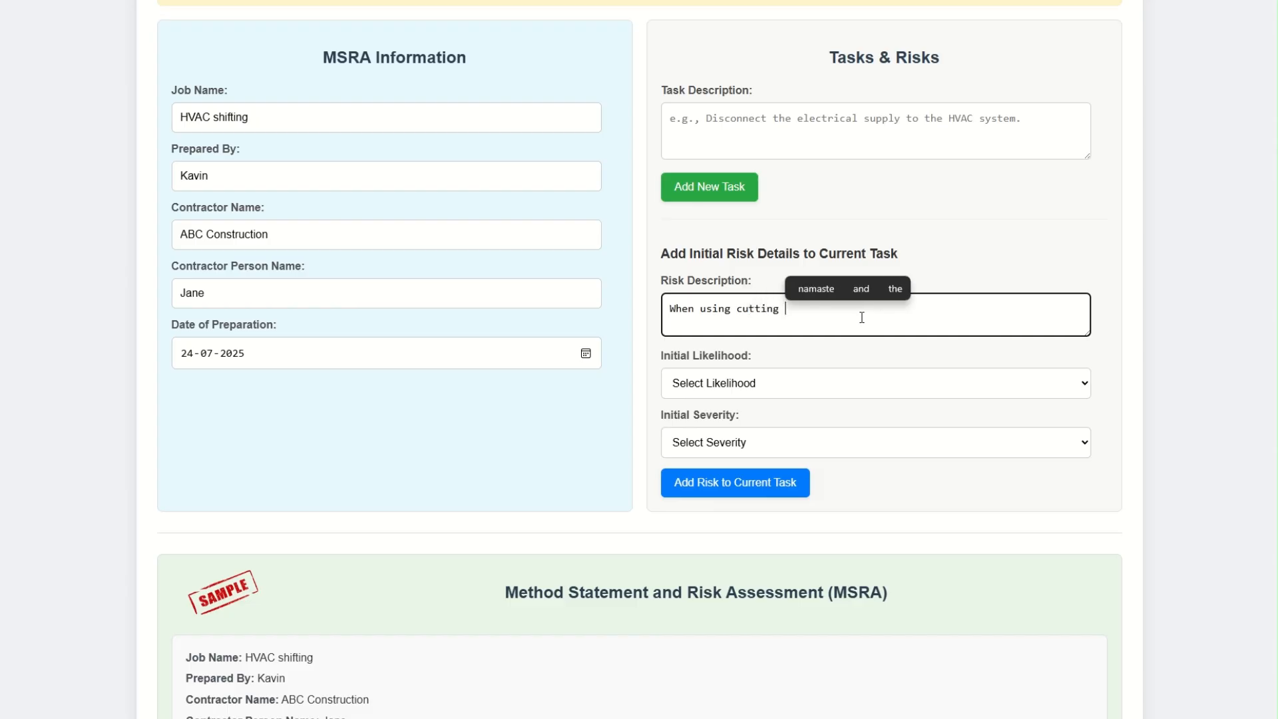
text(pliar)
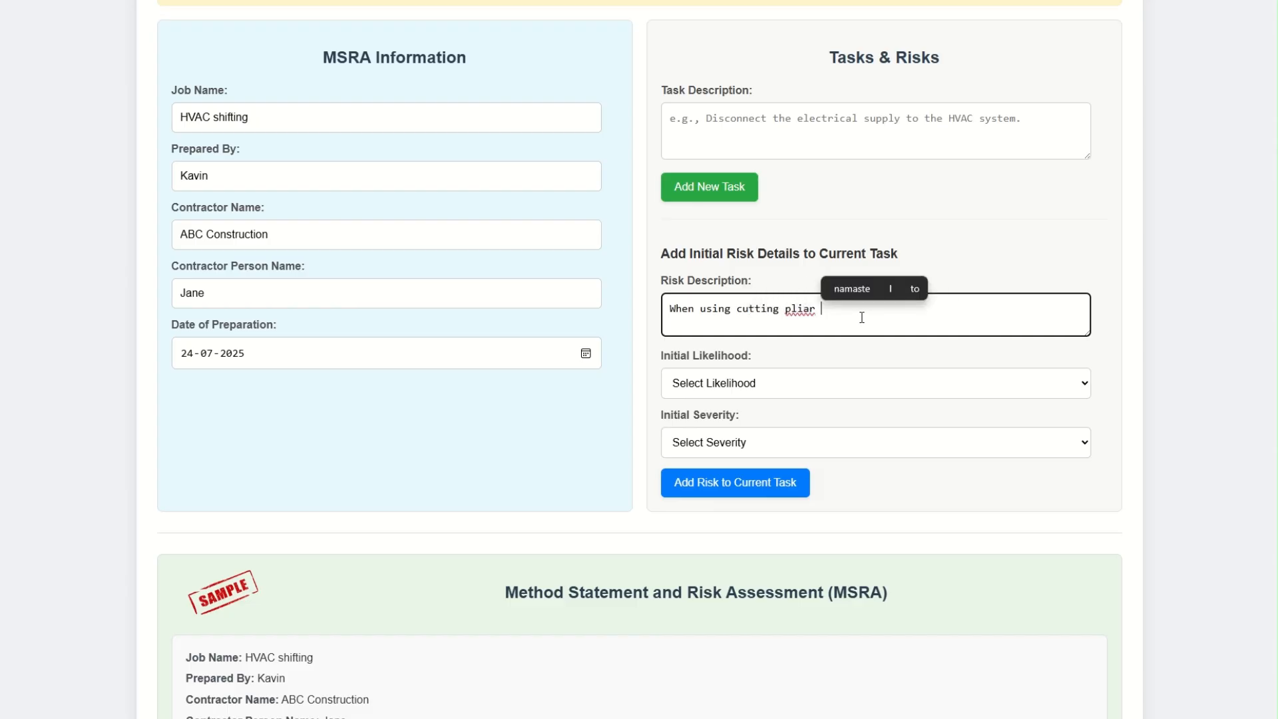
key(BackSpace)
key(BackSpace)
key(BackSpace)
text(er to )
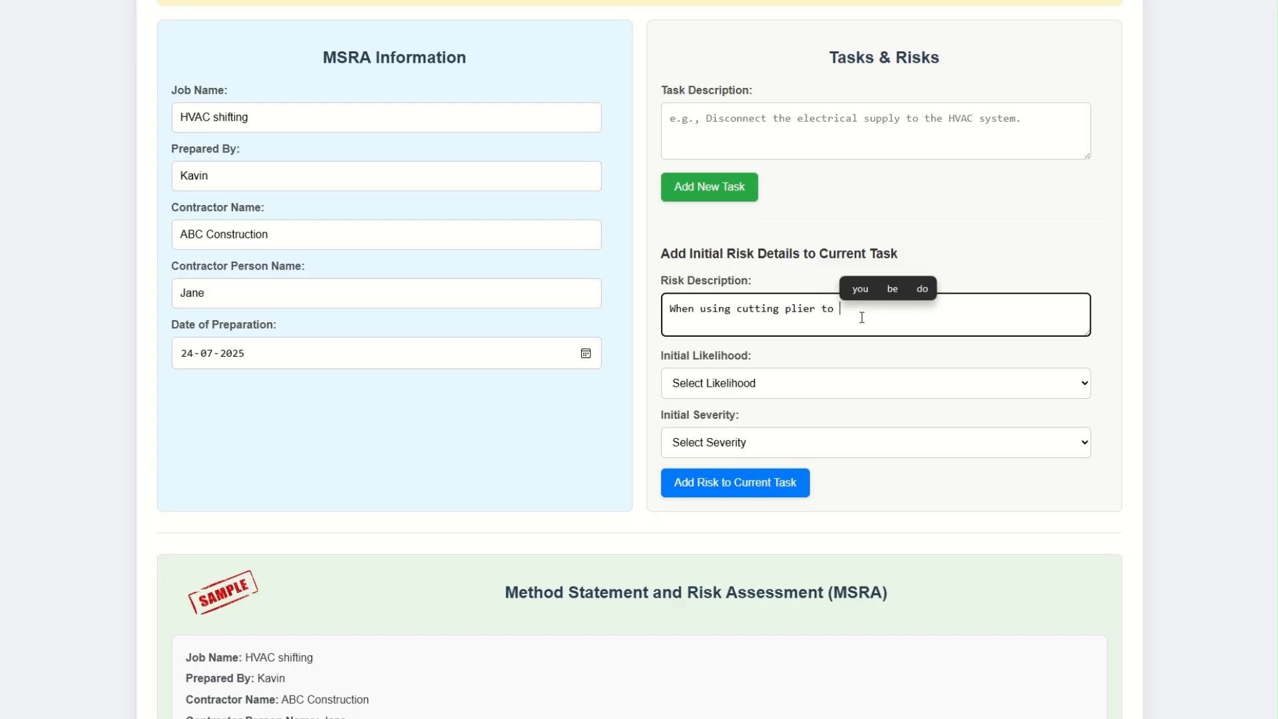
text(discon)
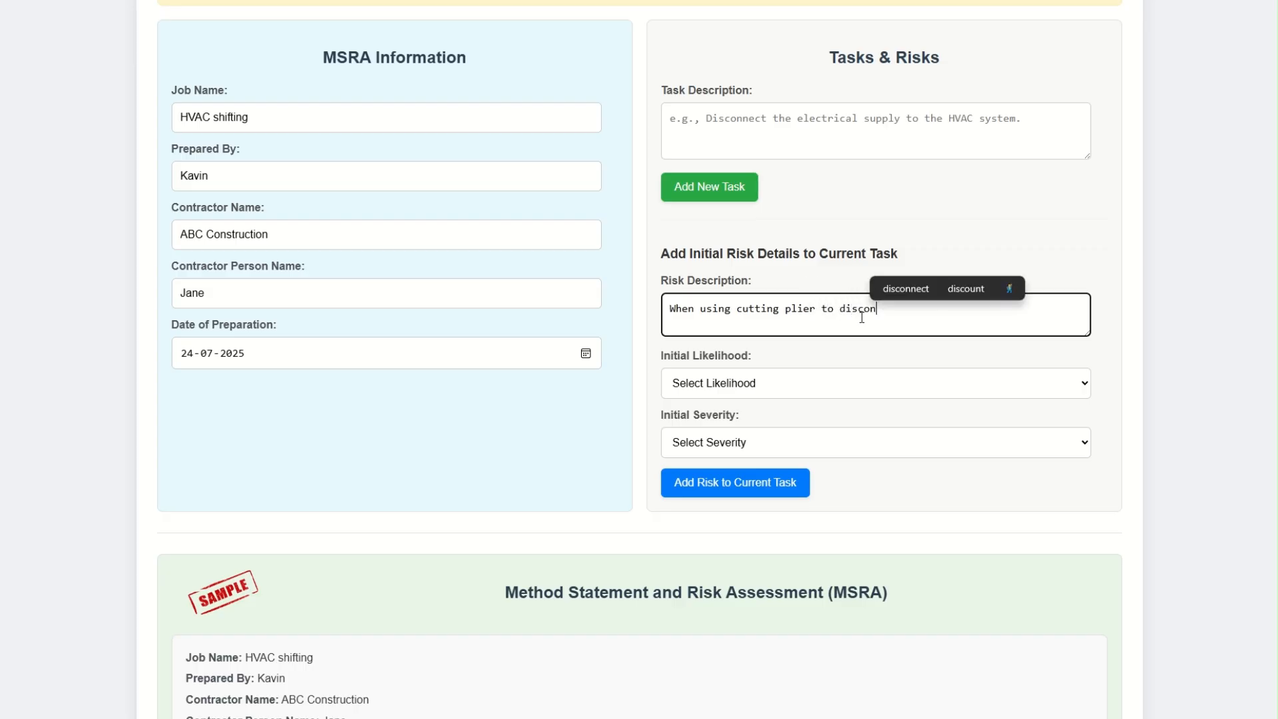
text(nect the )
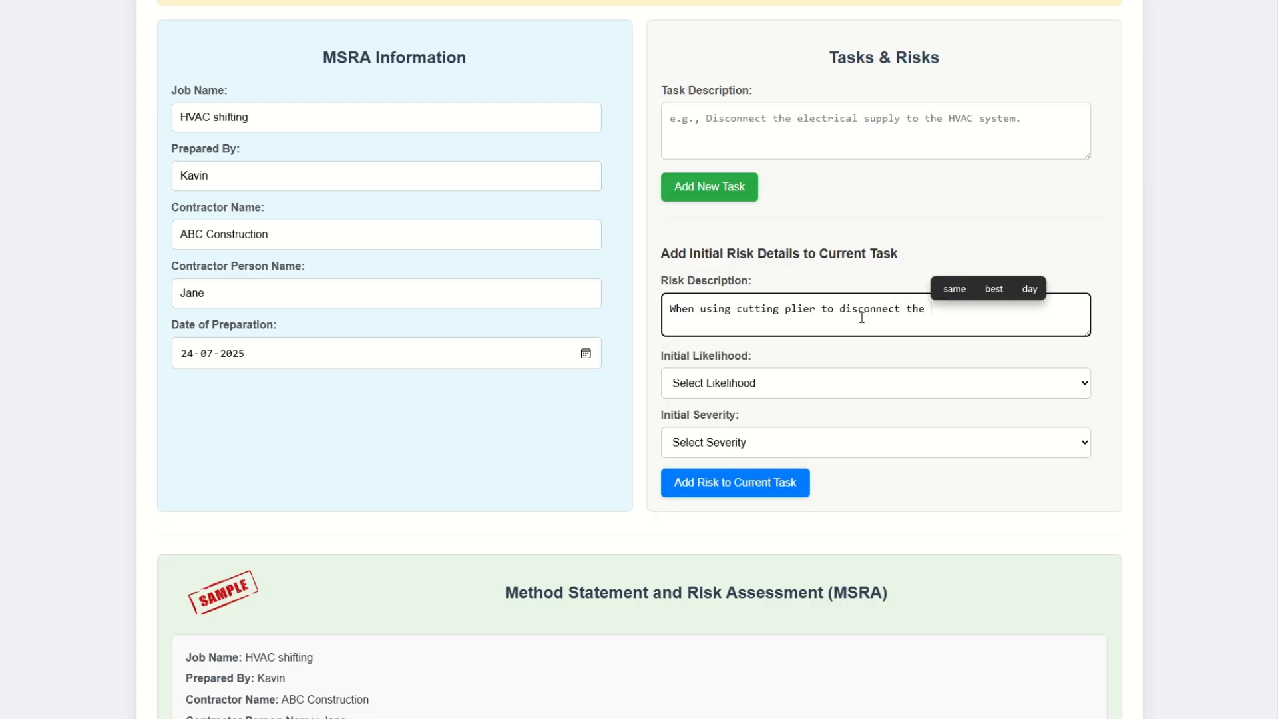
text(cable, )
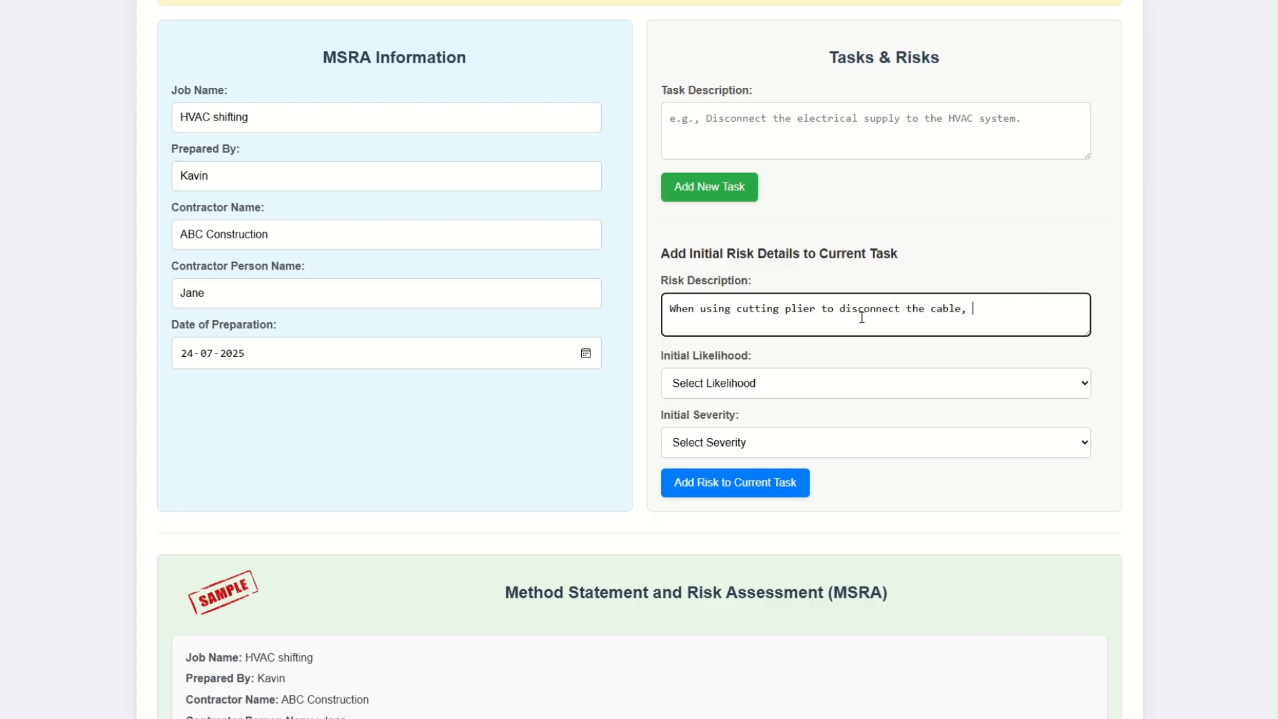
text(hand )
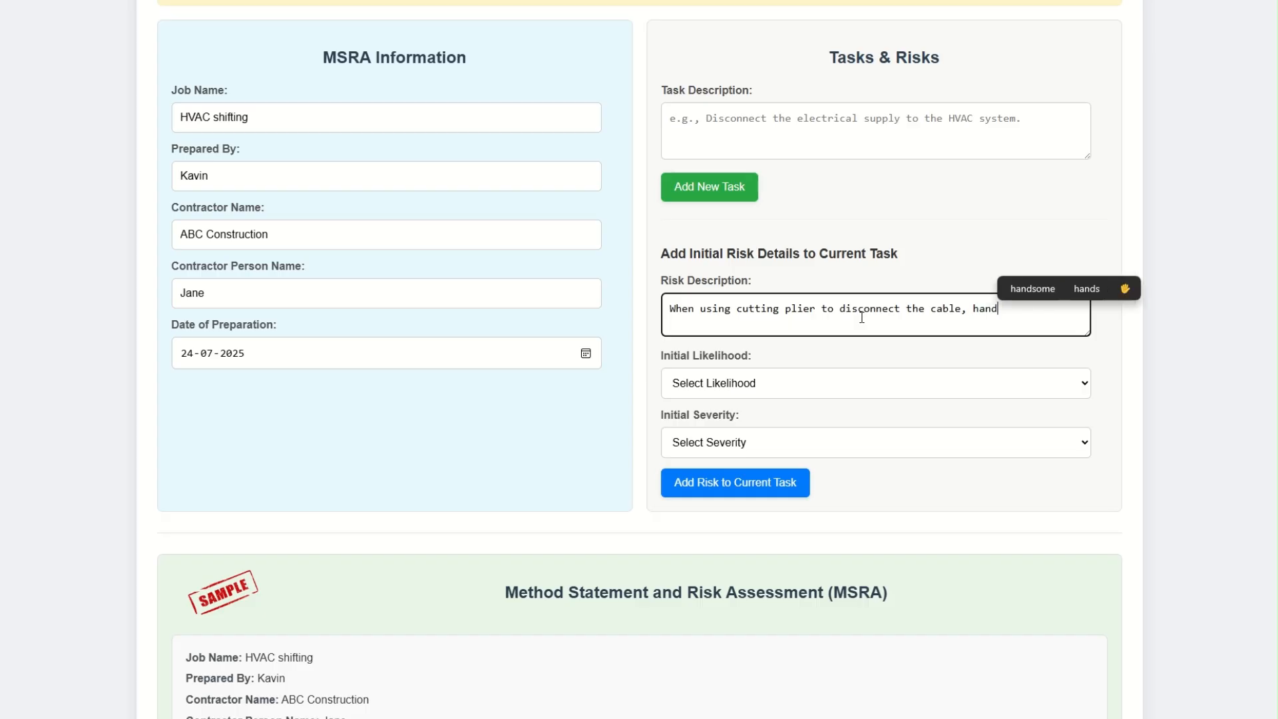
text(mi)
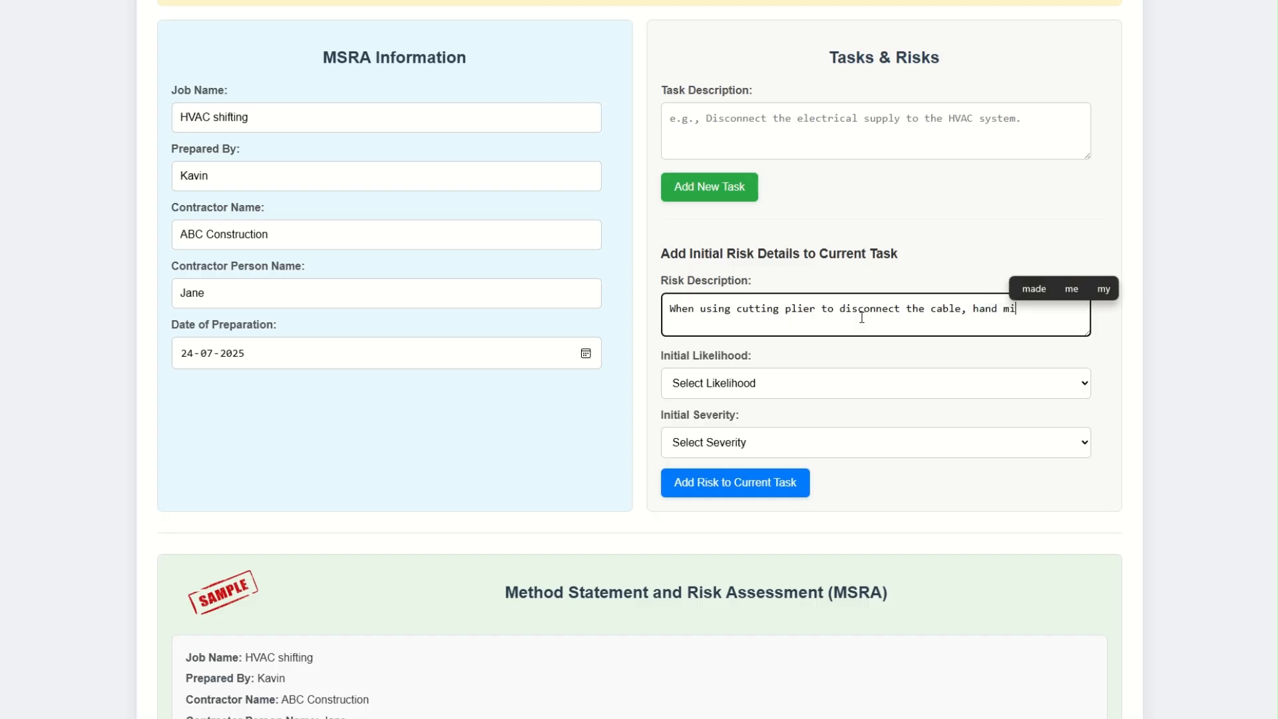
text(ght get)
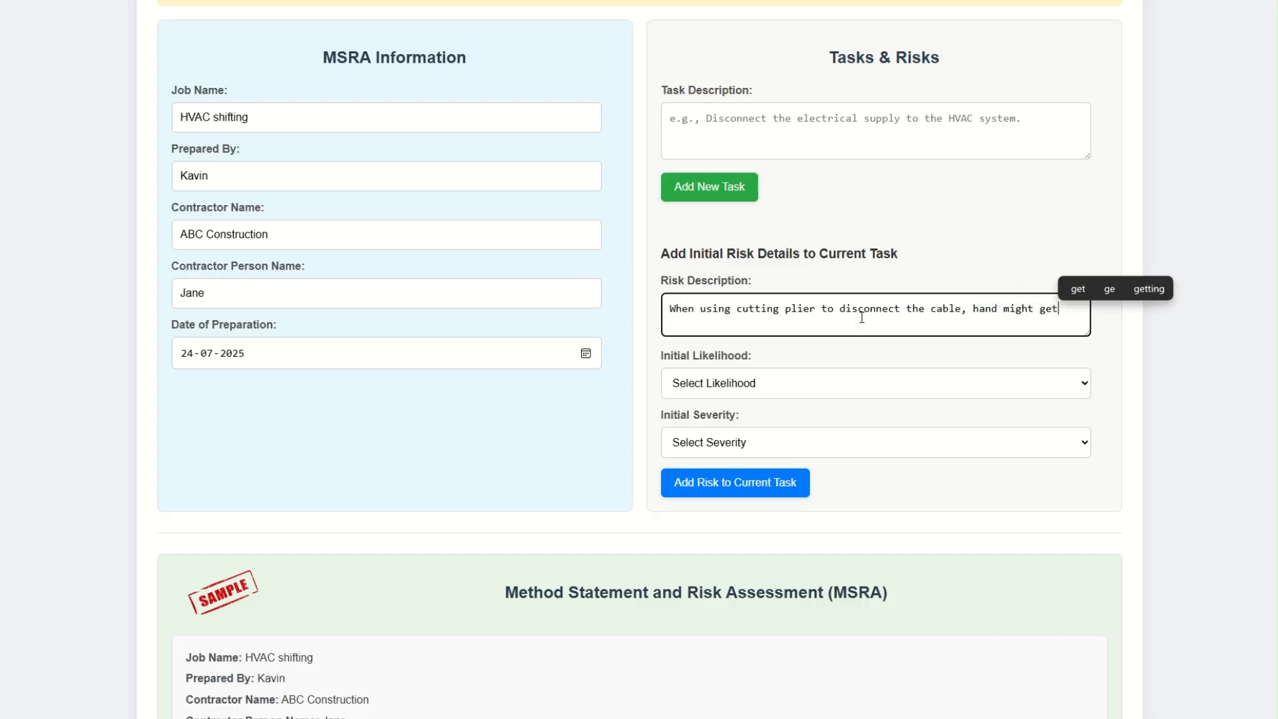
text( pinch)
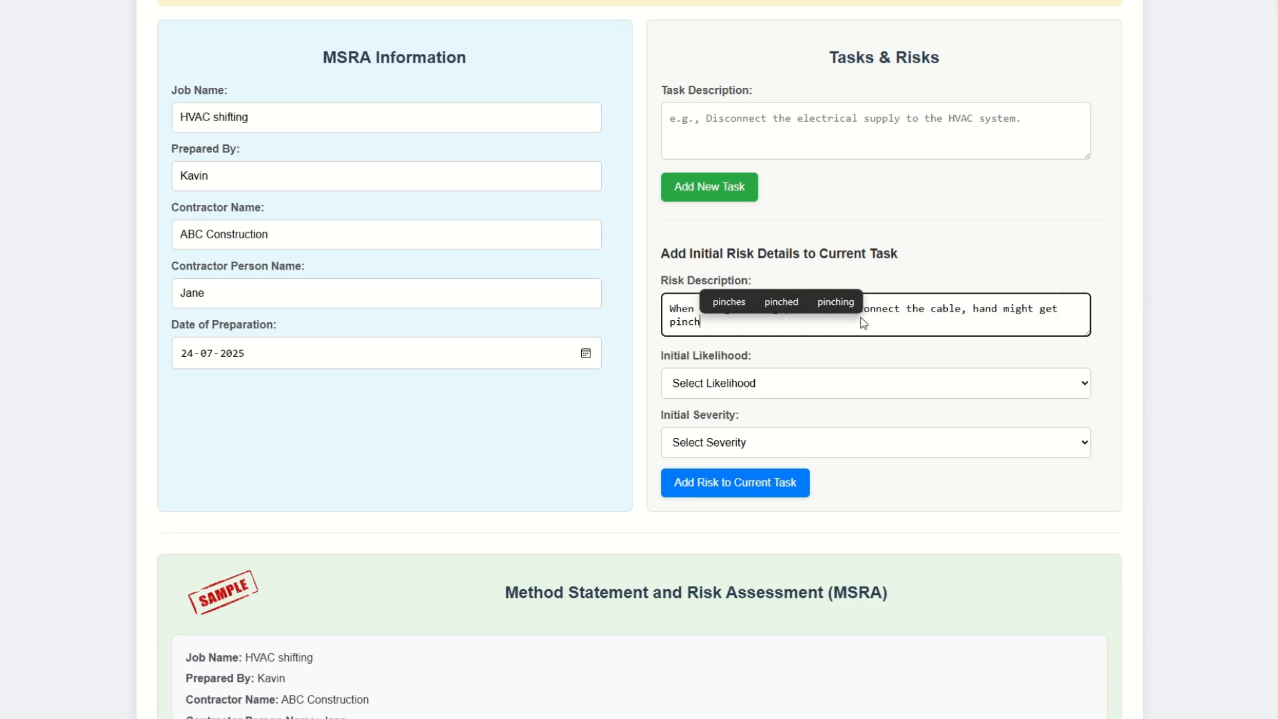
text(ed.)
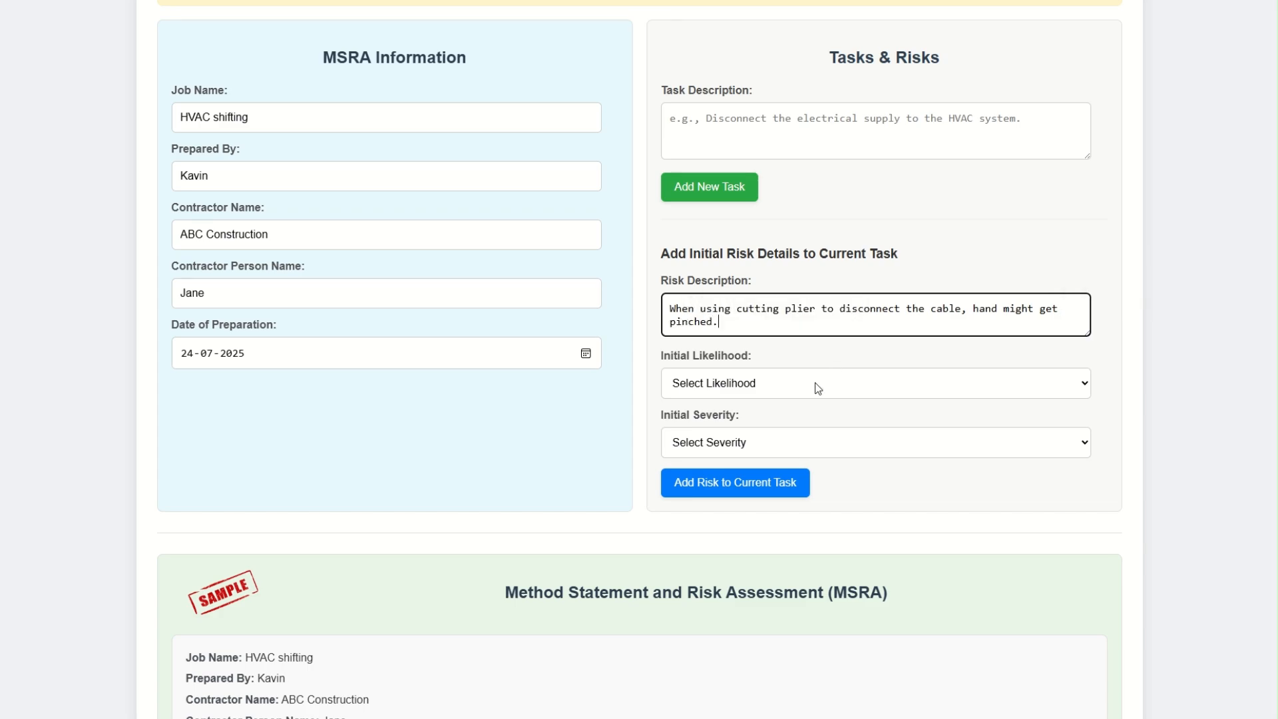
Step: Rate the pinched-hand risk with initial likelihood C (possibly) and initial severity 1 (insignificant), and add it to the current task
click(817, 388)
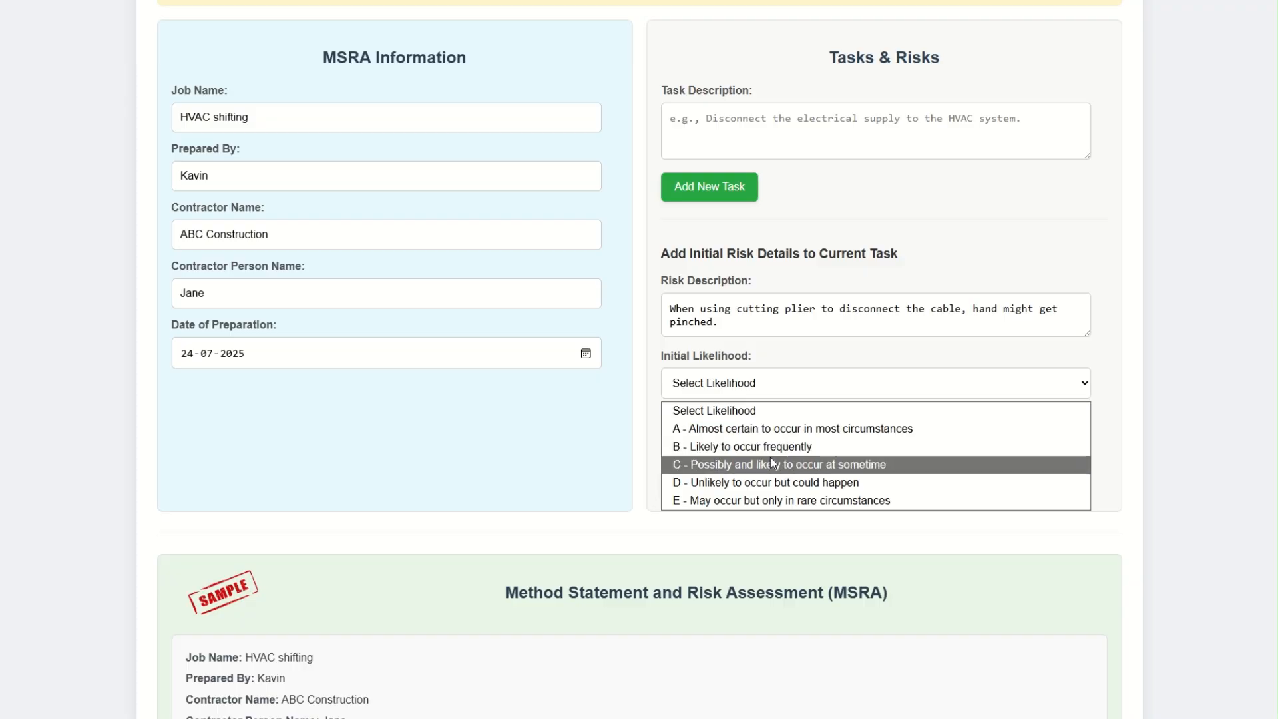
click(788, 464)
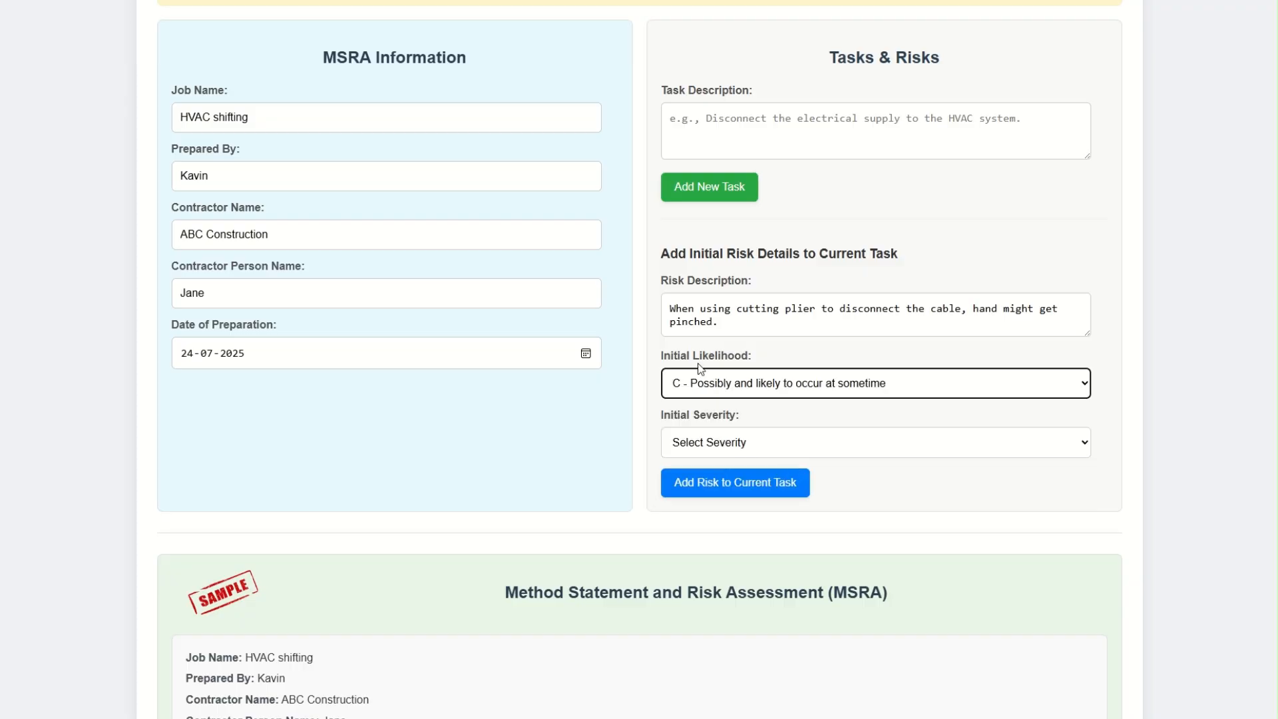
click(907, 441)
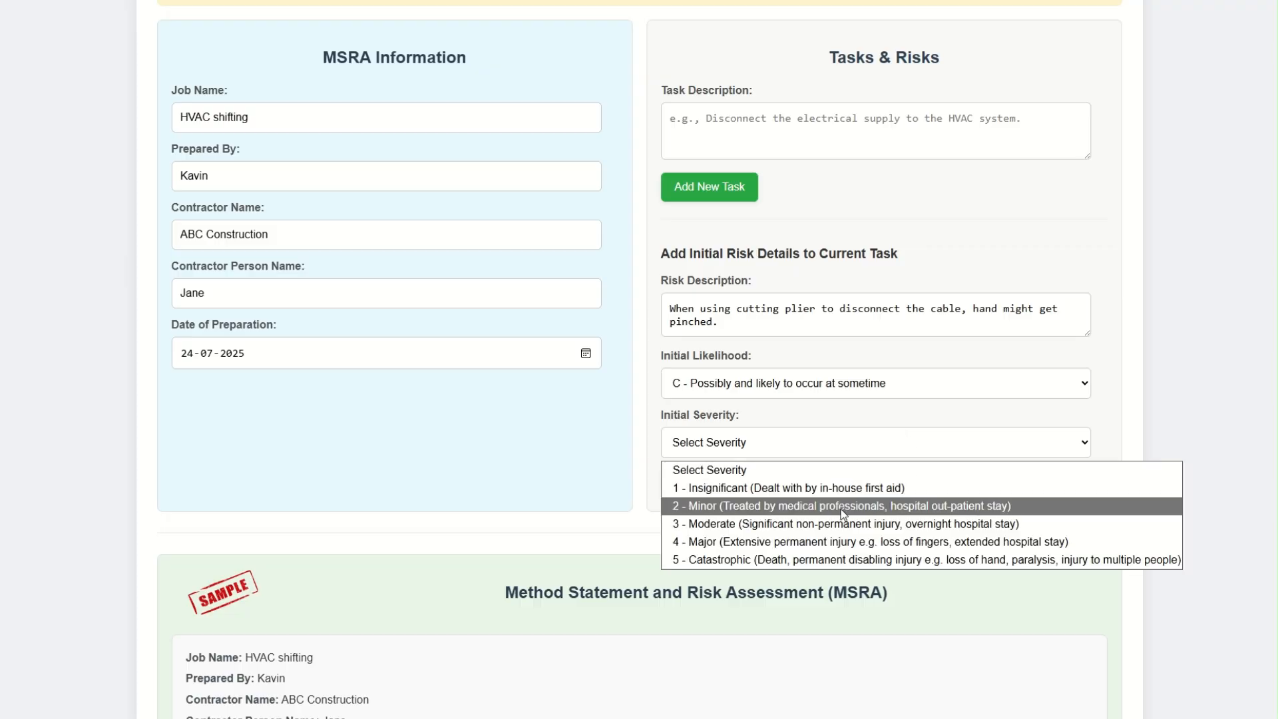
click(797, 489)
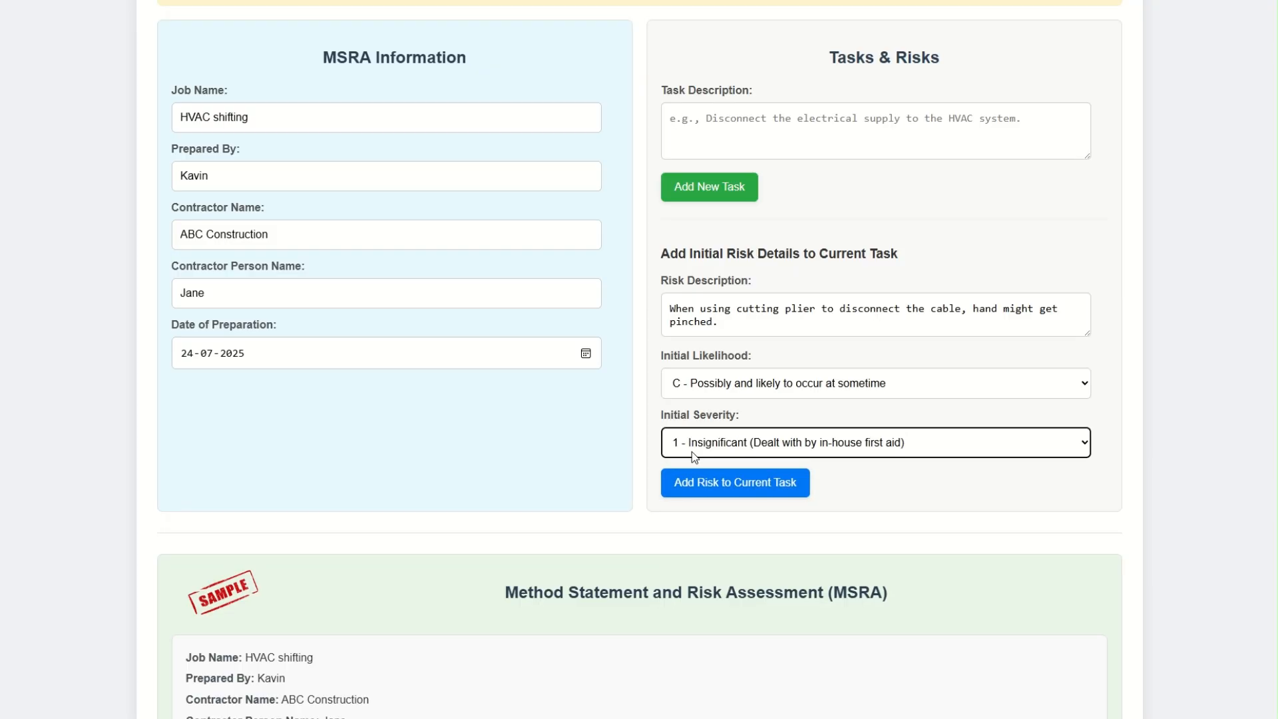
scroll(847, 463, down, 3)
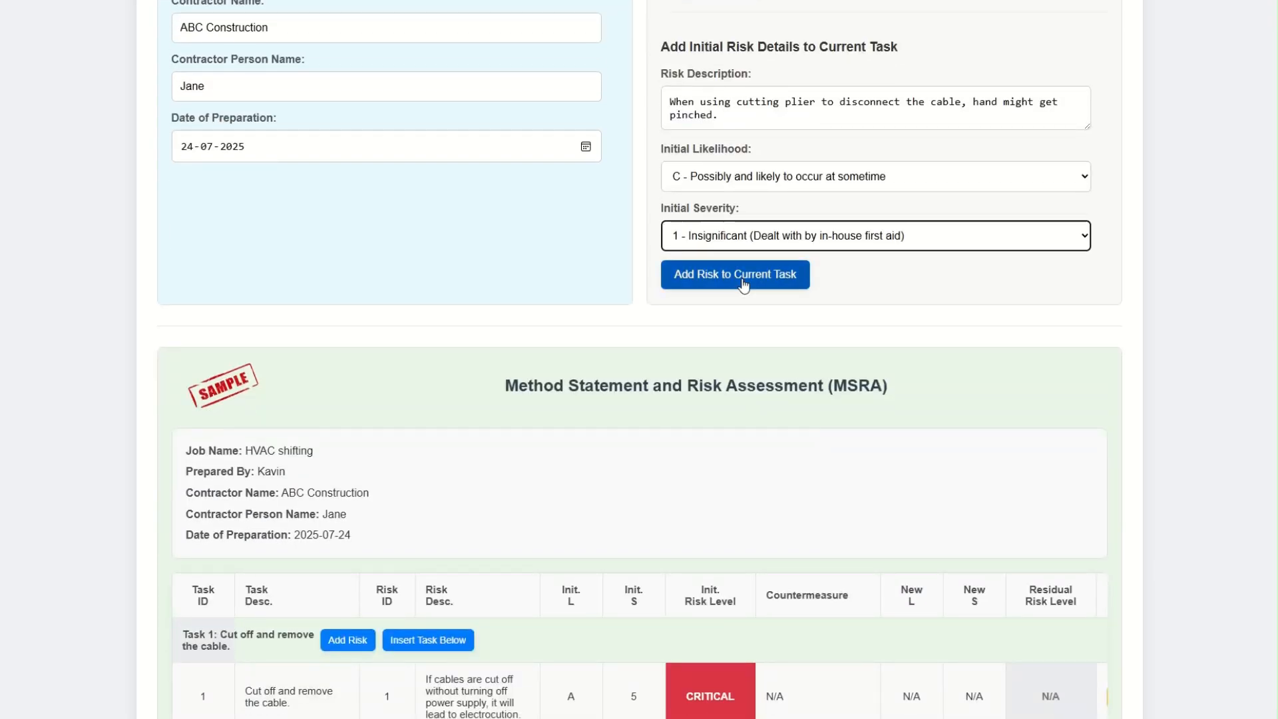
click(743, 284)
Step: Add a second task with the description "Move the HVAC unit from place to material lift."
scroll(748, 326, down, 3)
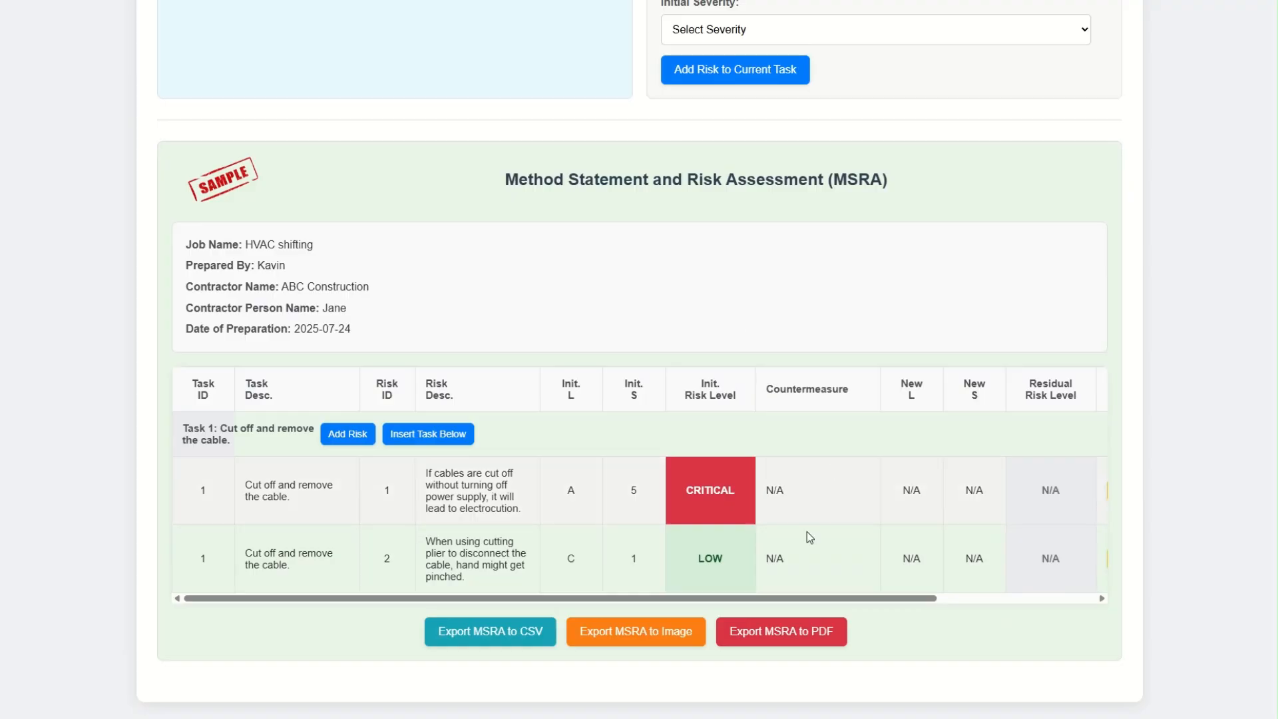
click(394, 434)
scroll(775, 265, up, 5)
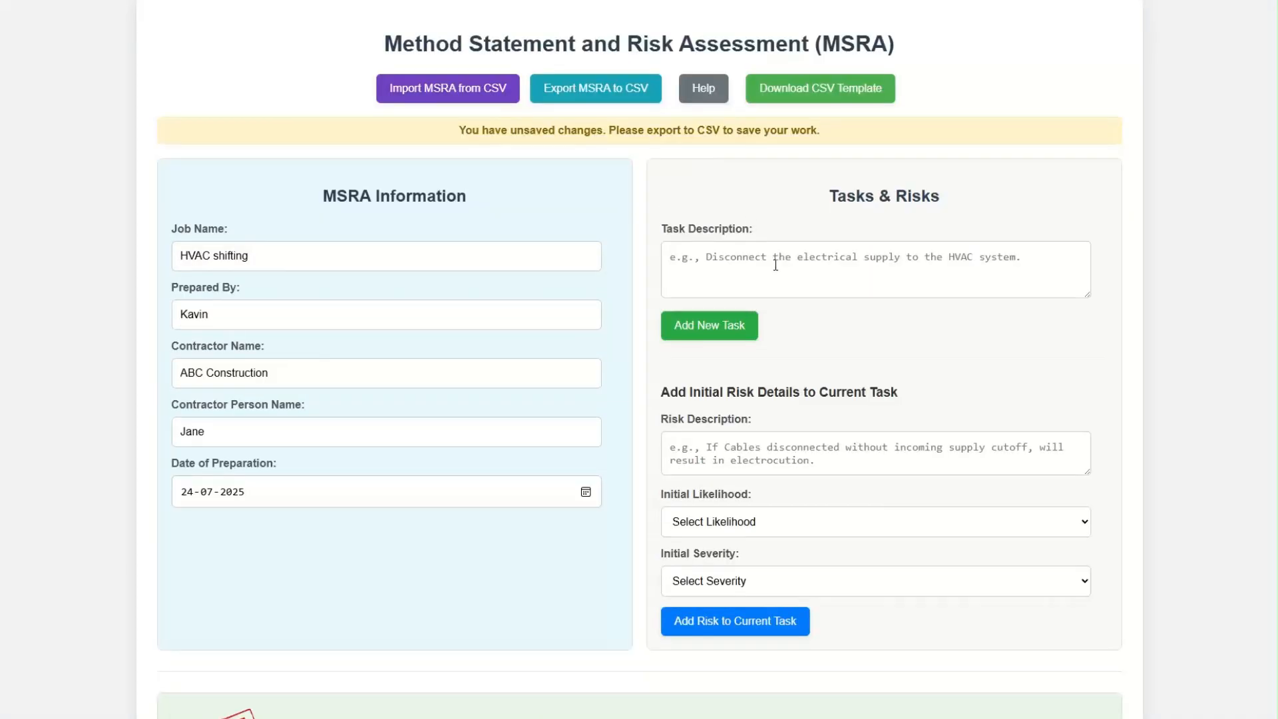
click(777, 271)
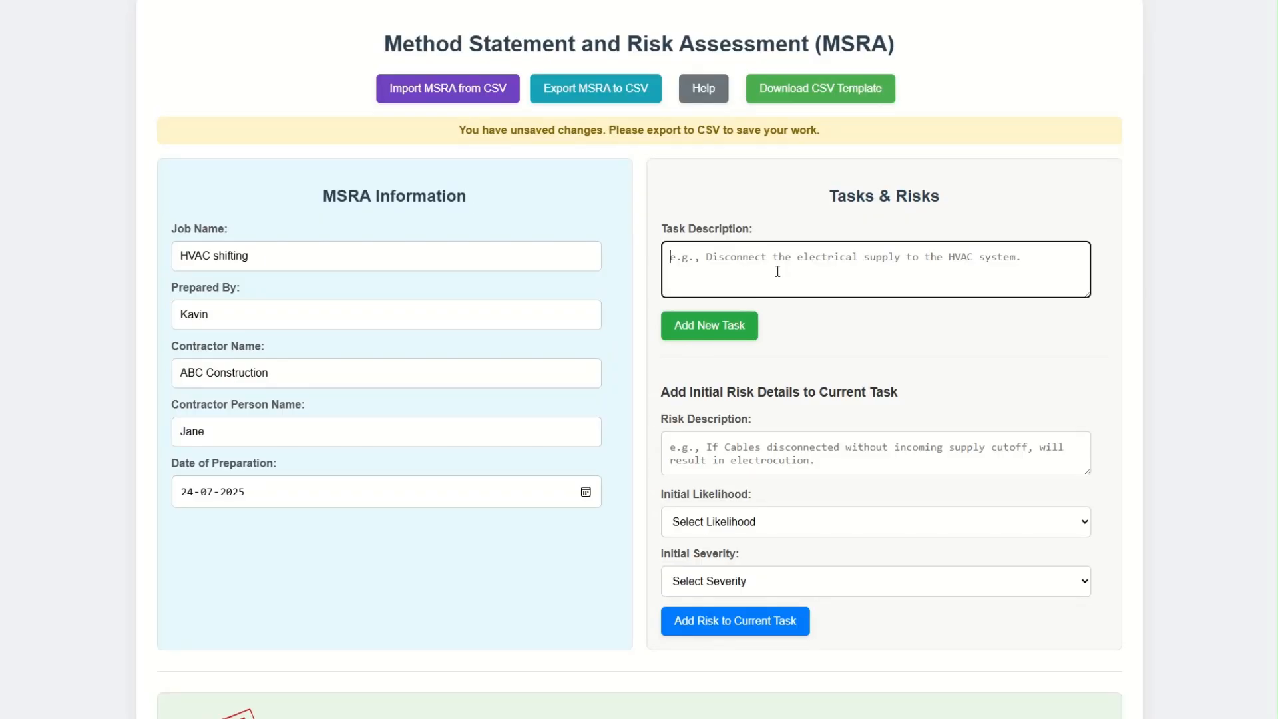
text(Mov)
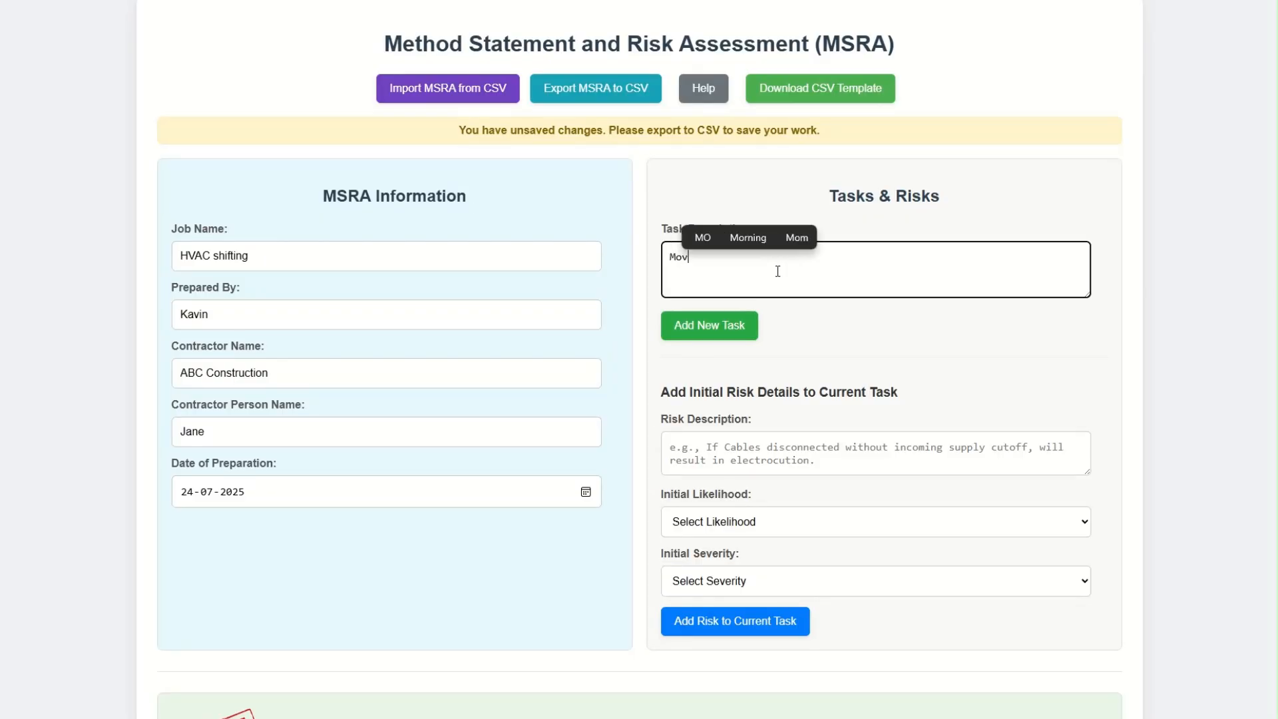
text(e the A)
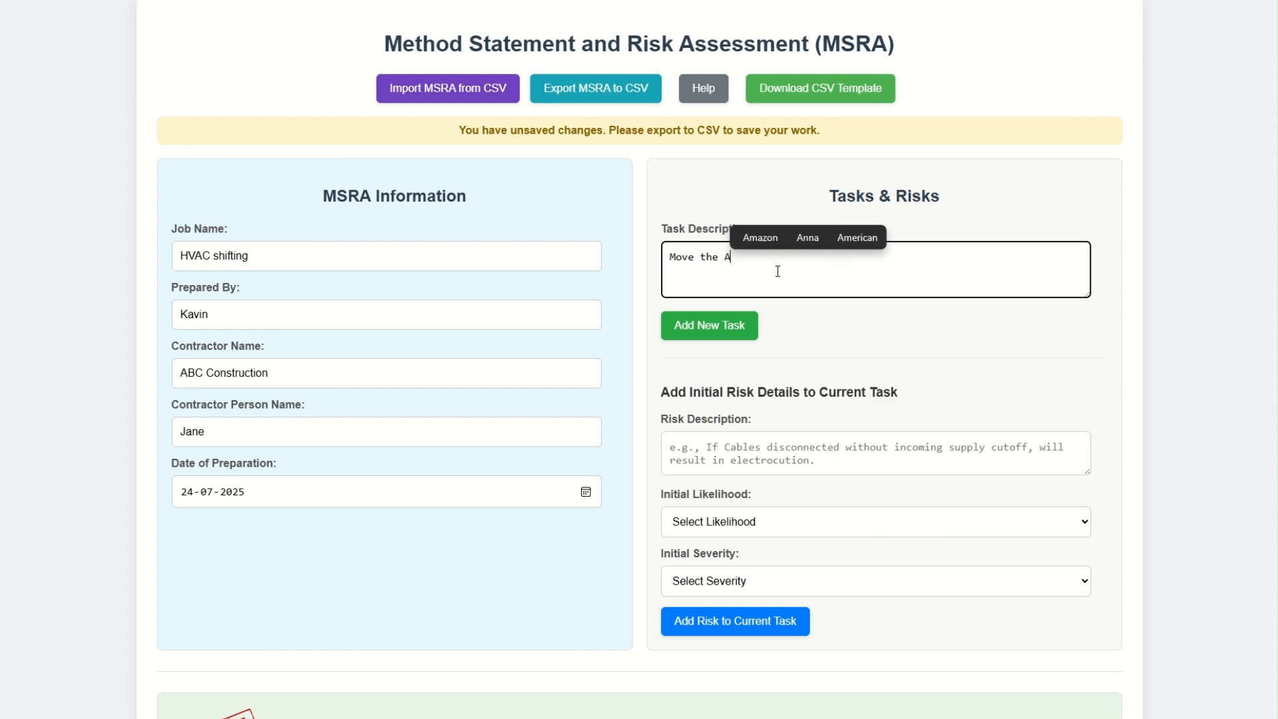
key(BackSpace)
text(HVAC unit)
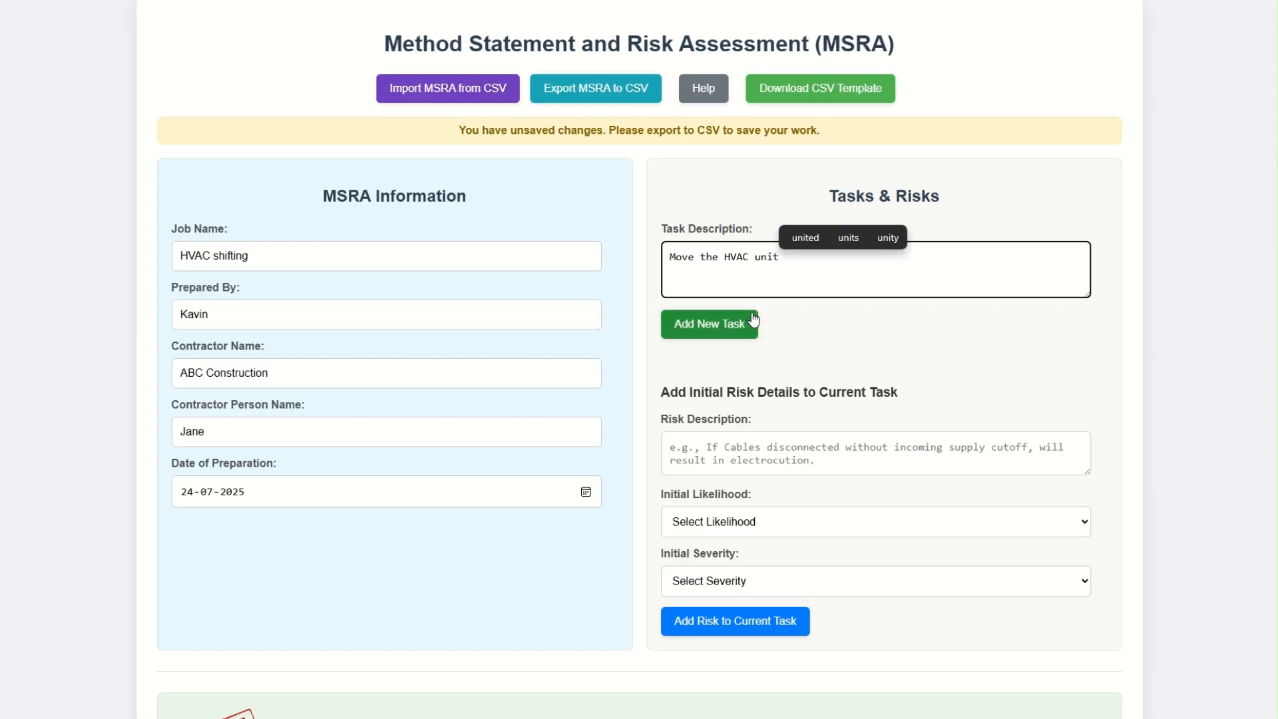
text(from )
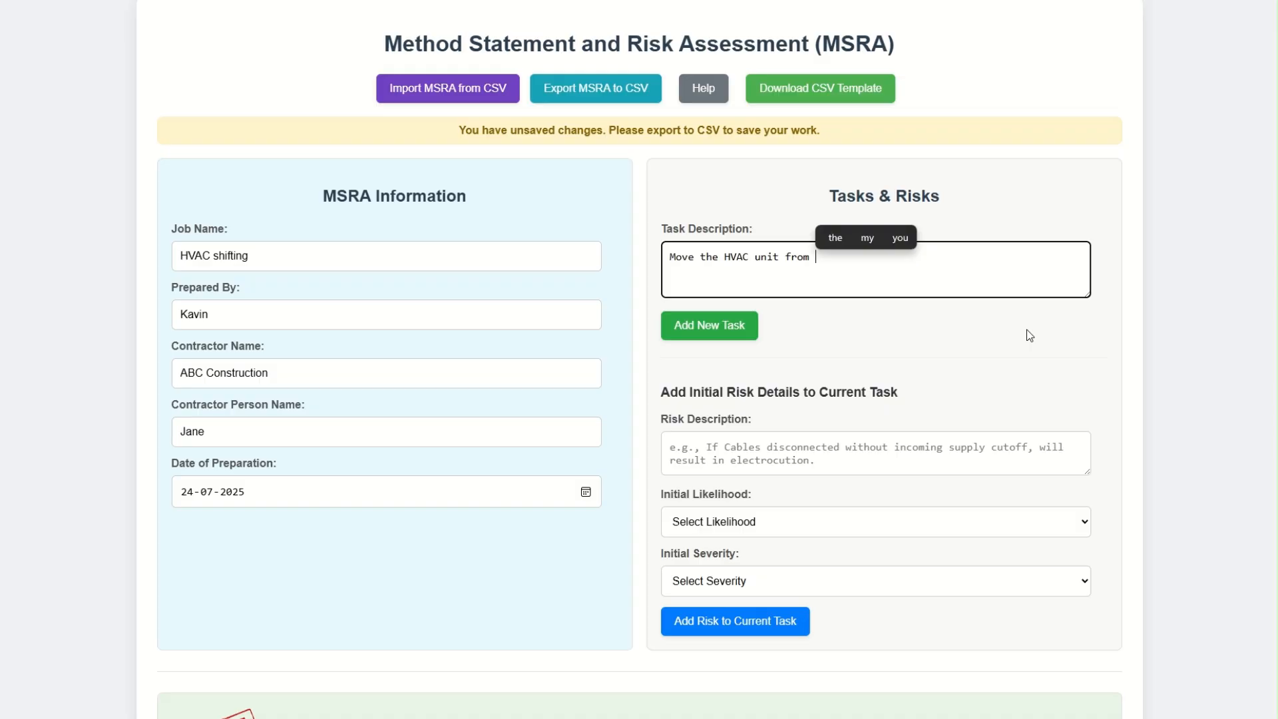
text(place to)
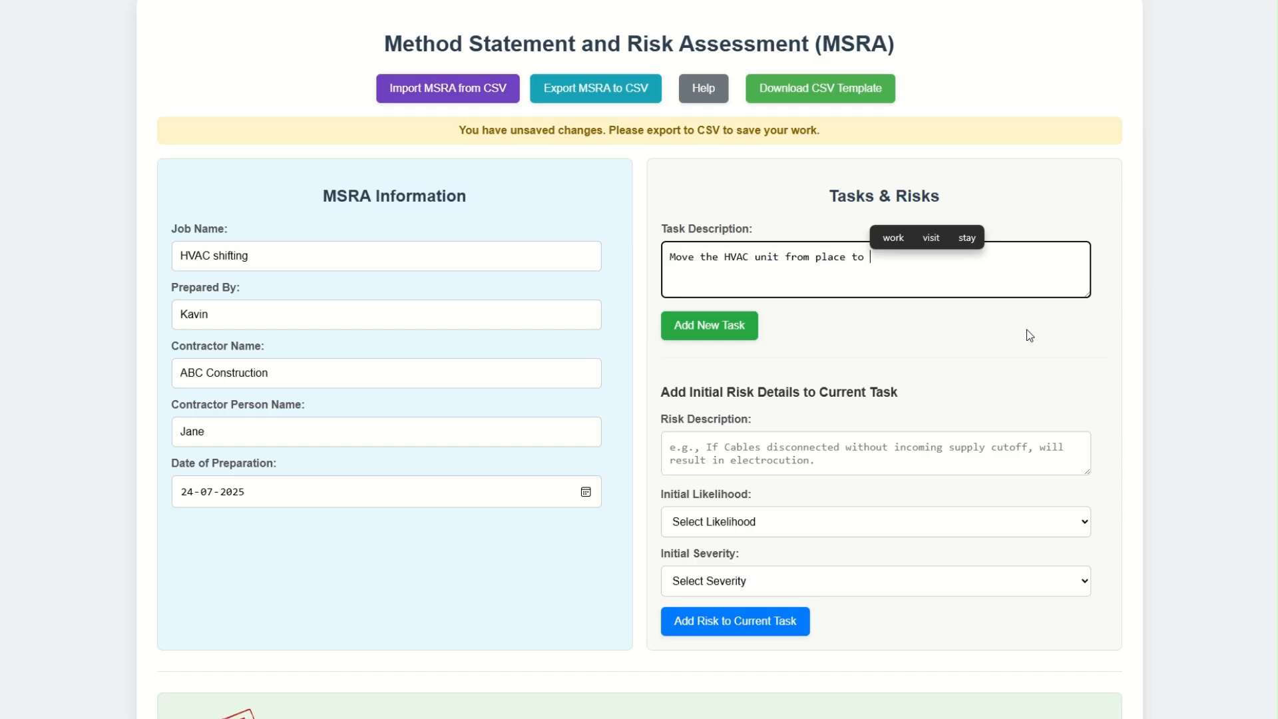
text(material)
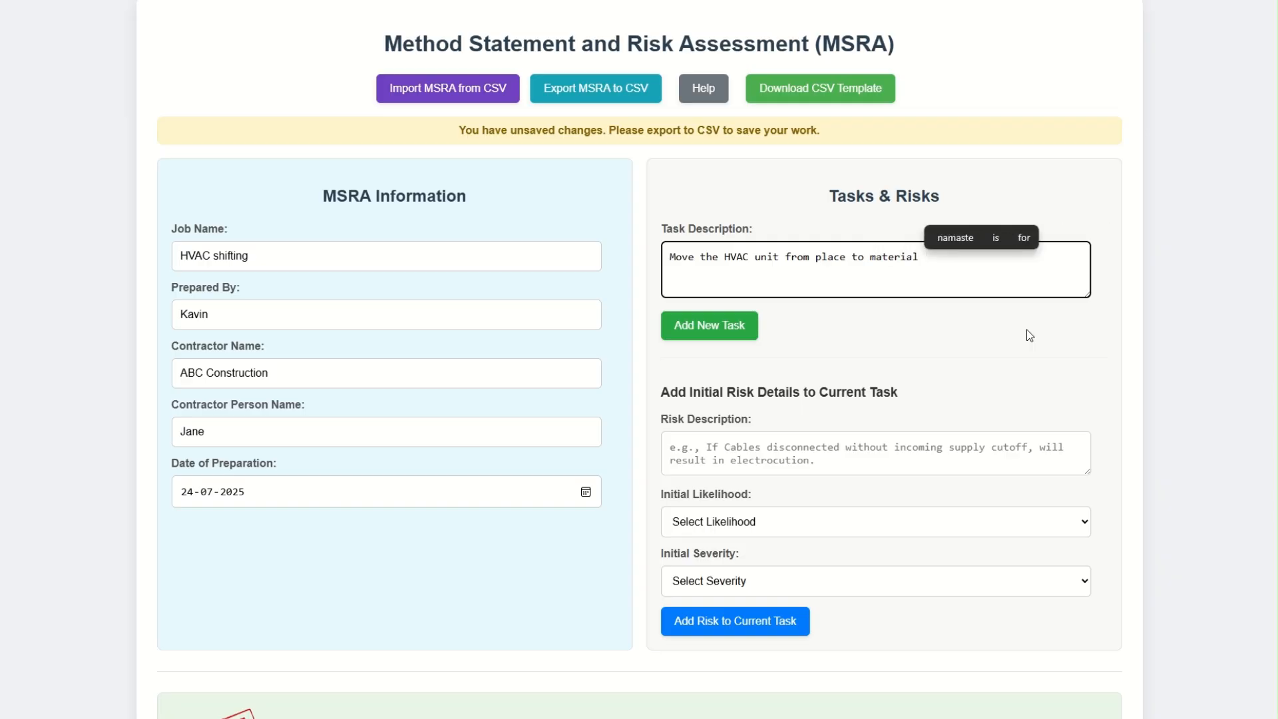
text( lift)
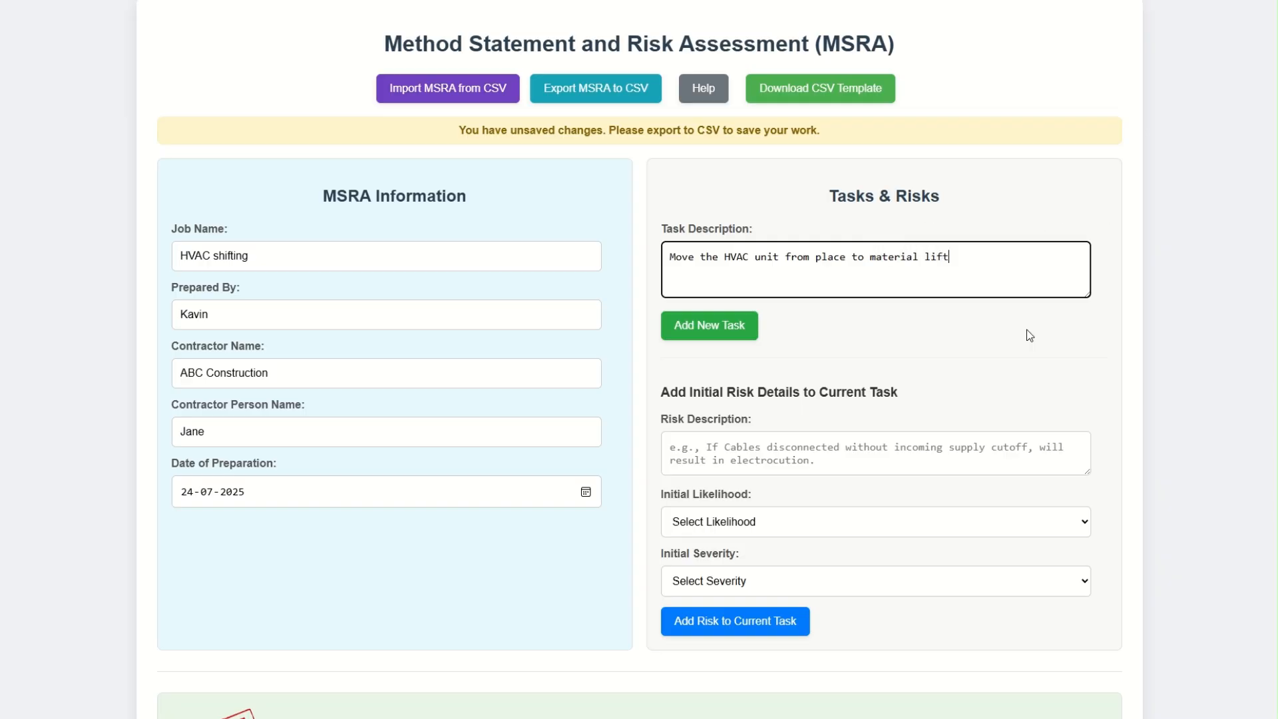
text(.)
click(740, 324)
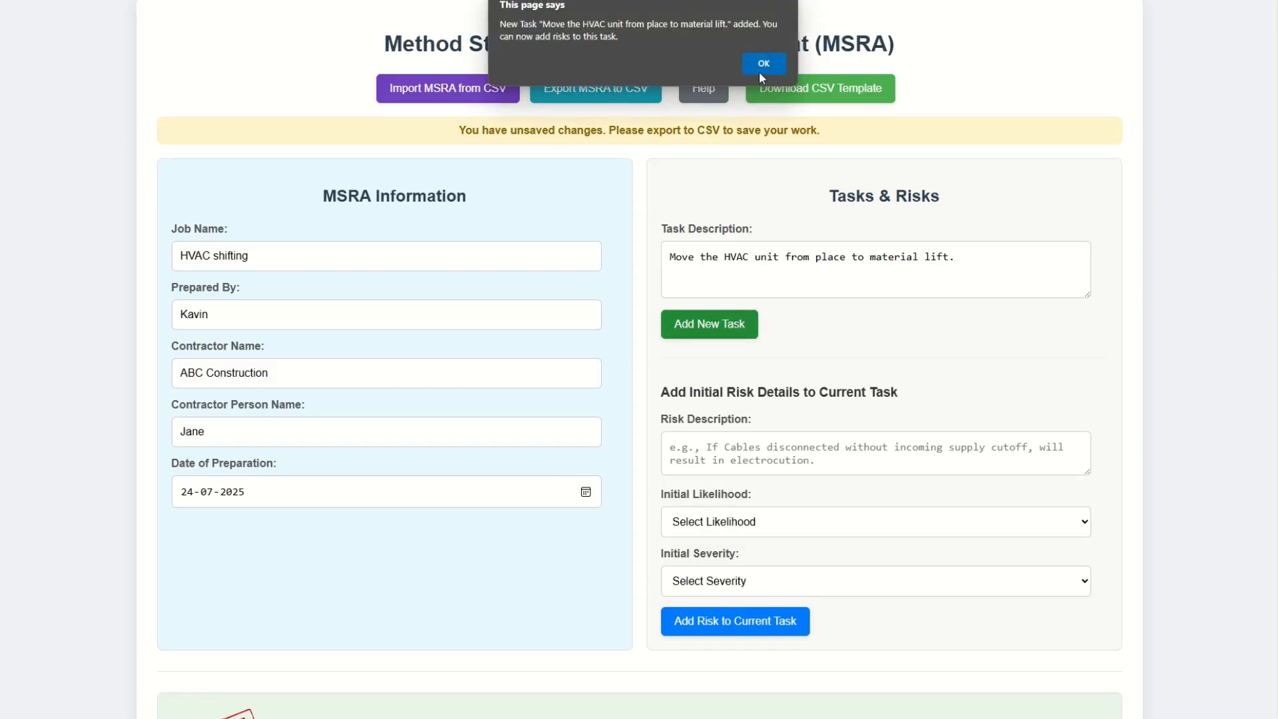
click(762, 64)
Step: Enter the new task's risk description as "Heavy load can result in ergonomic strain, if pushed manually."
scroll(786, 333, down, 6)
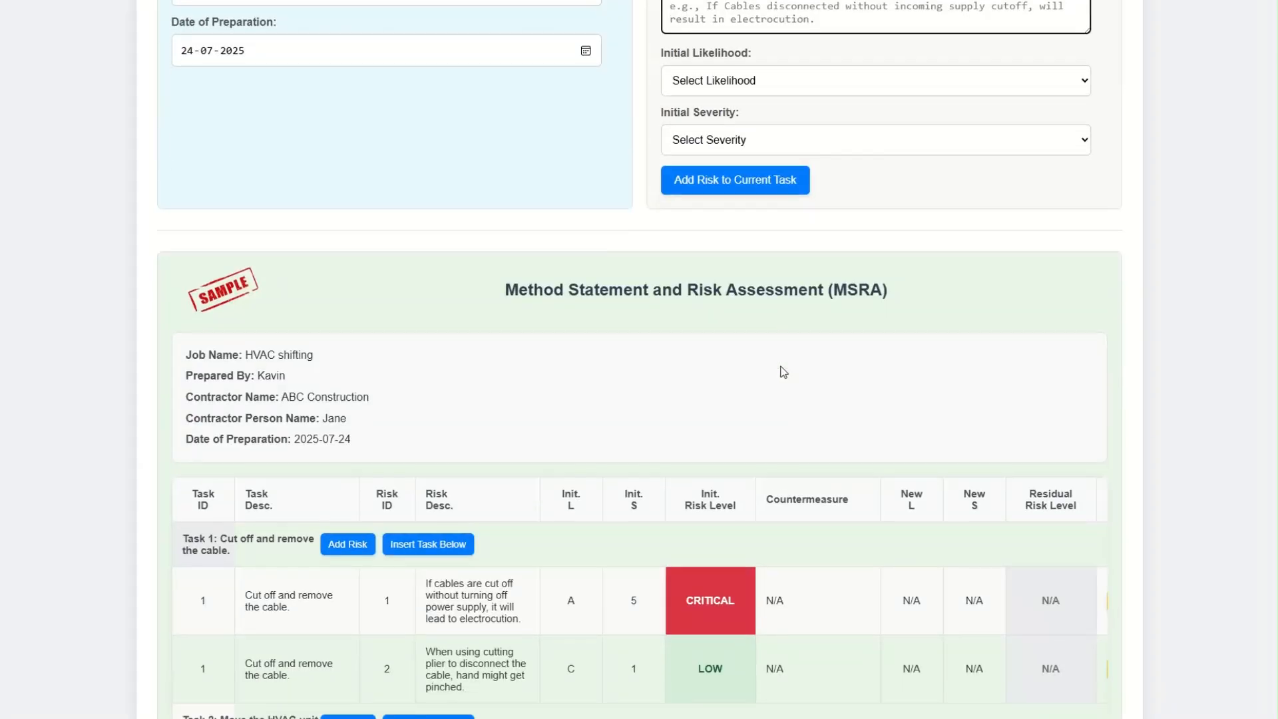
scroll(784, 372, down, 3)
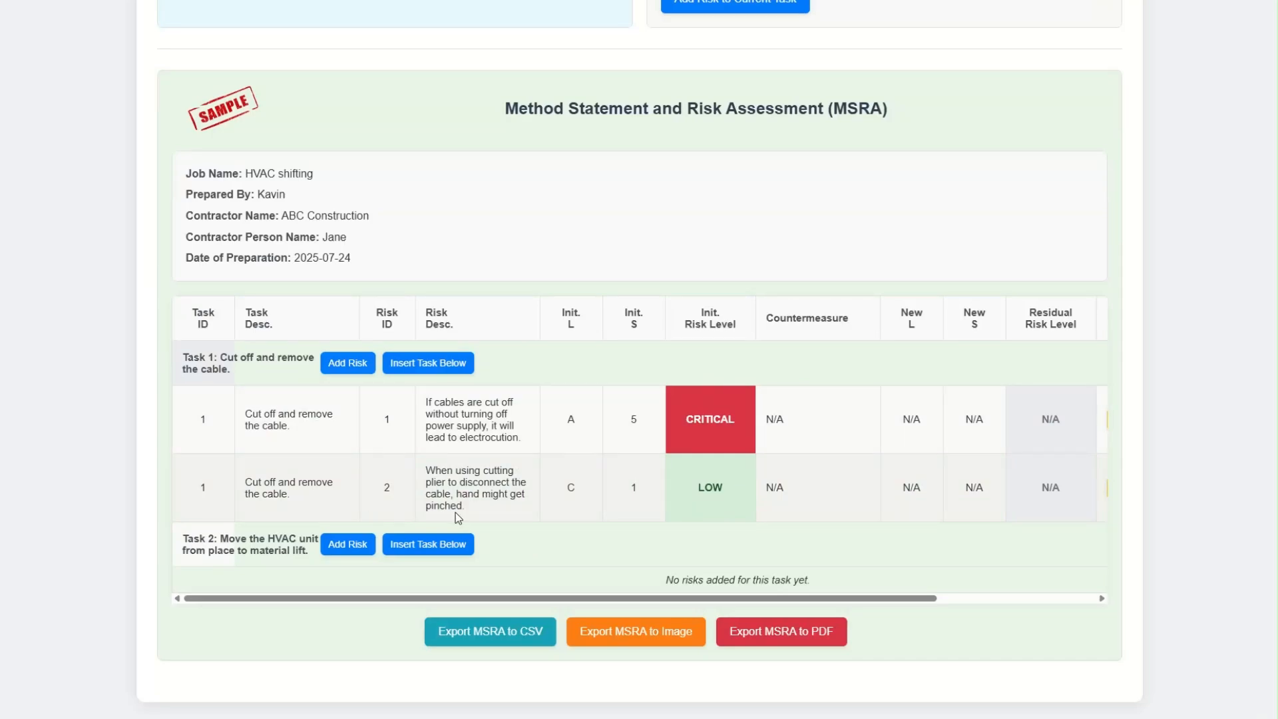
scroll(575, 409, up, 5)
click(731, 246)
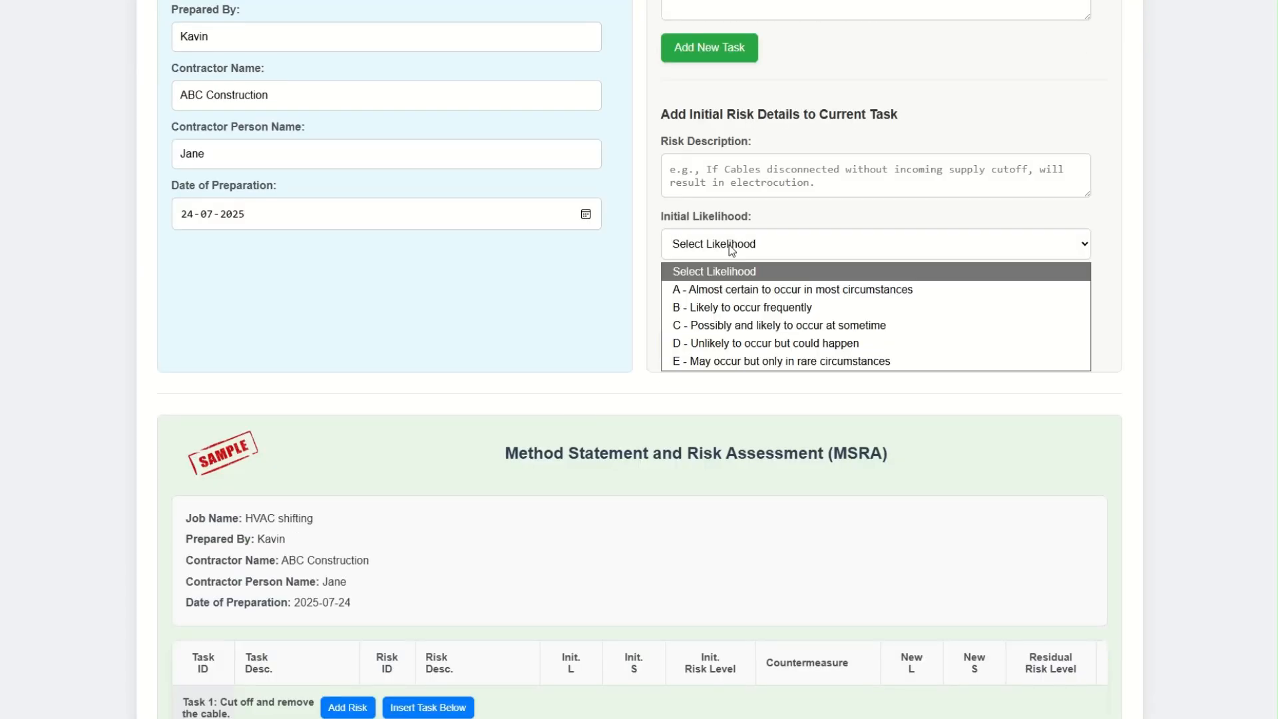
click(763, 182)
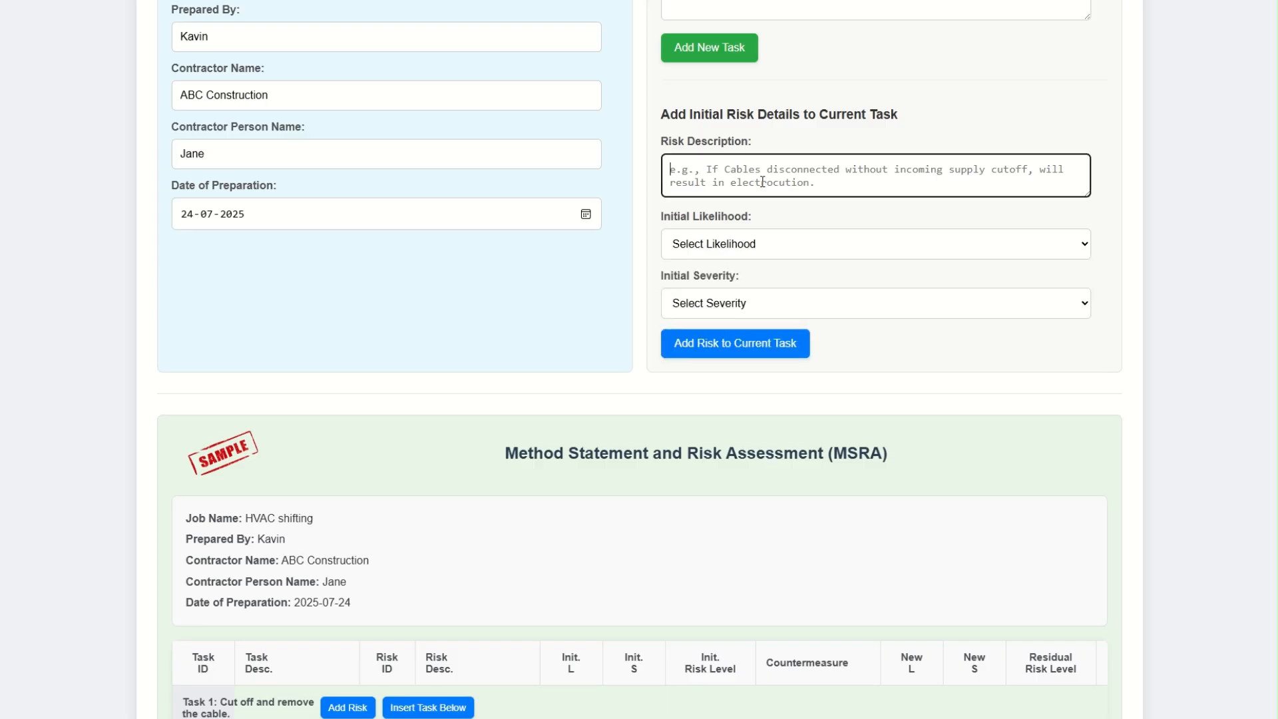
text(Ma)
key(BackSpace)
key(BackSpace)
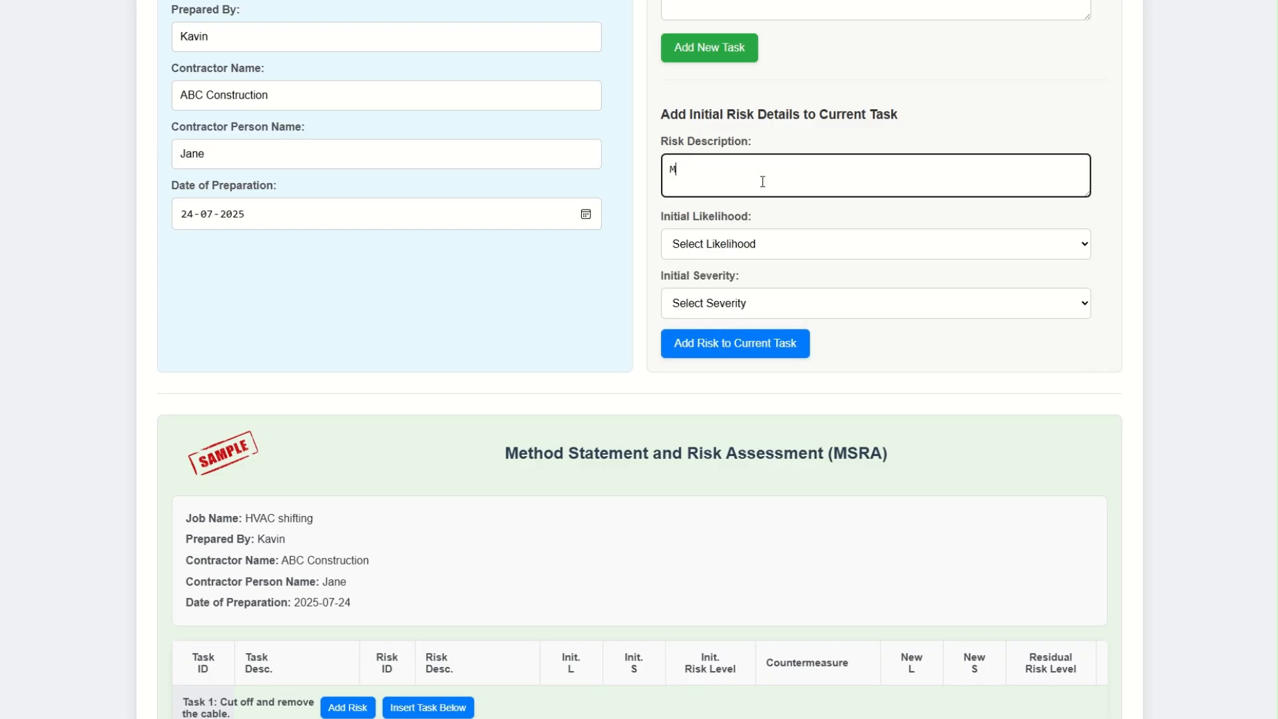
text(Havy l)
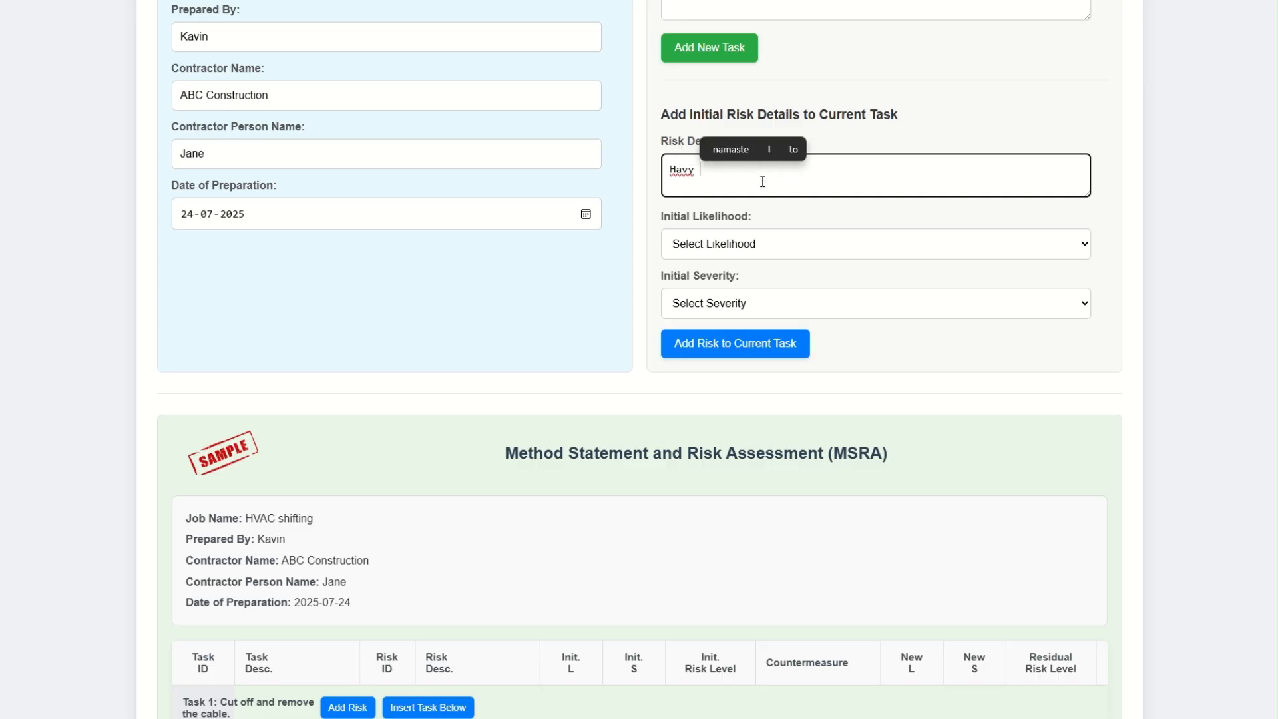
key(BackSpace)
key(BackSpace)
key(BackSpace)
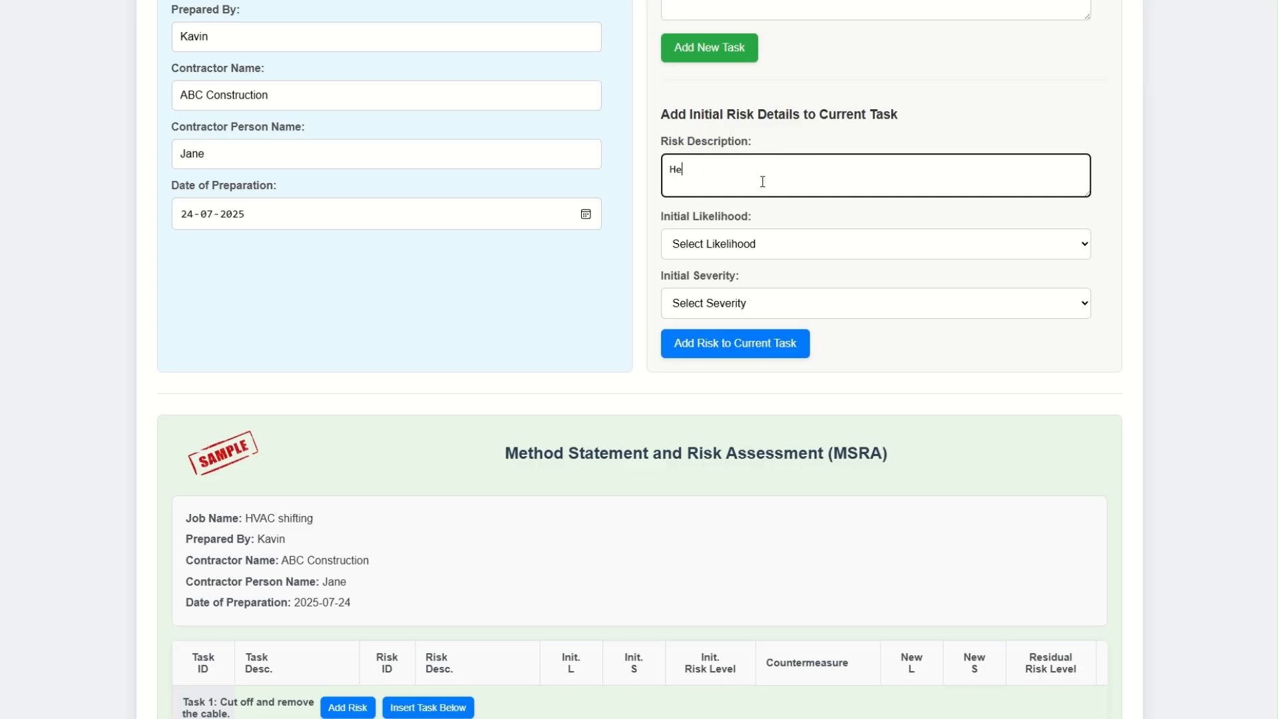
text(avy loa)
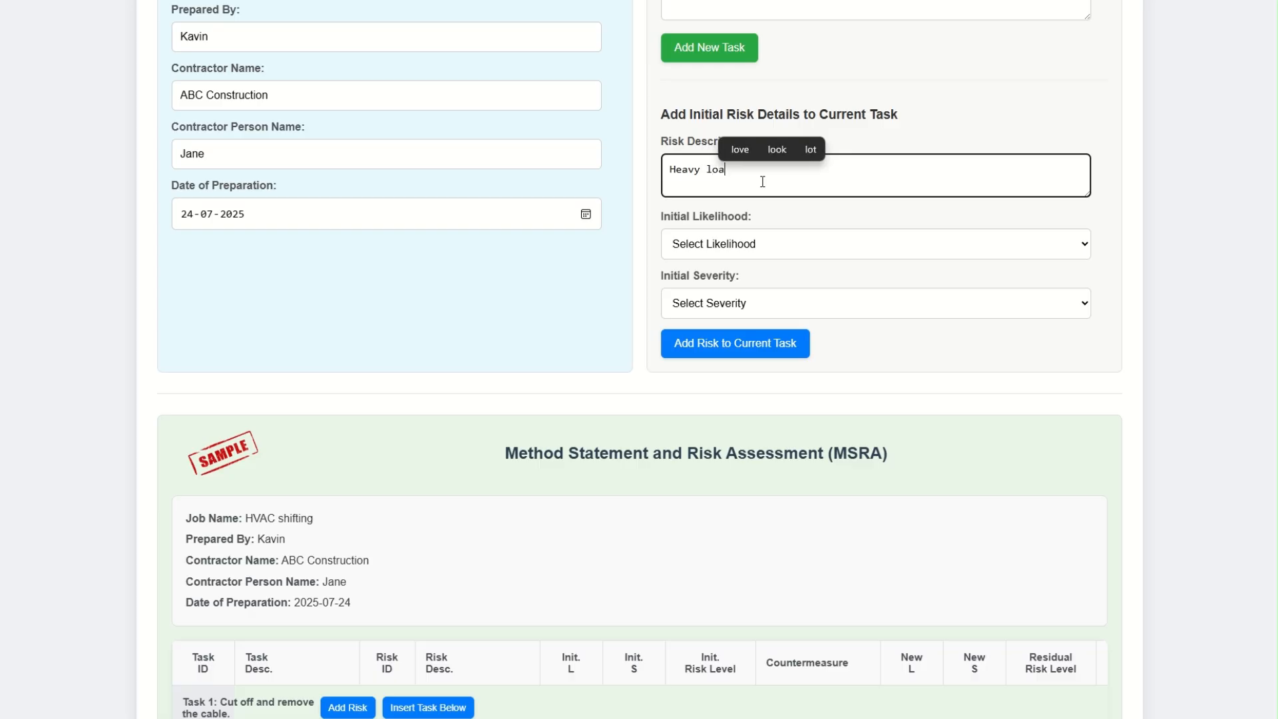
text(d can re)
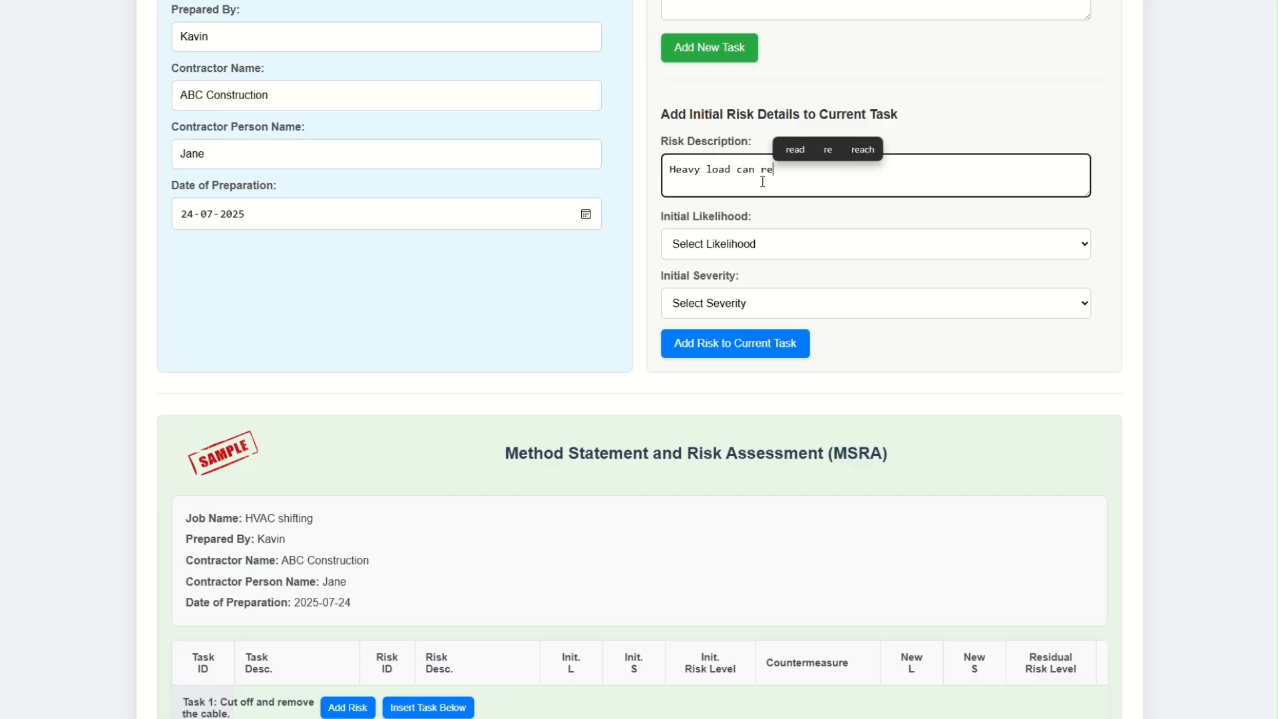
text(sult in )
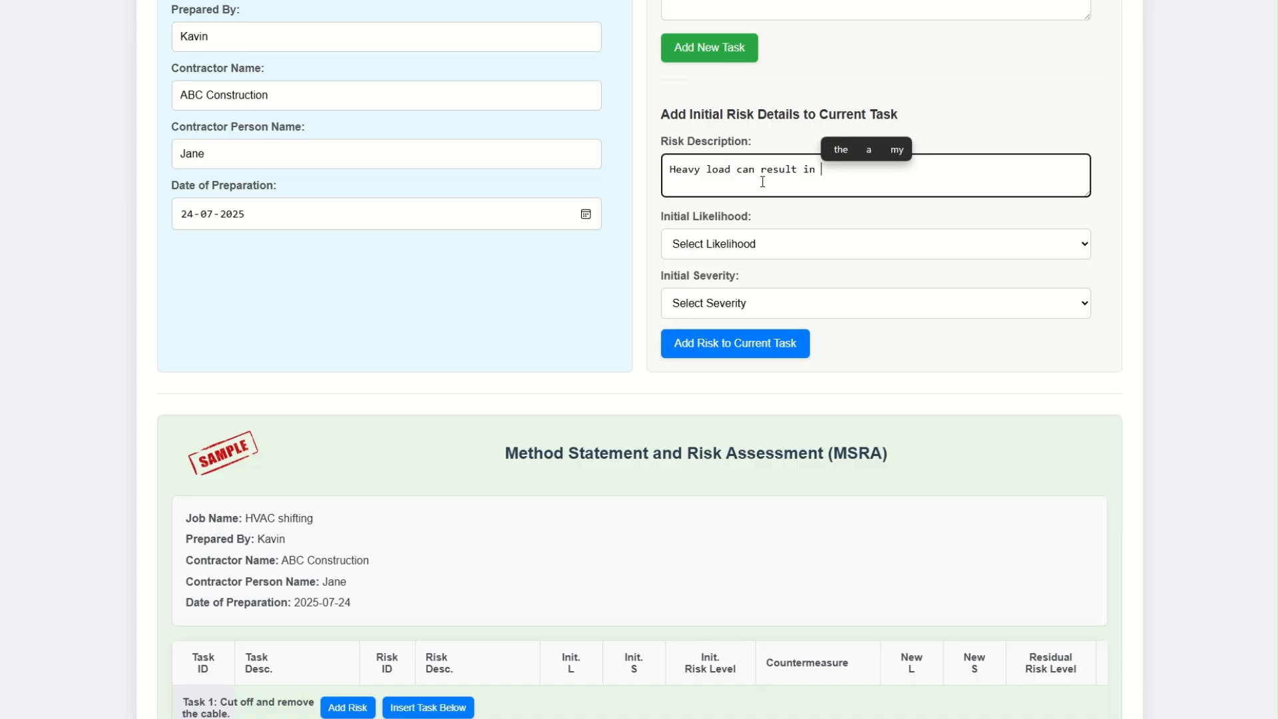
text(er)
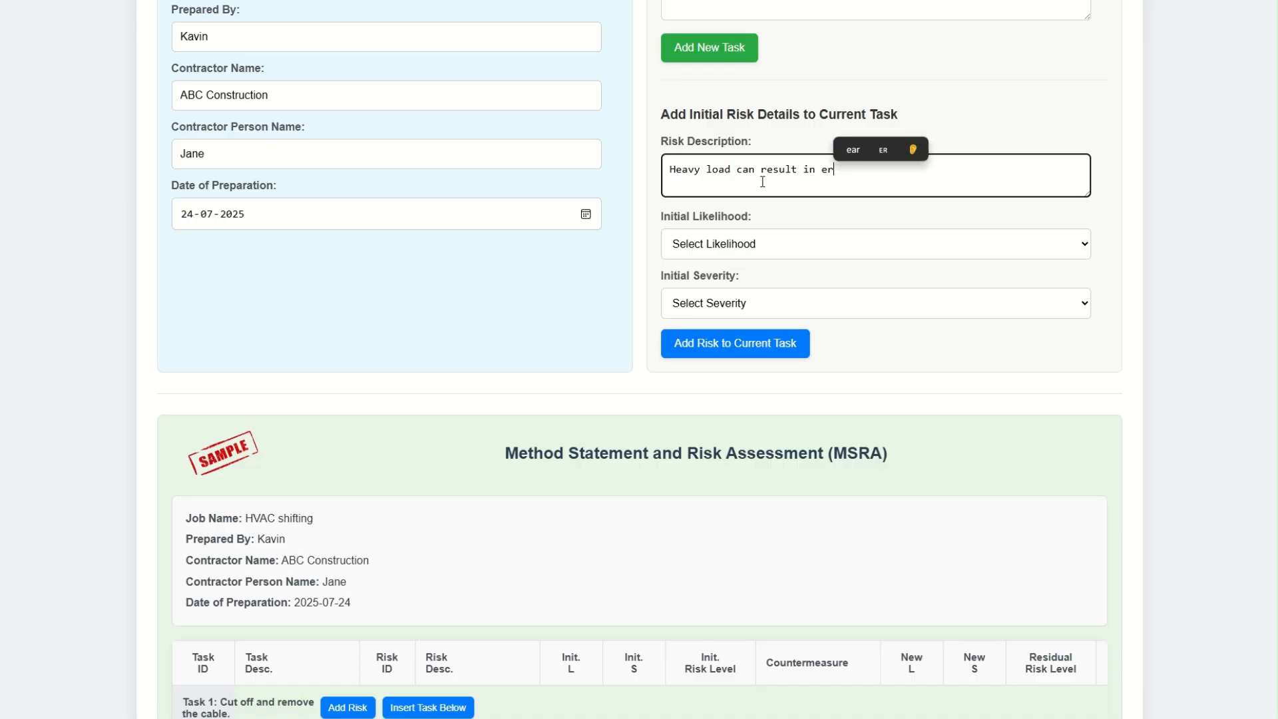
text(goniom)
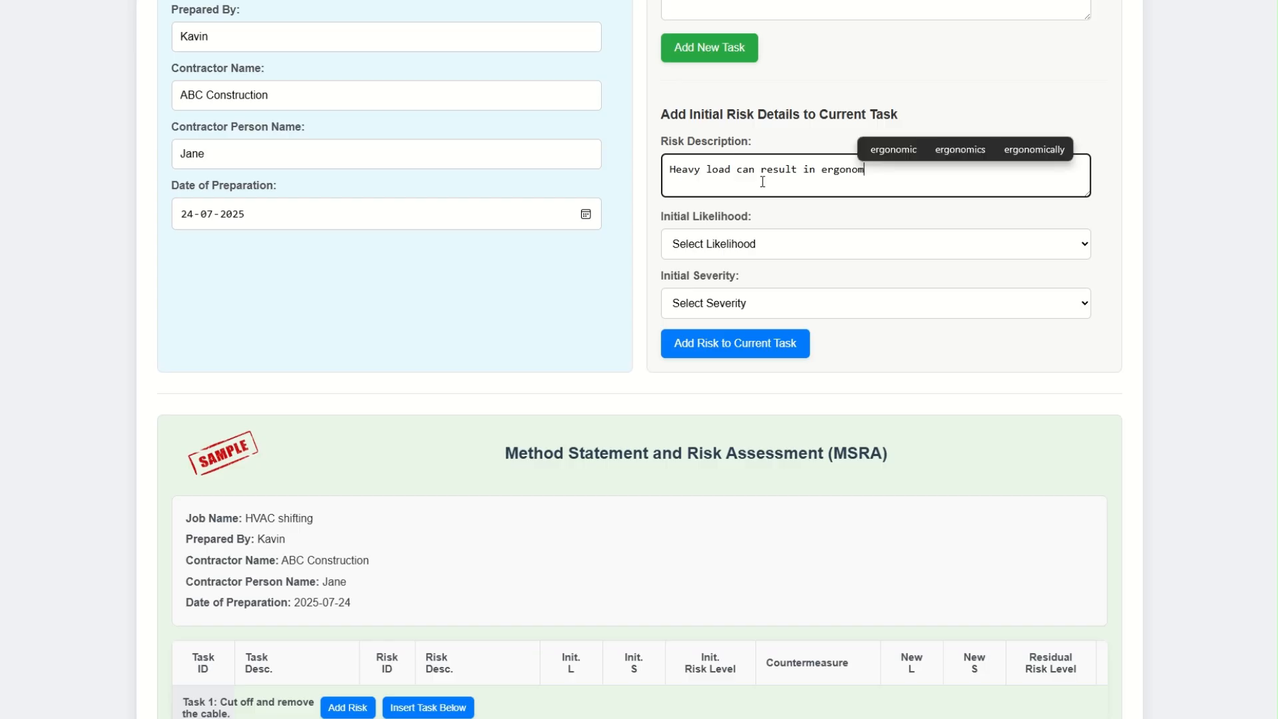
text(ic stra)
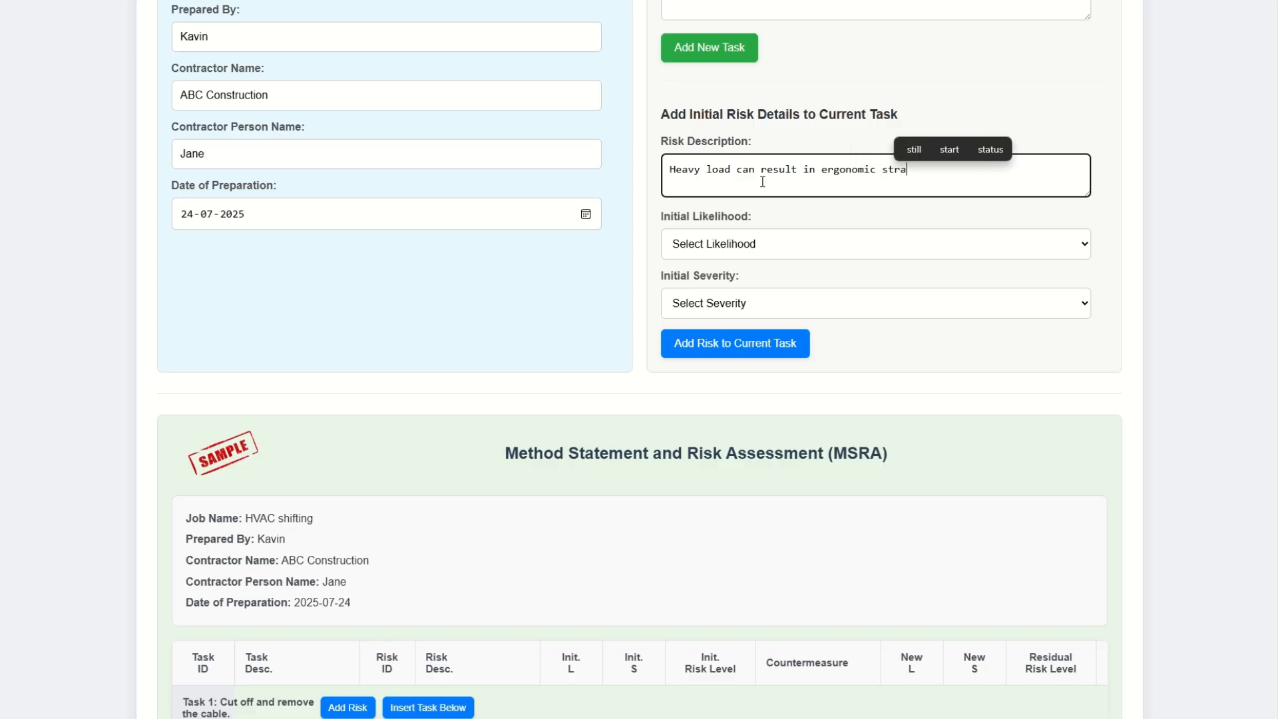
text(in, )
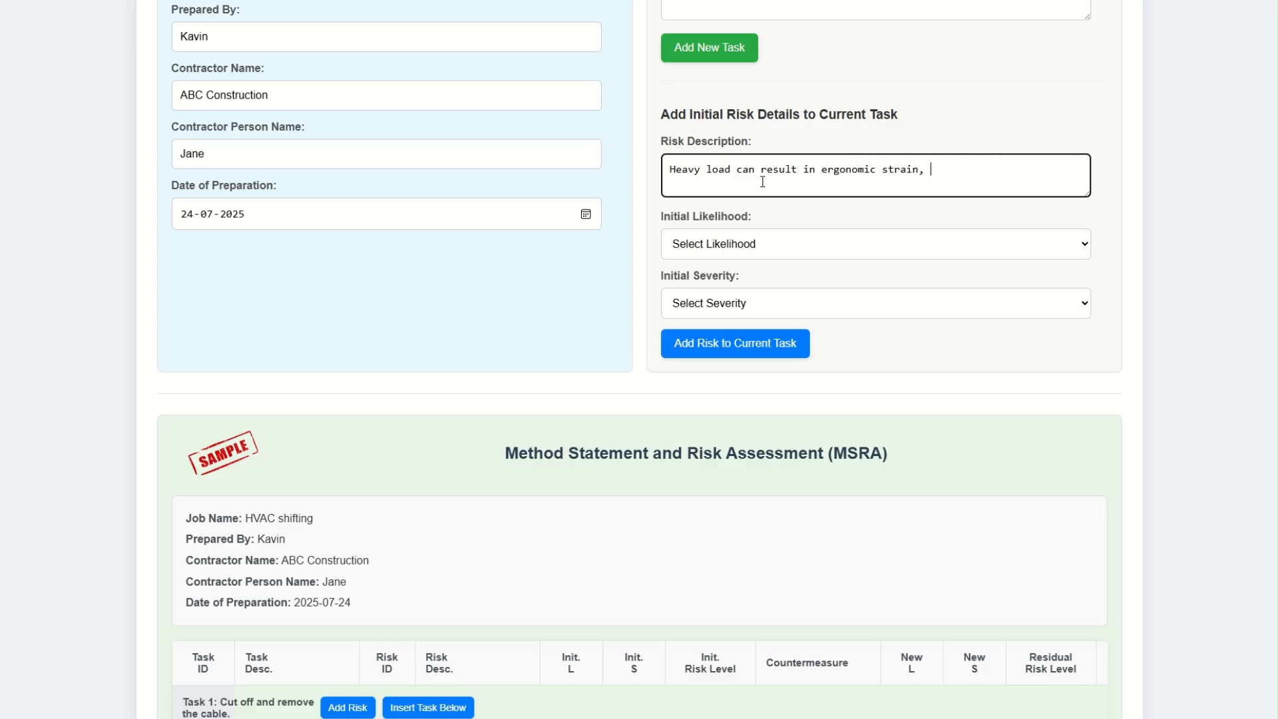
text(if pushed)
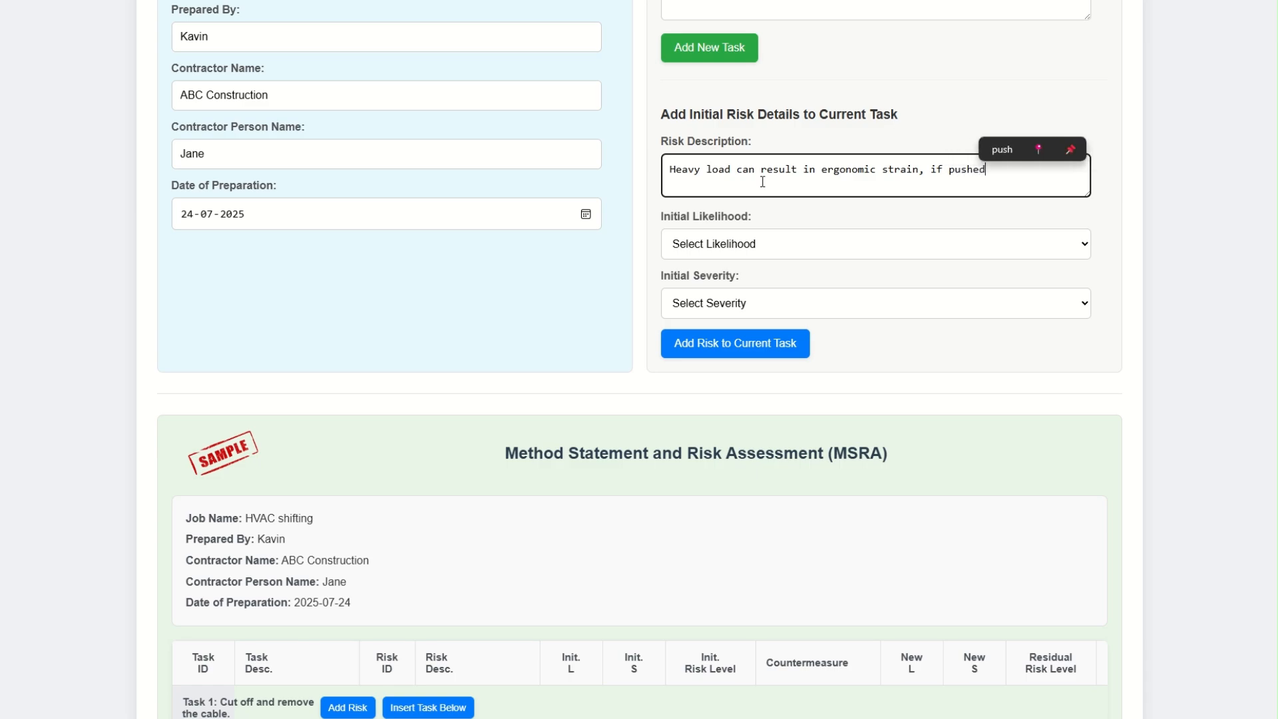
text( manually.)
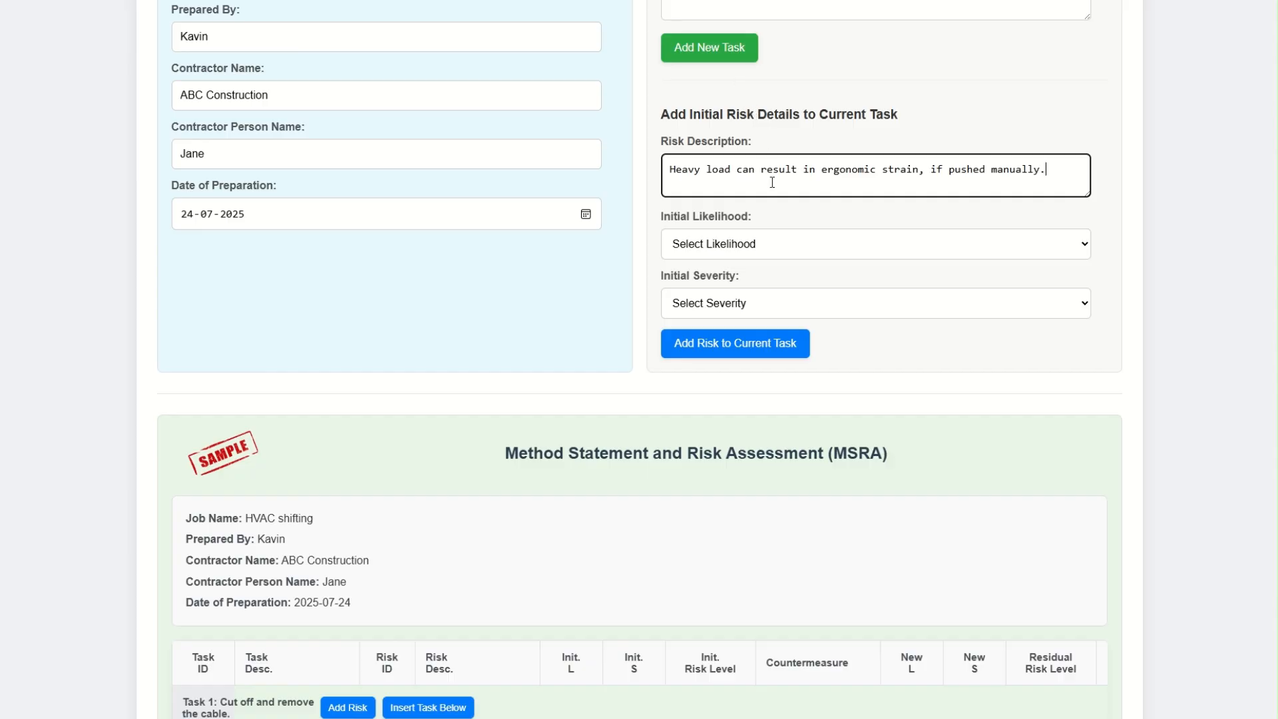
Step: Rate the ergonomic strain risk with initial likelihood B (likely) and initial severity 3 (moderate), and add it to the current task
click(844, 242)
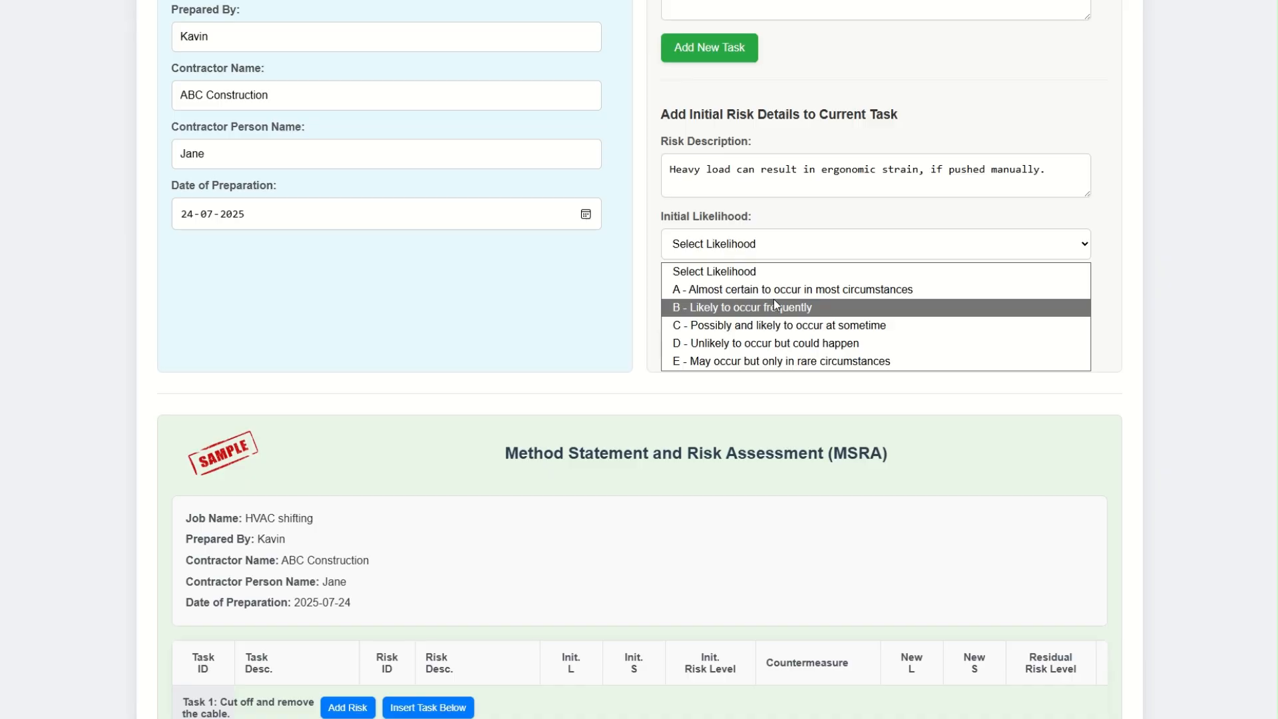
click(840, 311)
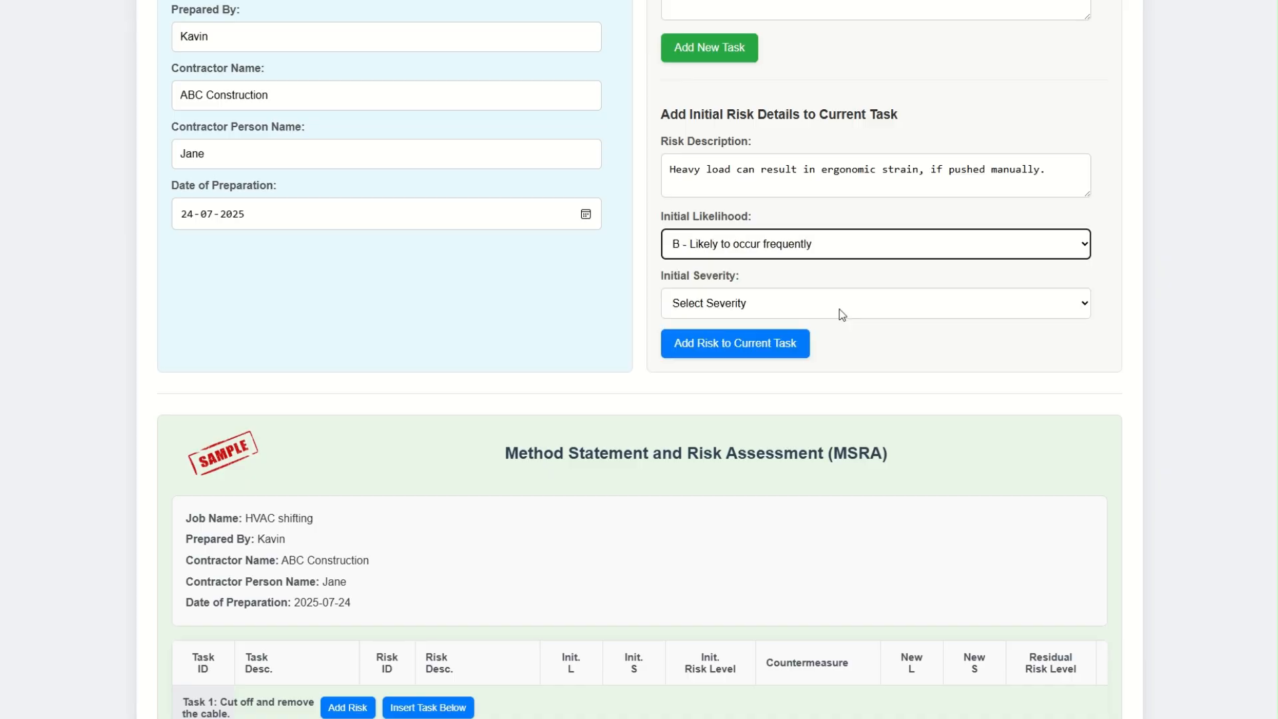
click(790, 299)
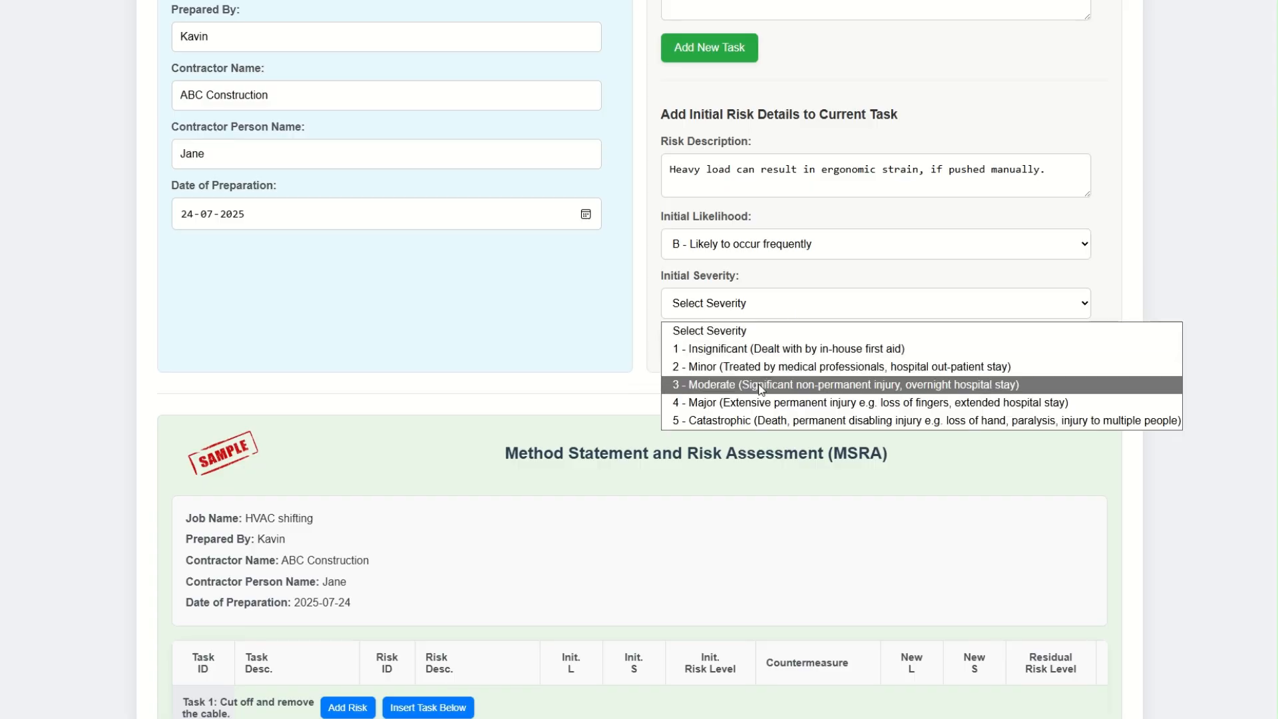
click(803, 389)
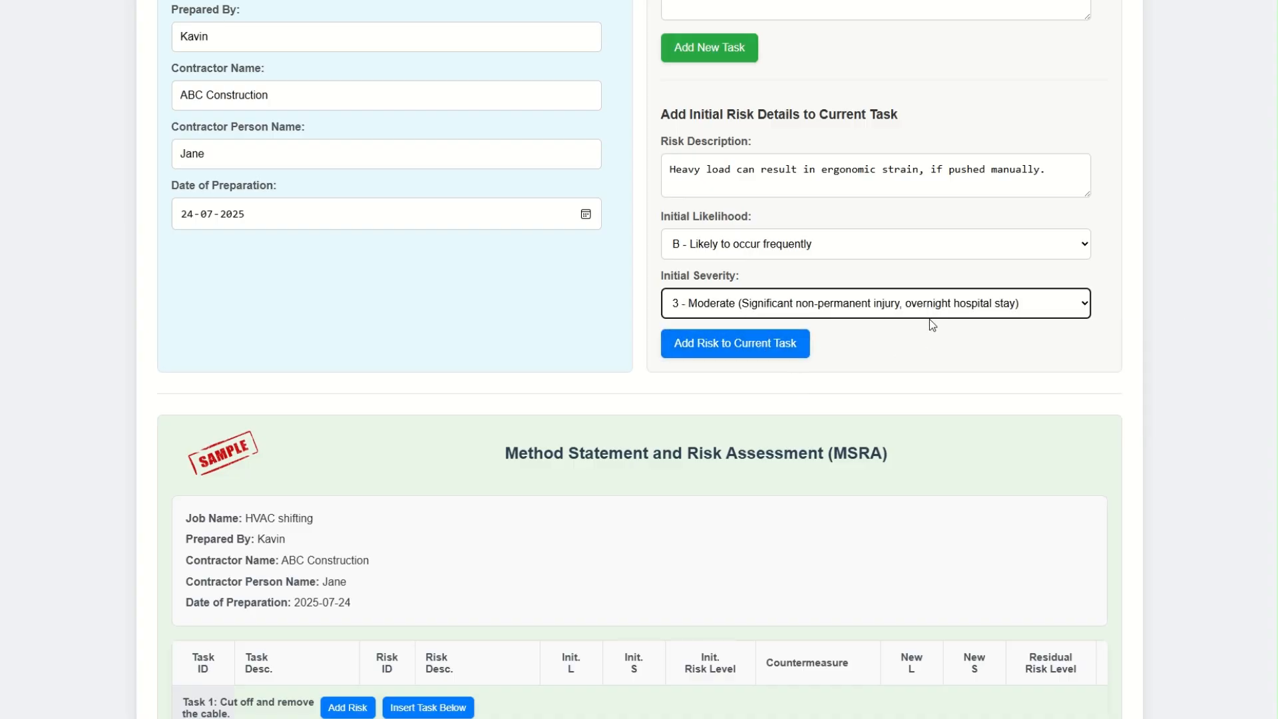
click(796, 306)
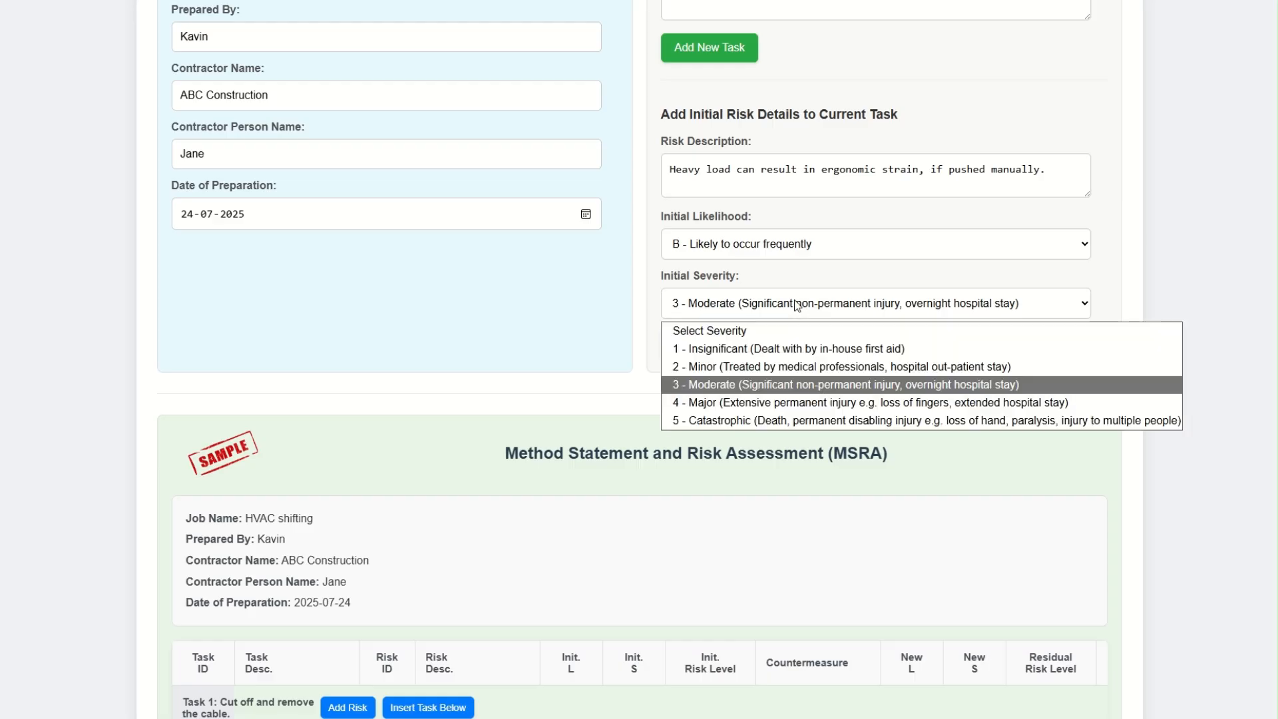
click(797, 305)
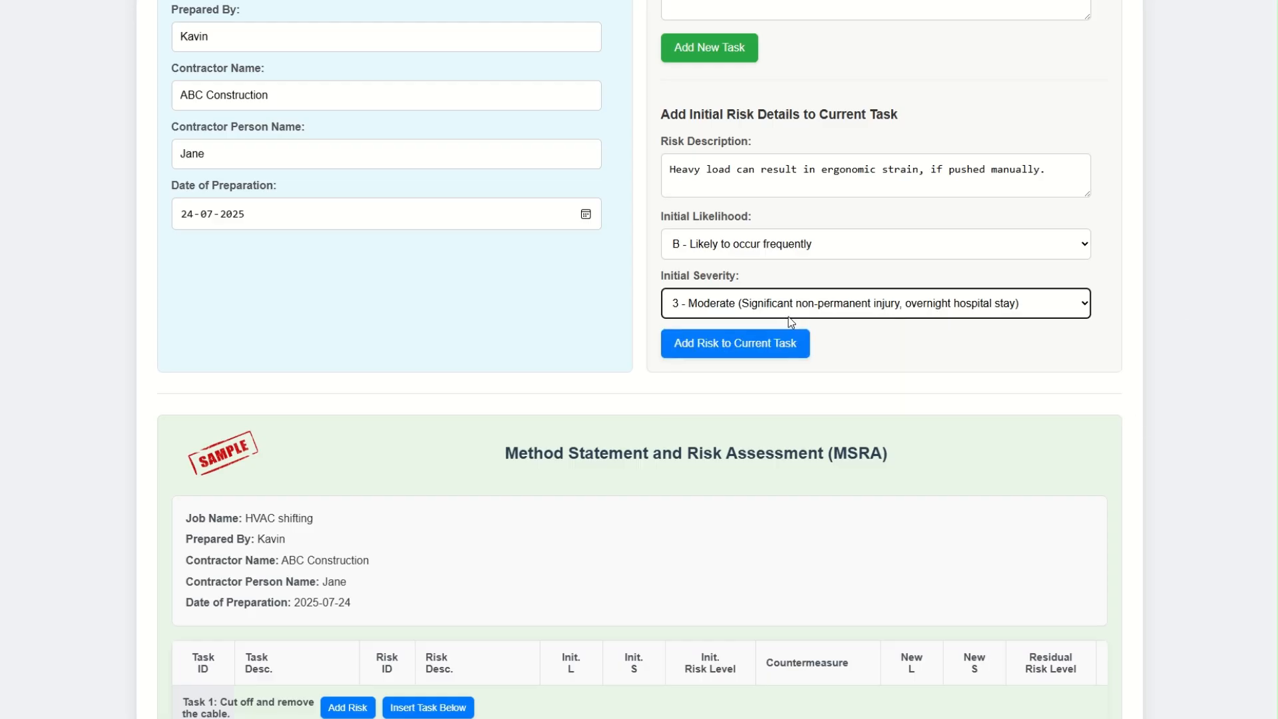
click(758, 355)
Step: Enter a countermeasure for the electrocution risk (Risk ID 1): "Disconnect power and apply LOTO at MCB 6 in LDB 41"
scroll(557, 360, down, 5)
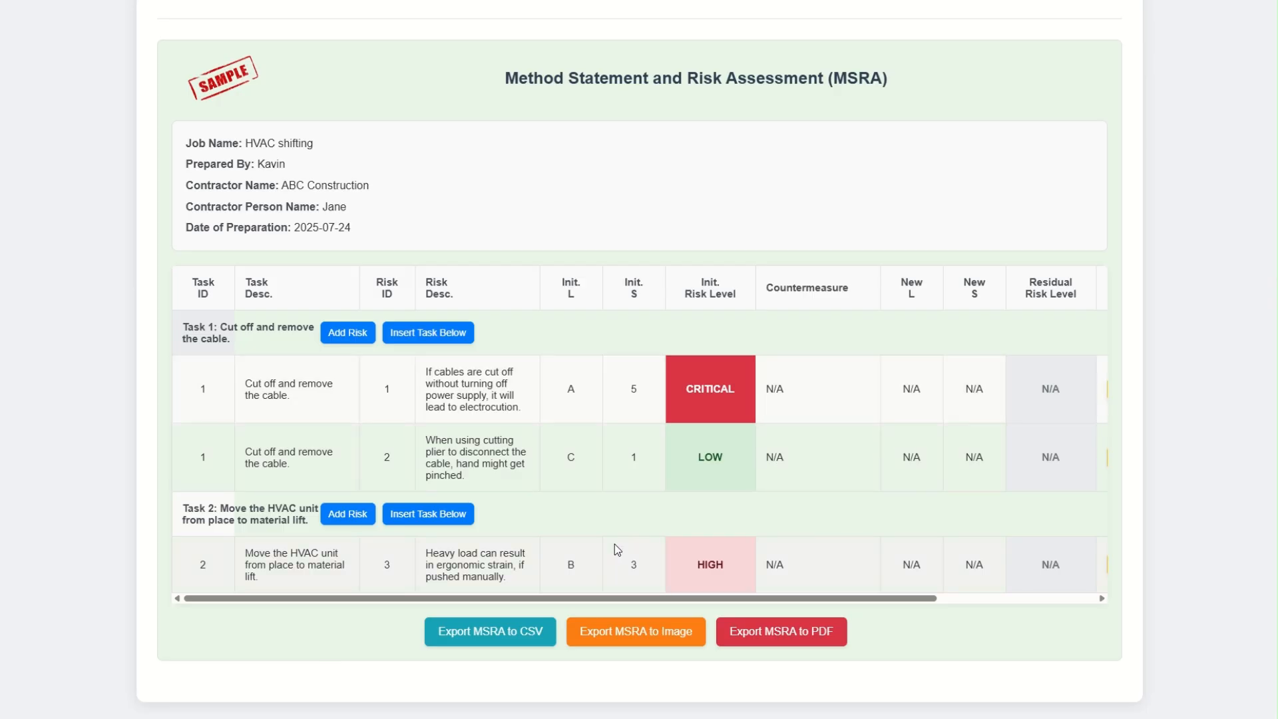
drag(624, 601, 802, 596)
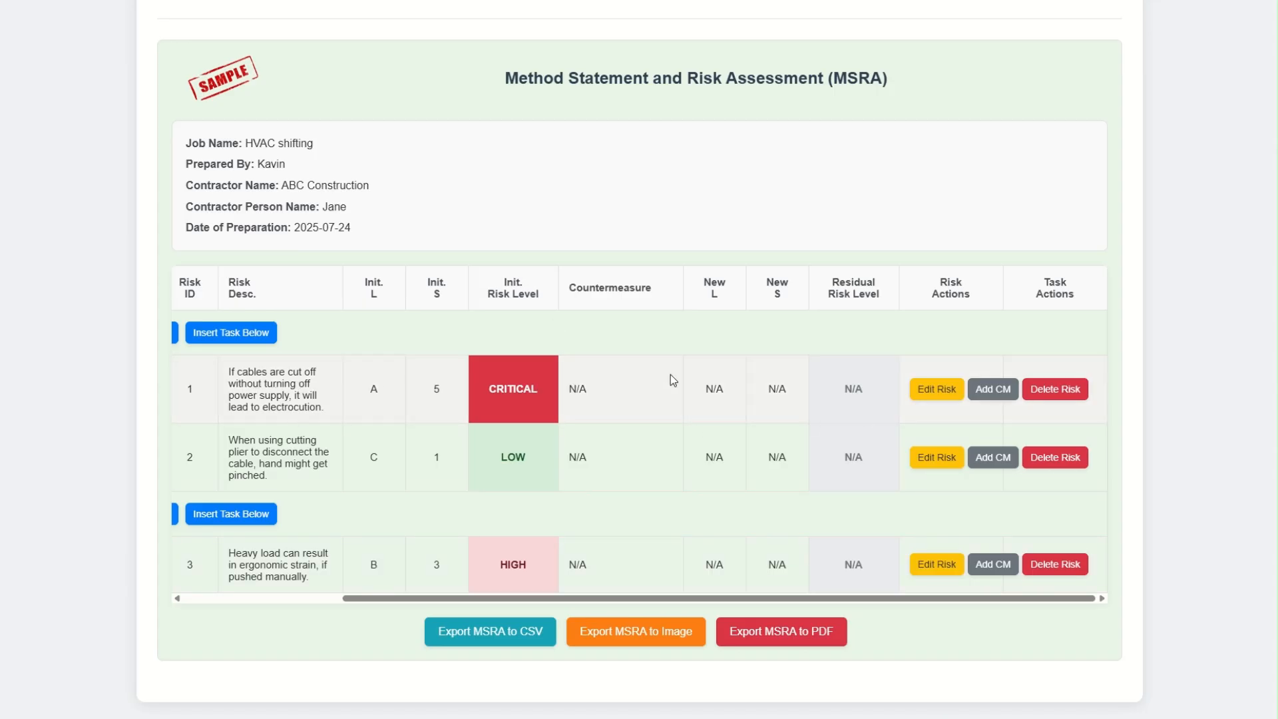
click(993, 388)
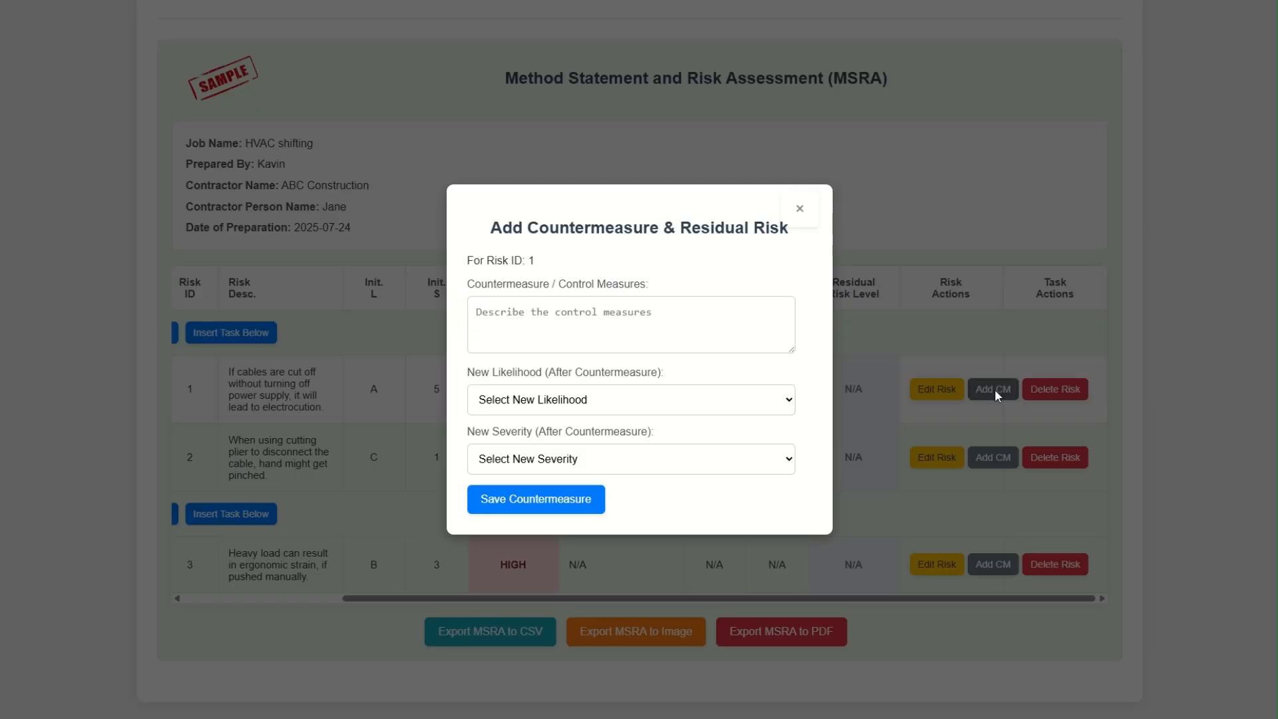
click(649, 327)
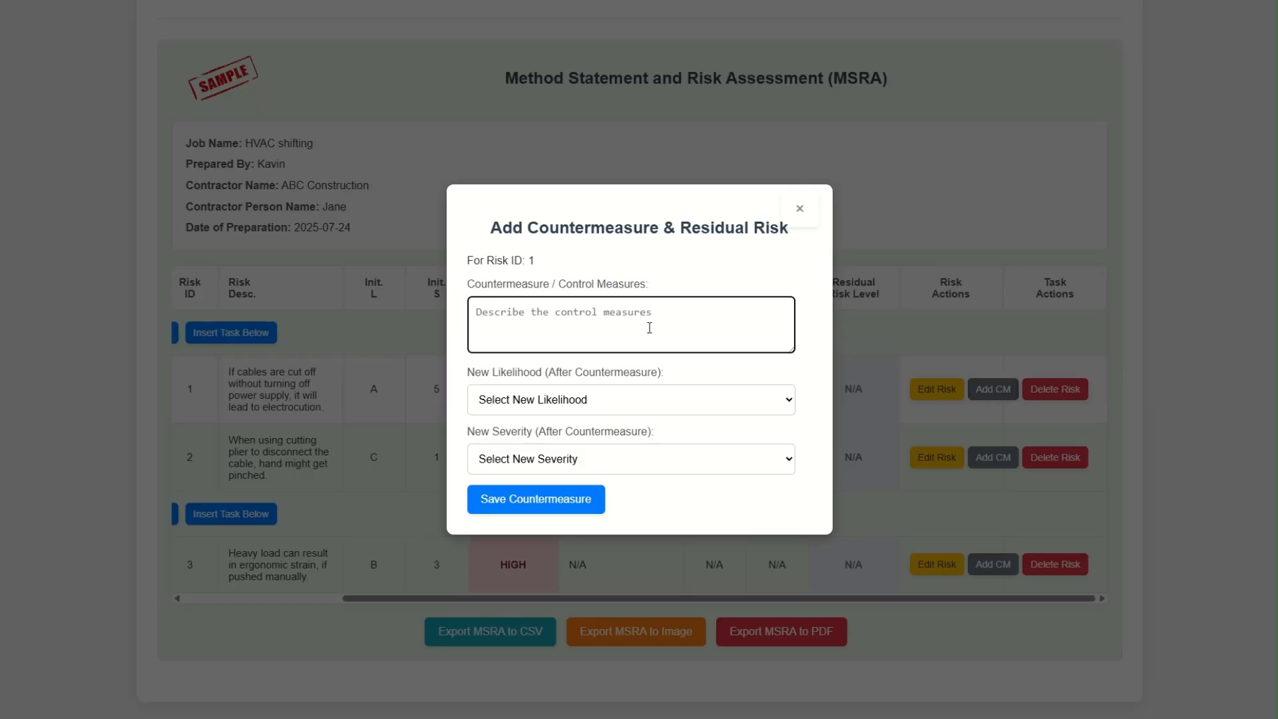
text(Dis)
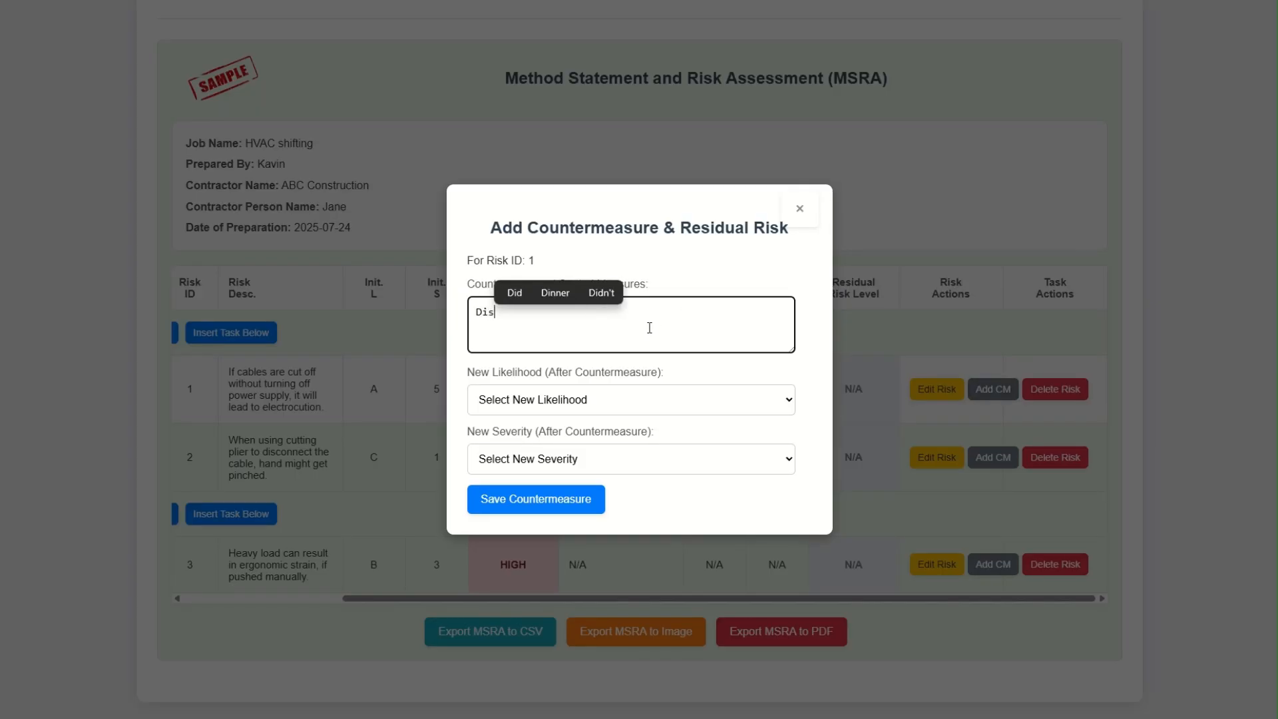
text(connect )
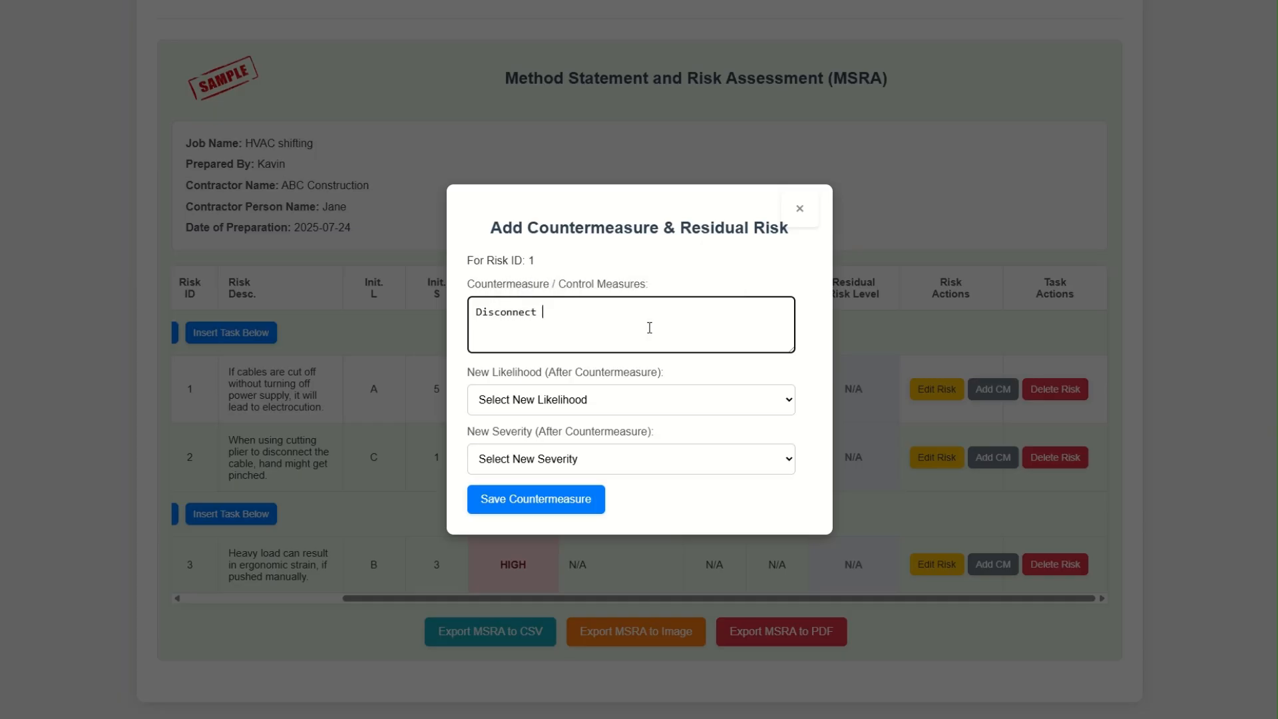
text(power and )
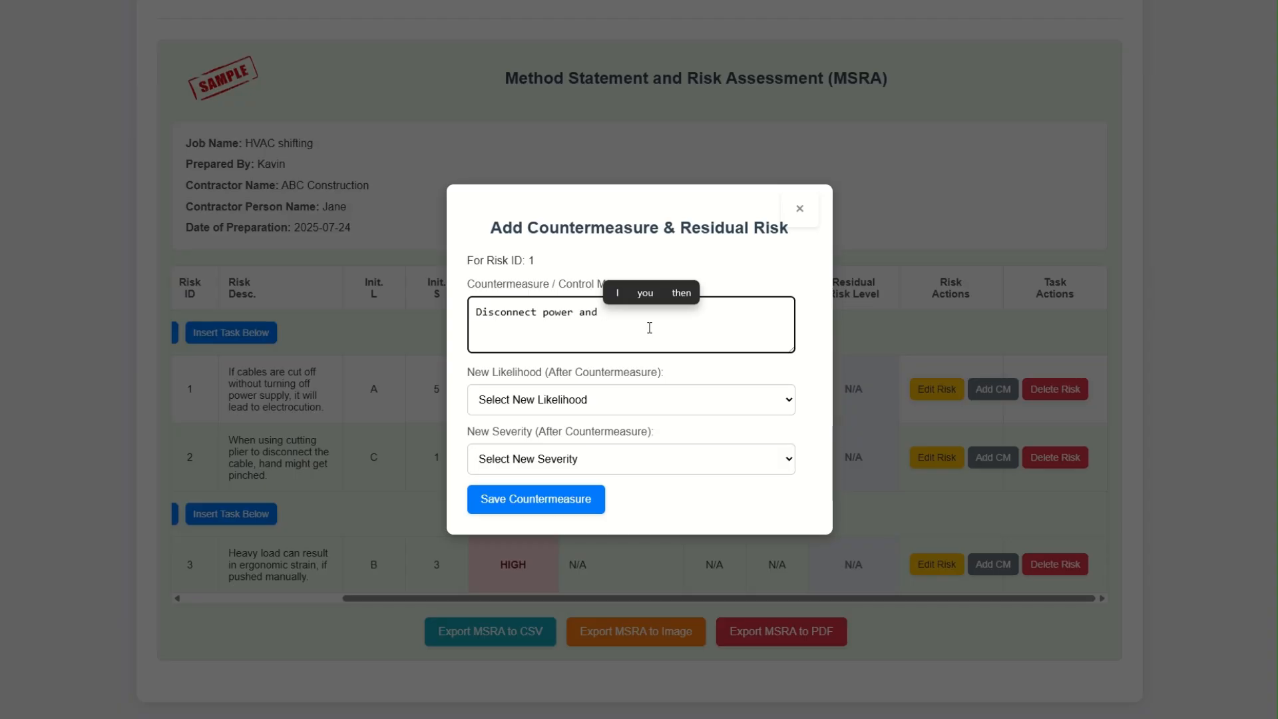
text(apply )
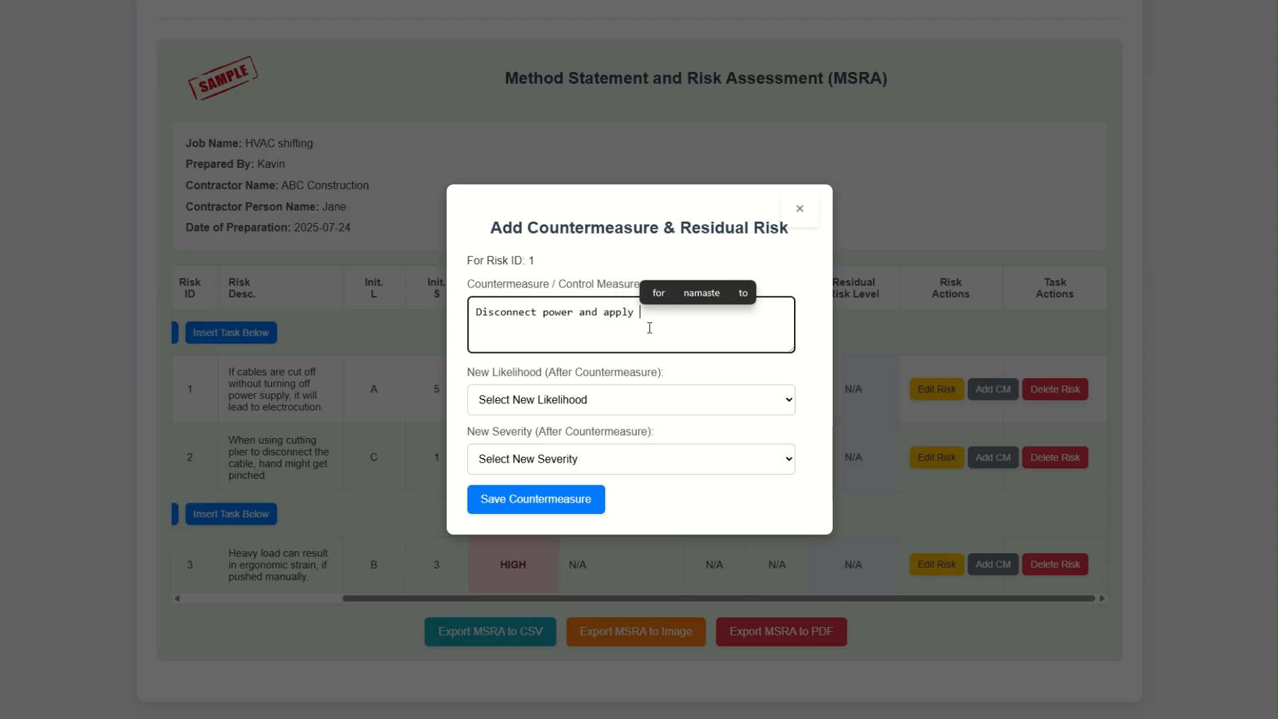
text(loto)
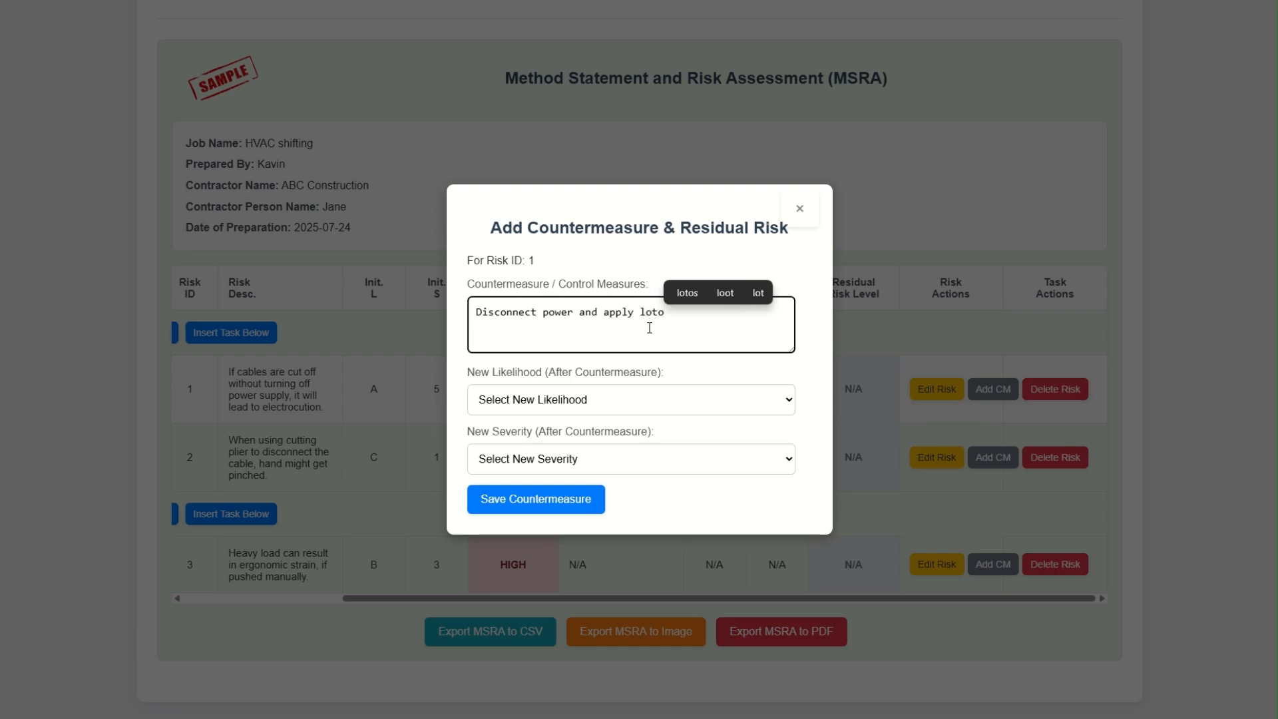
key(ctrl+shift+Left)
text(LO)
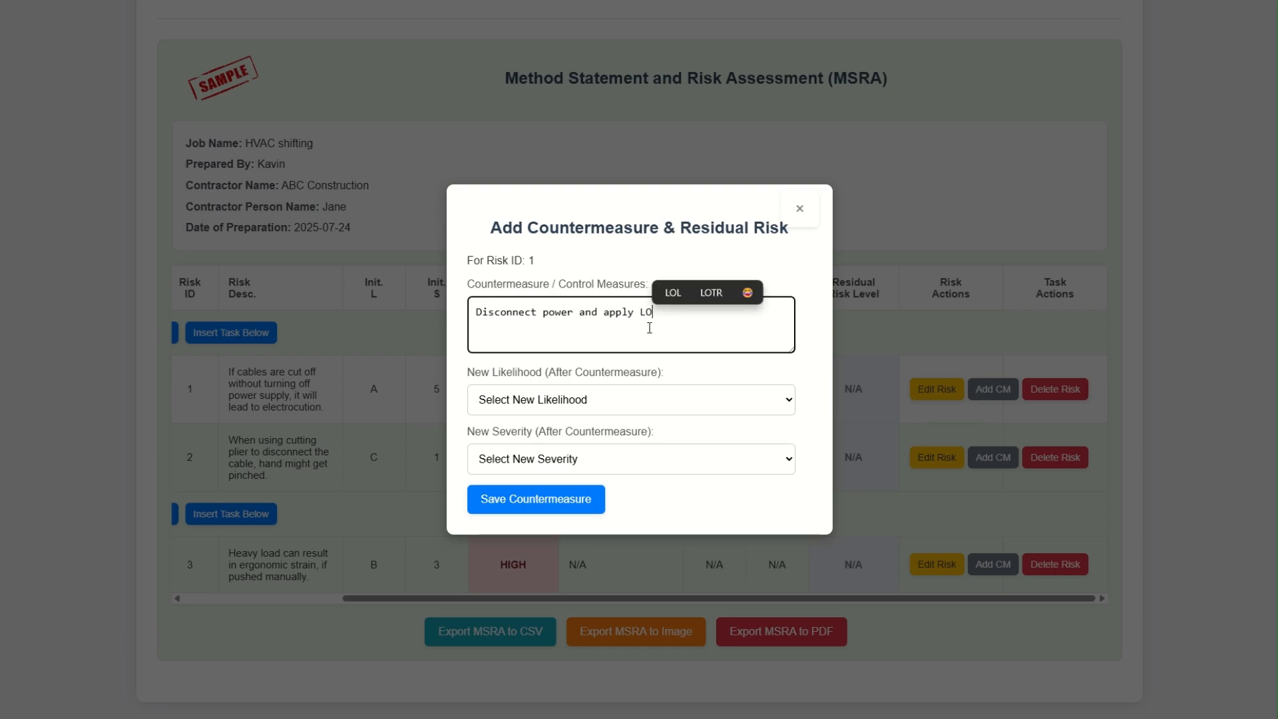
text(TO )
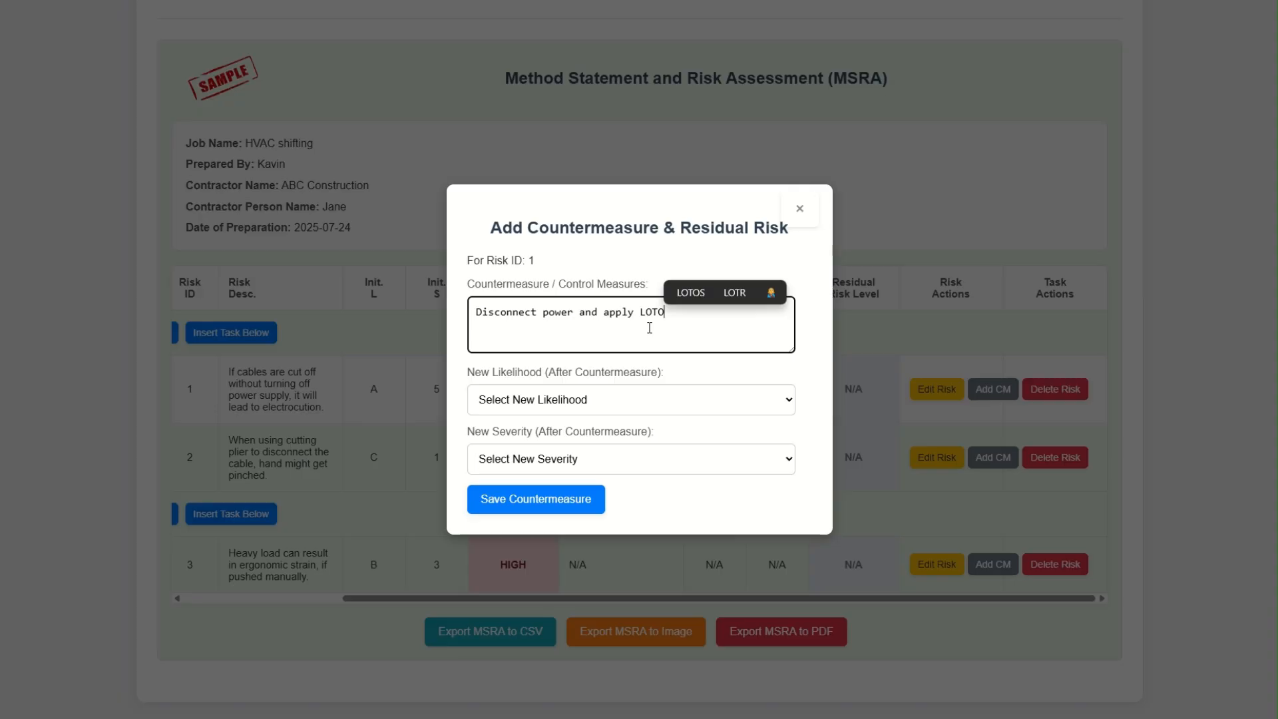
text(a)
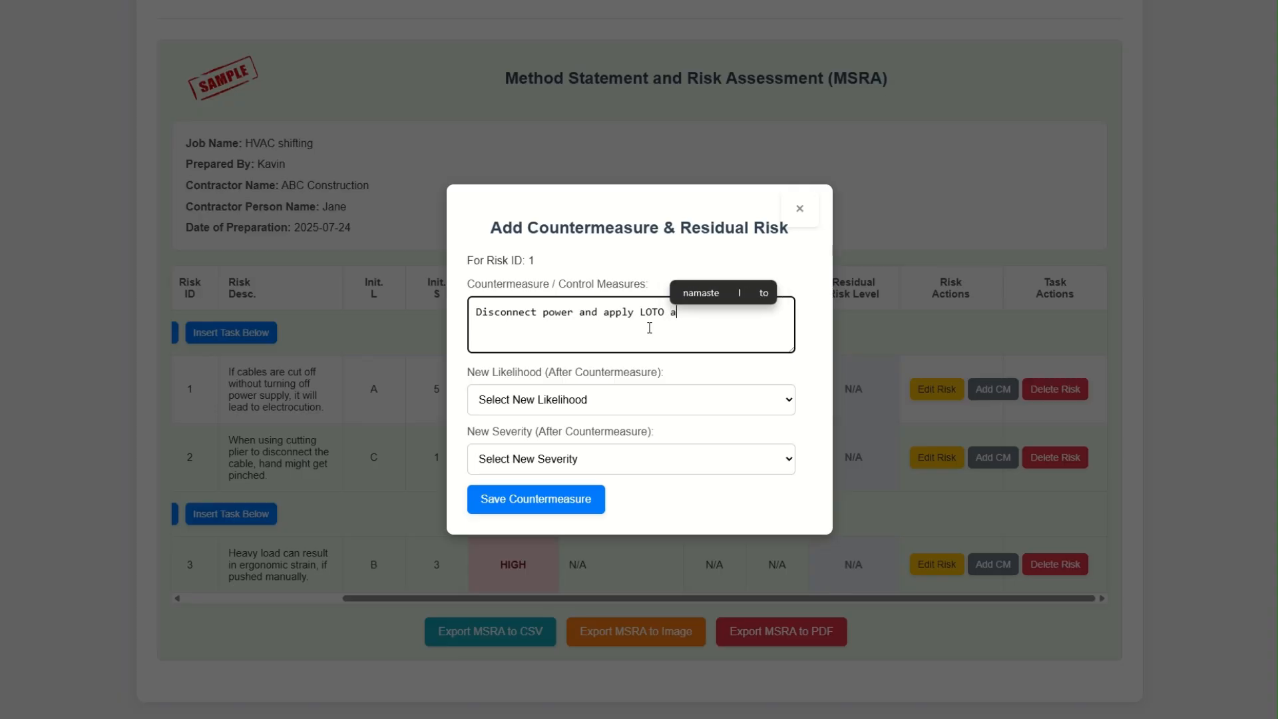
text(t MCB)
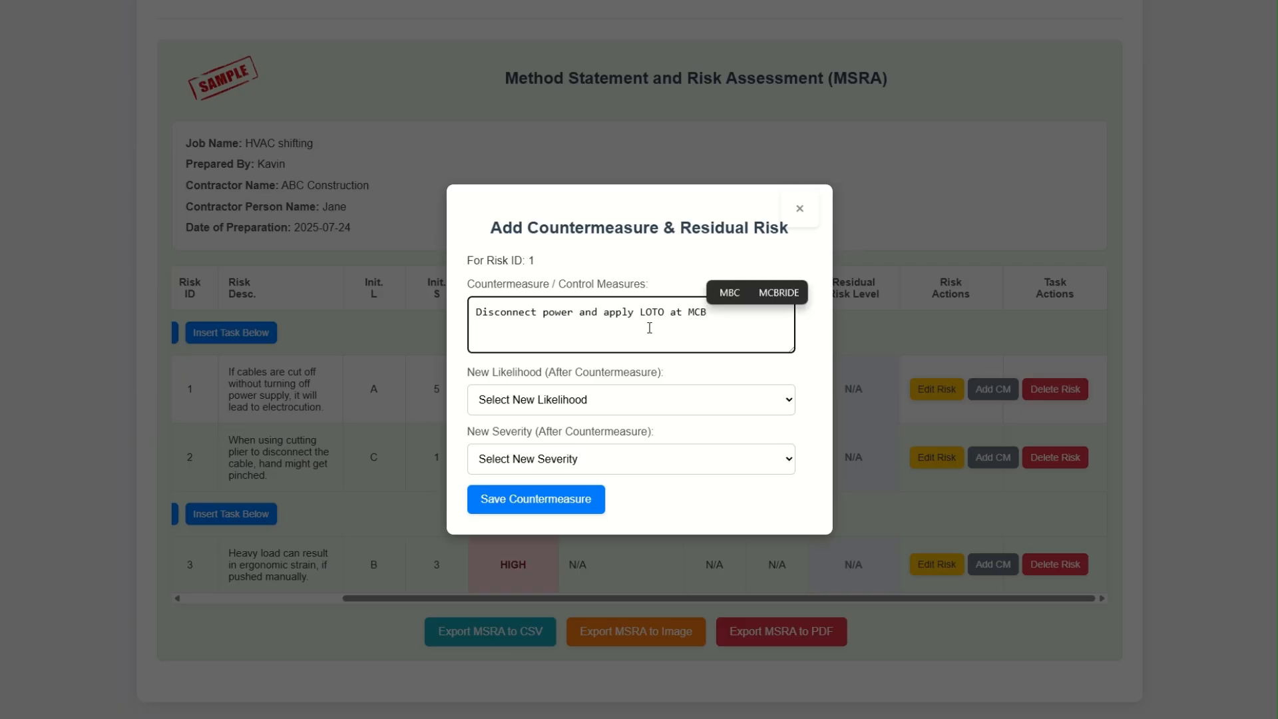
text(6 )
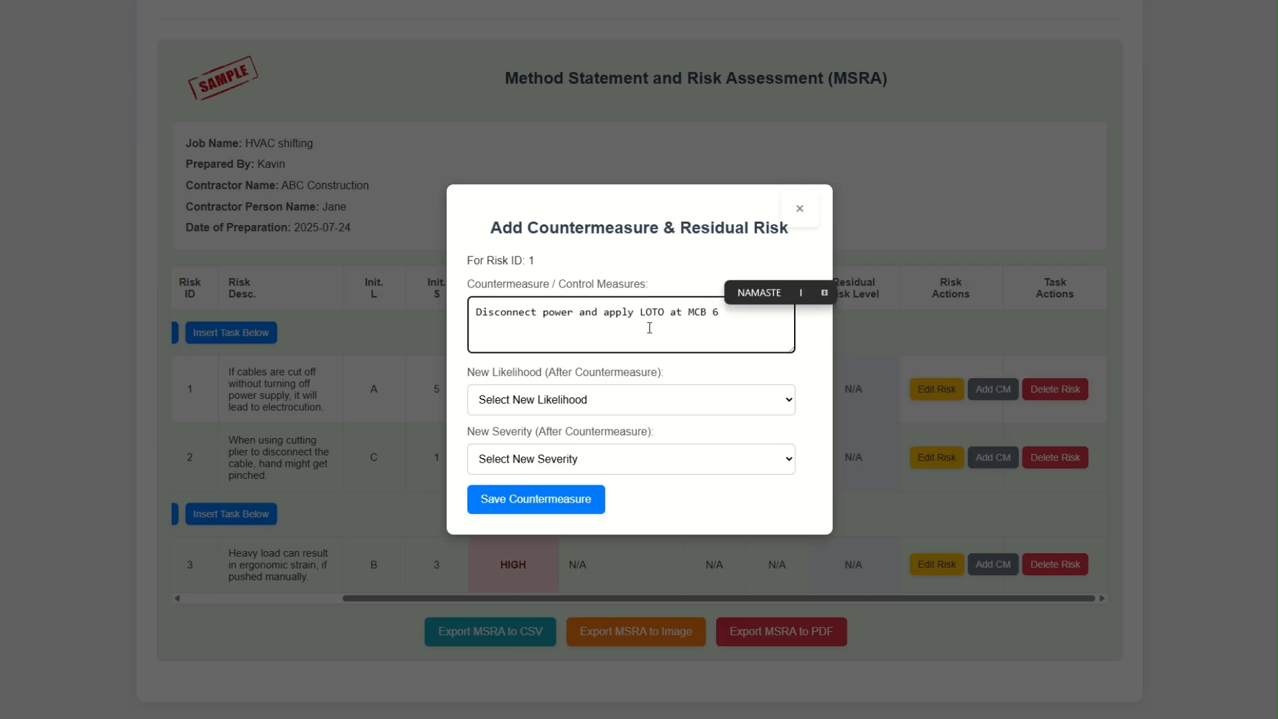
text(in LD)
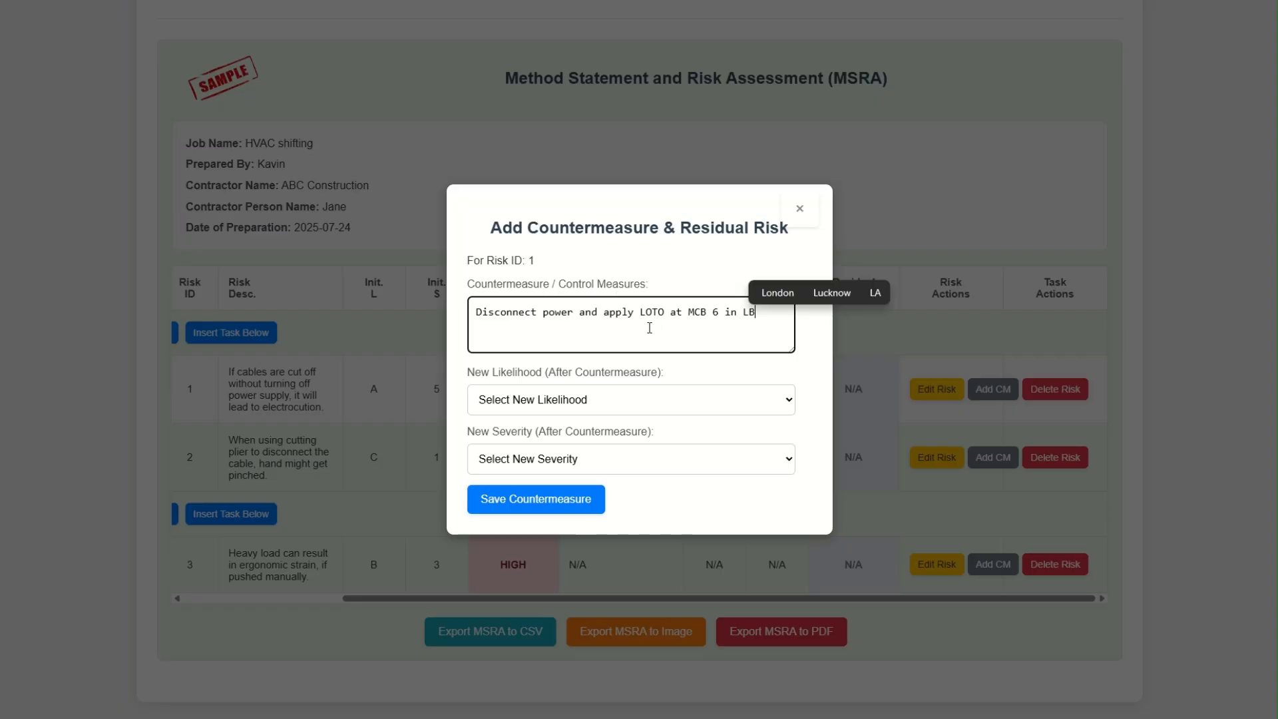
text(B)
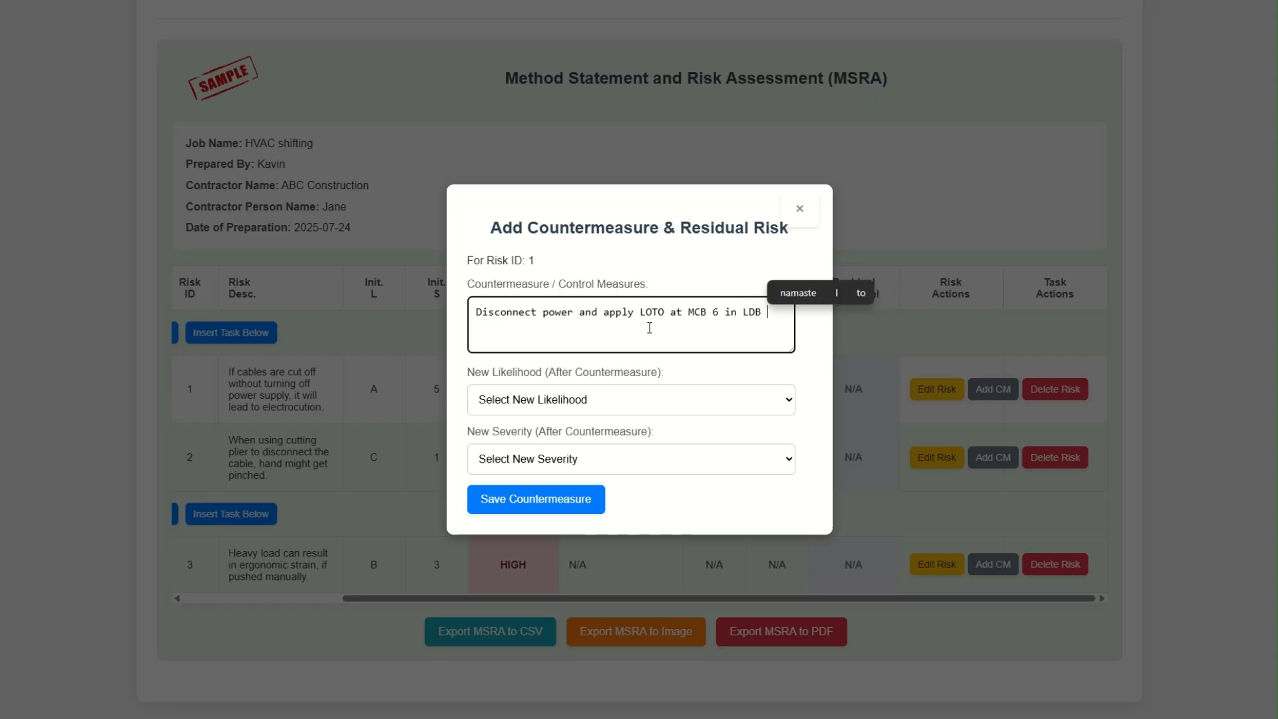
text( 41)
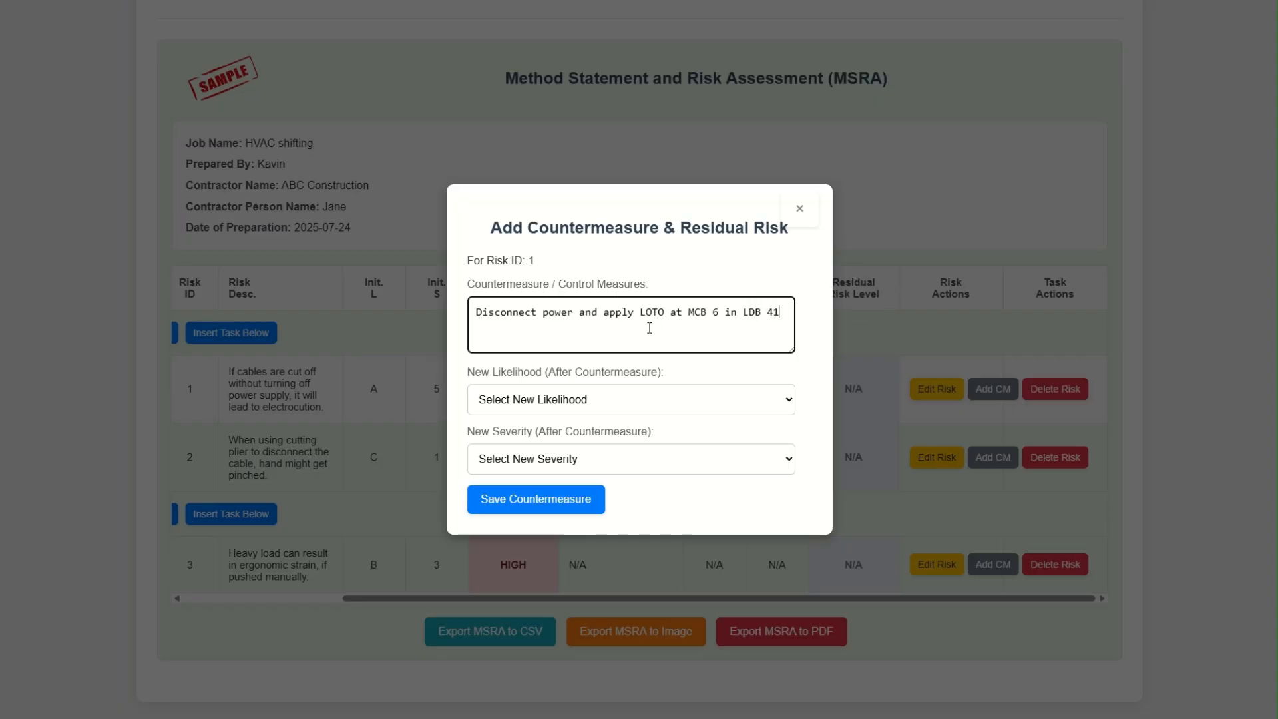
Step: Set the electrocution risk's new likelihood to E (rare circumstances) and new severity to 5 (catastrophic), and save the countermeasure
click(562, 401)
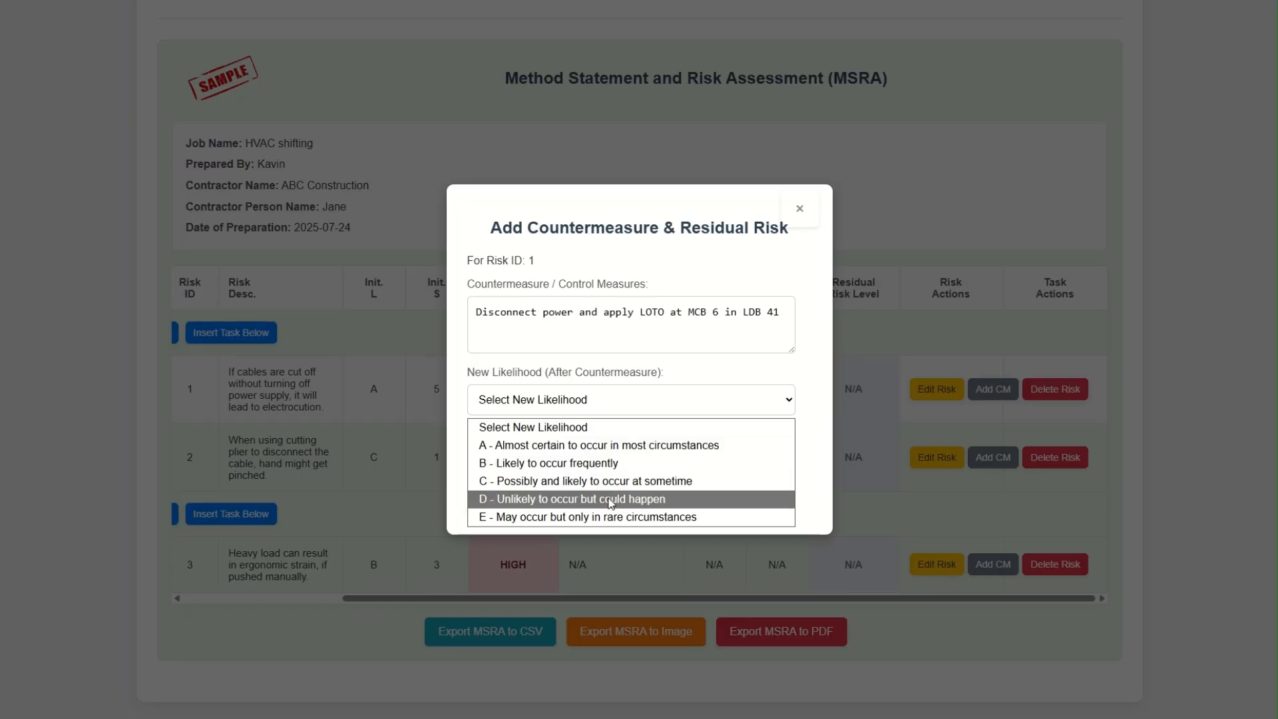
click(615, 518)
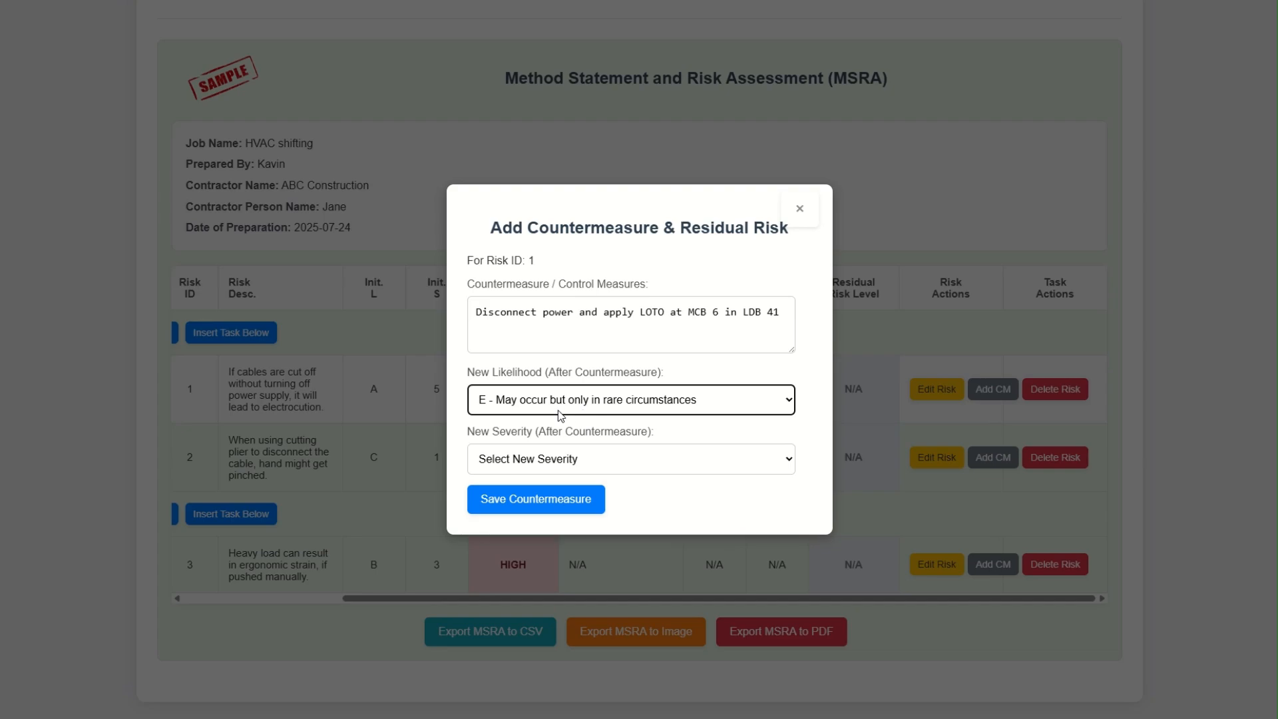
click(613, 469)
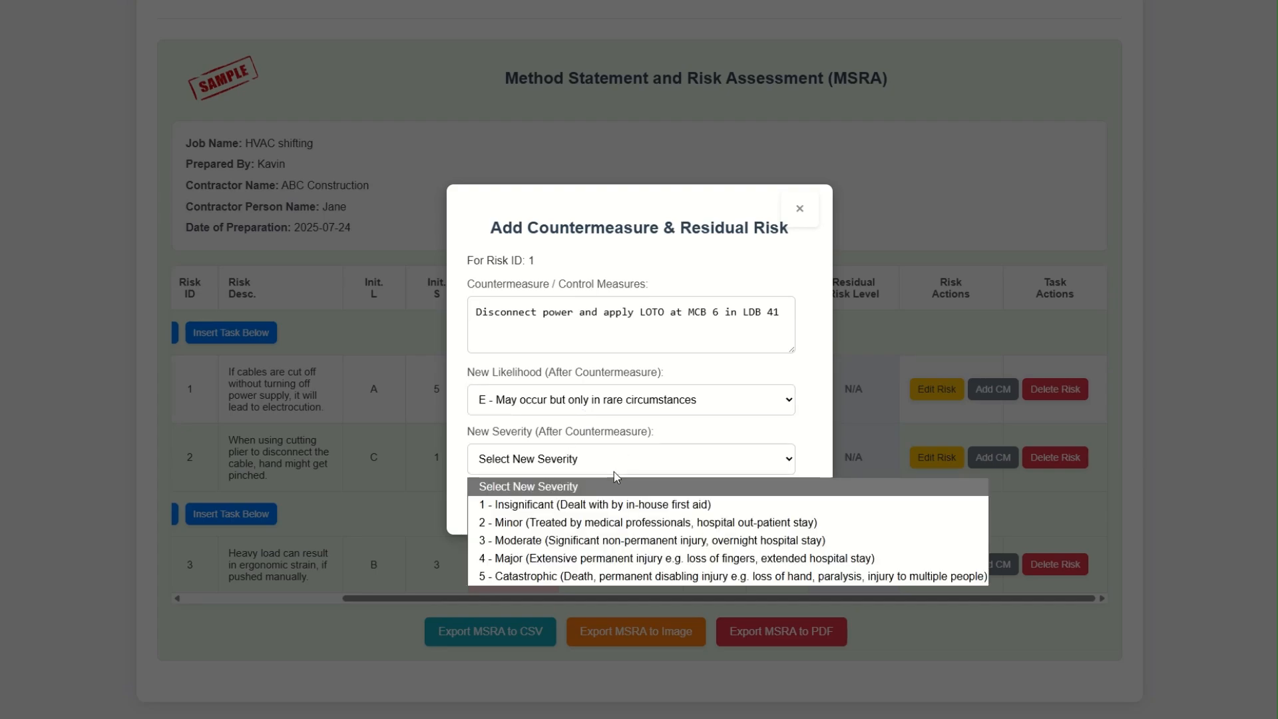
click(615, 577)
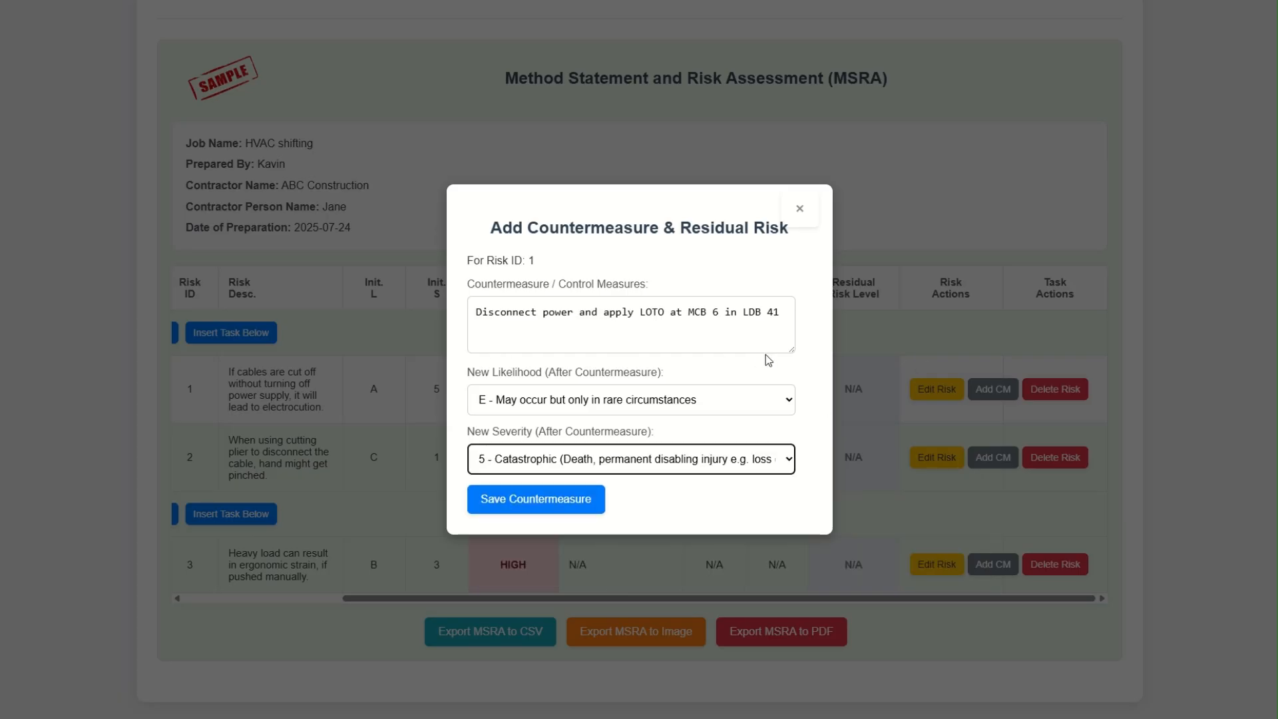
click(571, 500)
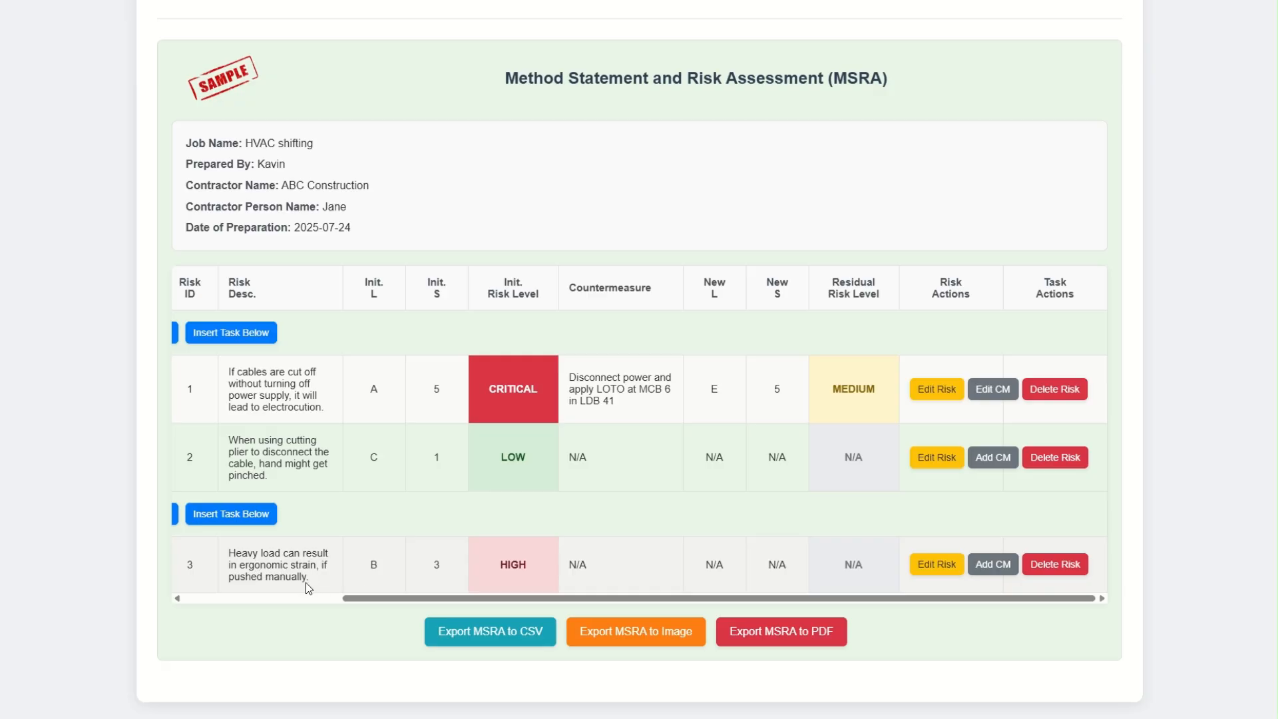
Step: Enter a countermeasure for the heavy load risk (Risk ID 3): "Use a pallet truck to move the material."
click(994, 563)
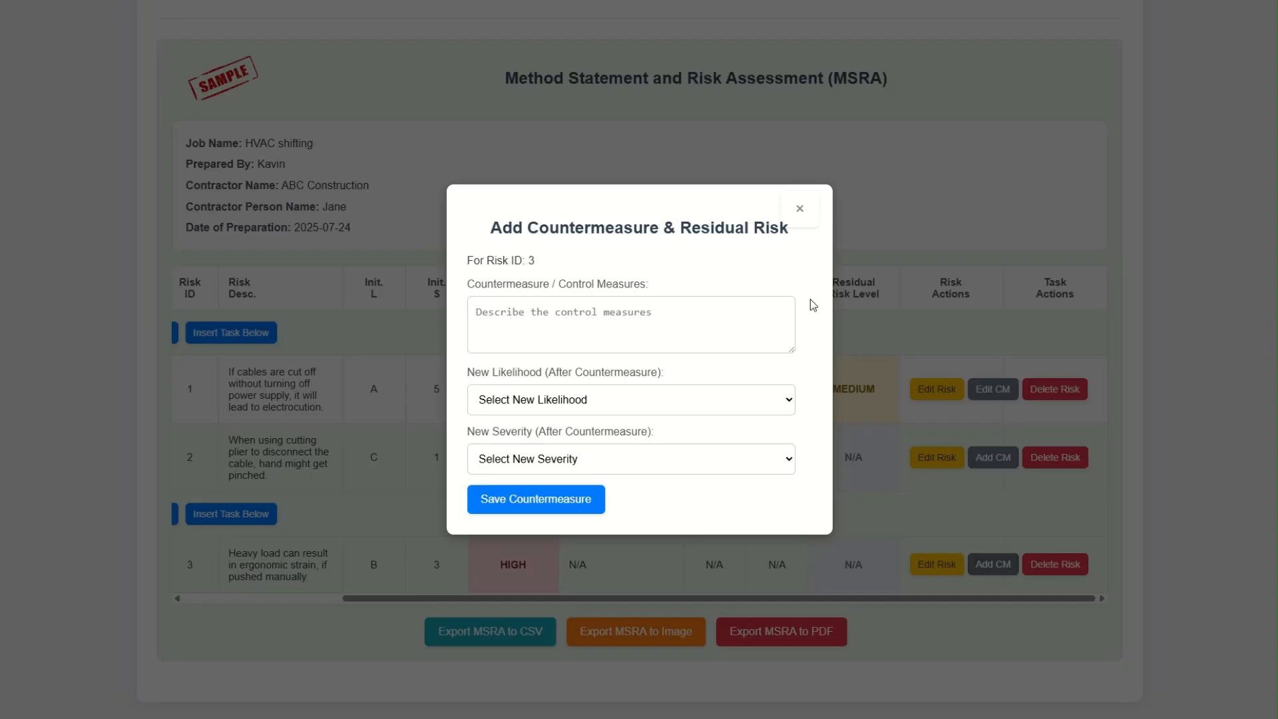
click(609, 327)
text(Use a)
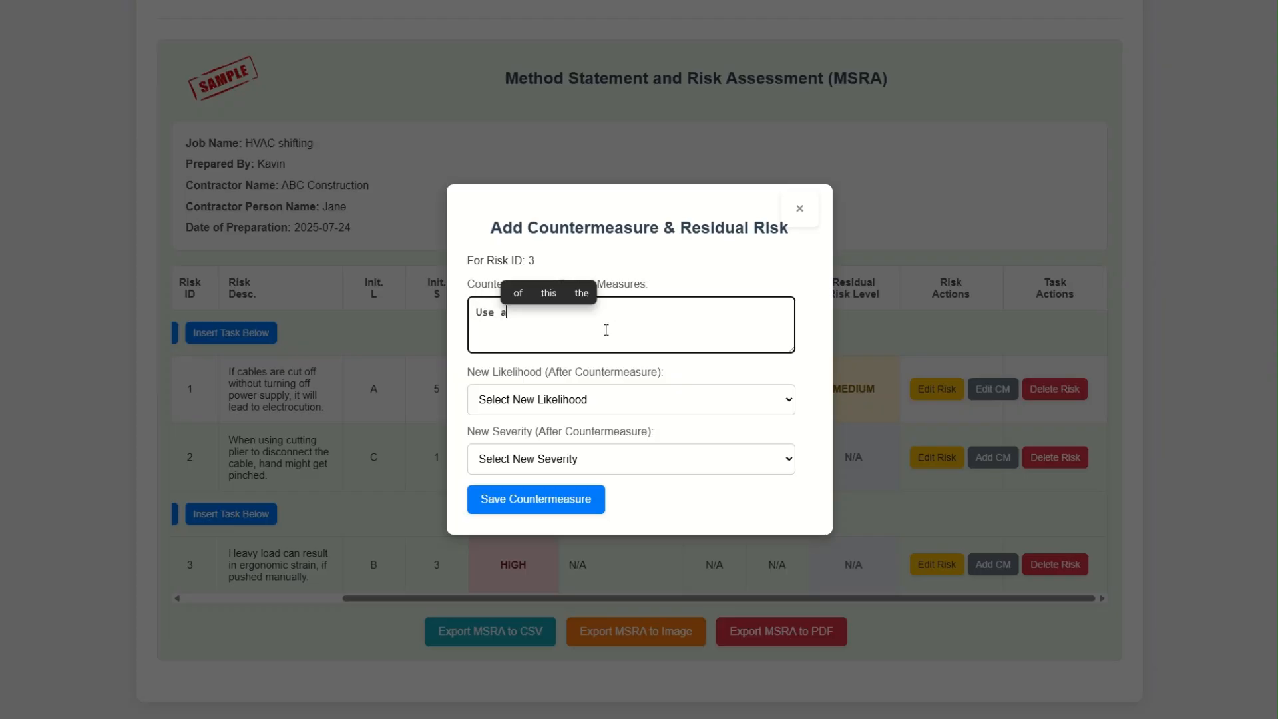
text( palle)
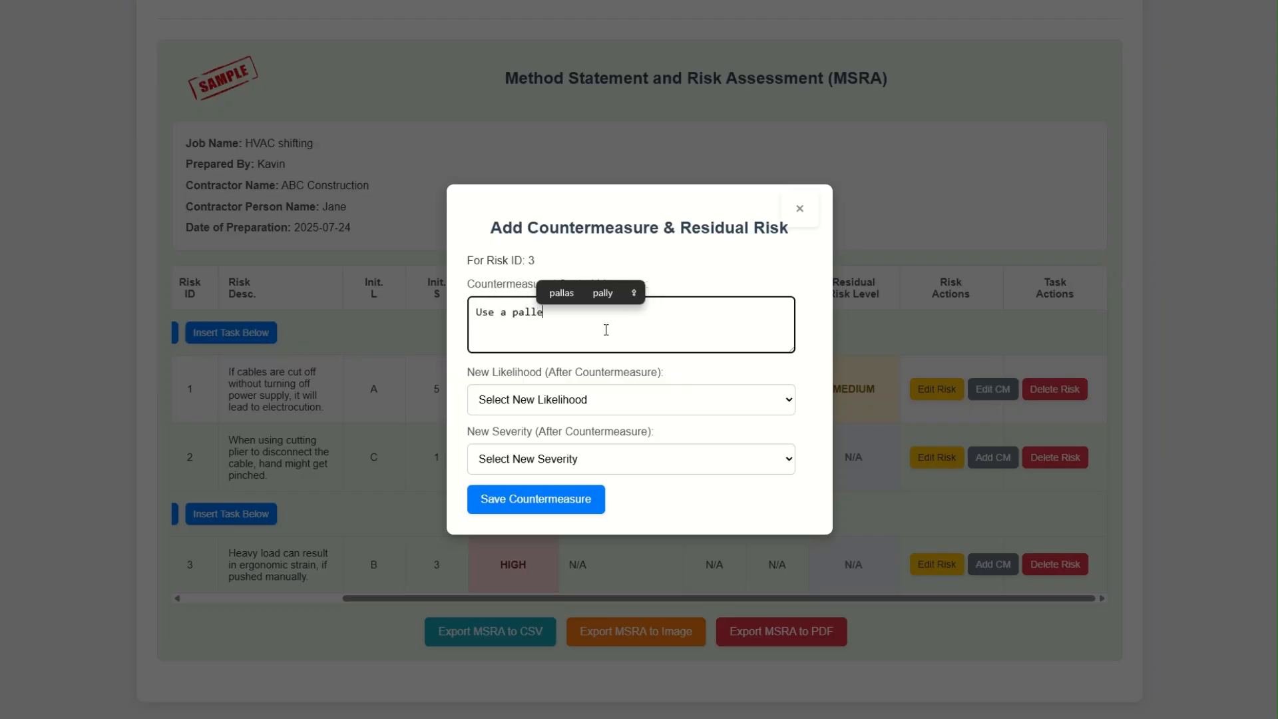
text(t truc)
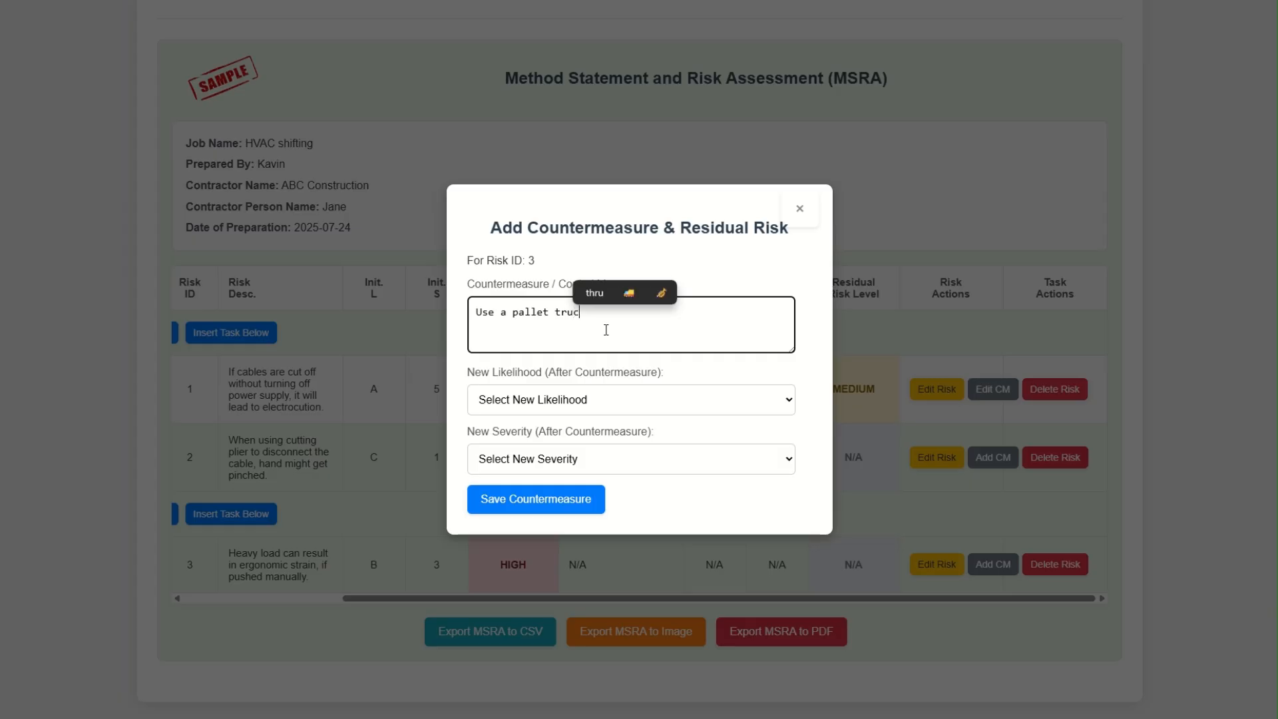
text(k to )
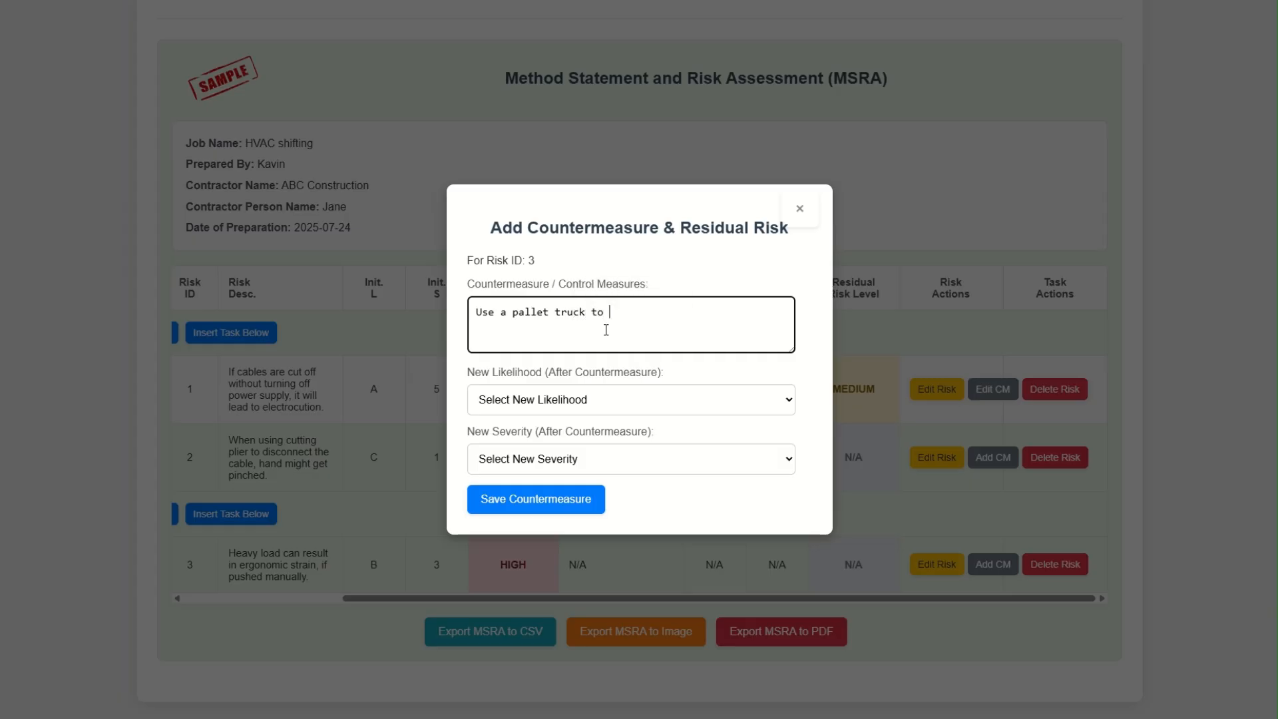
text(move th)
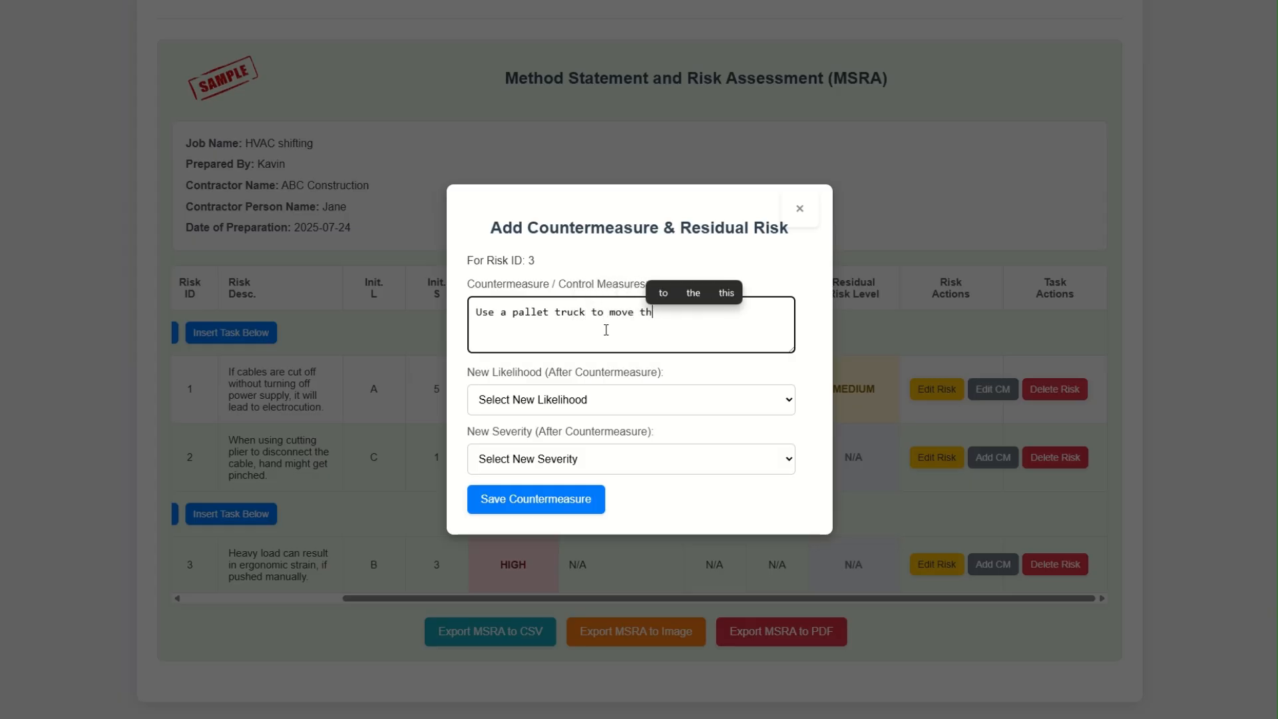
text(e material.)
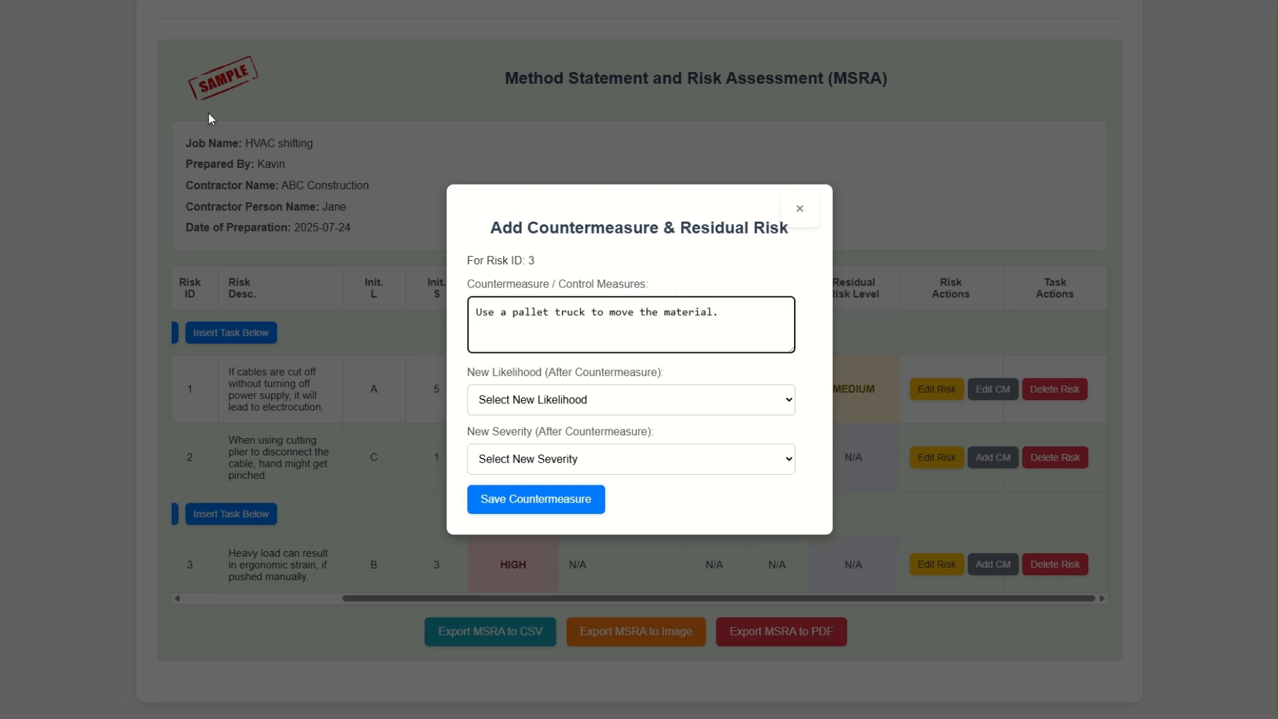
Step: Set the heavy load risk's new likelihood to D (unlikely) and new severity to 2 (minor), and save the countermeasure
click(515, 404)
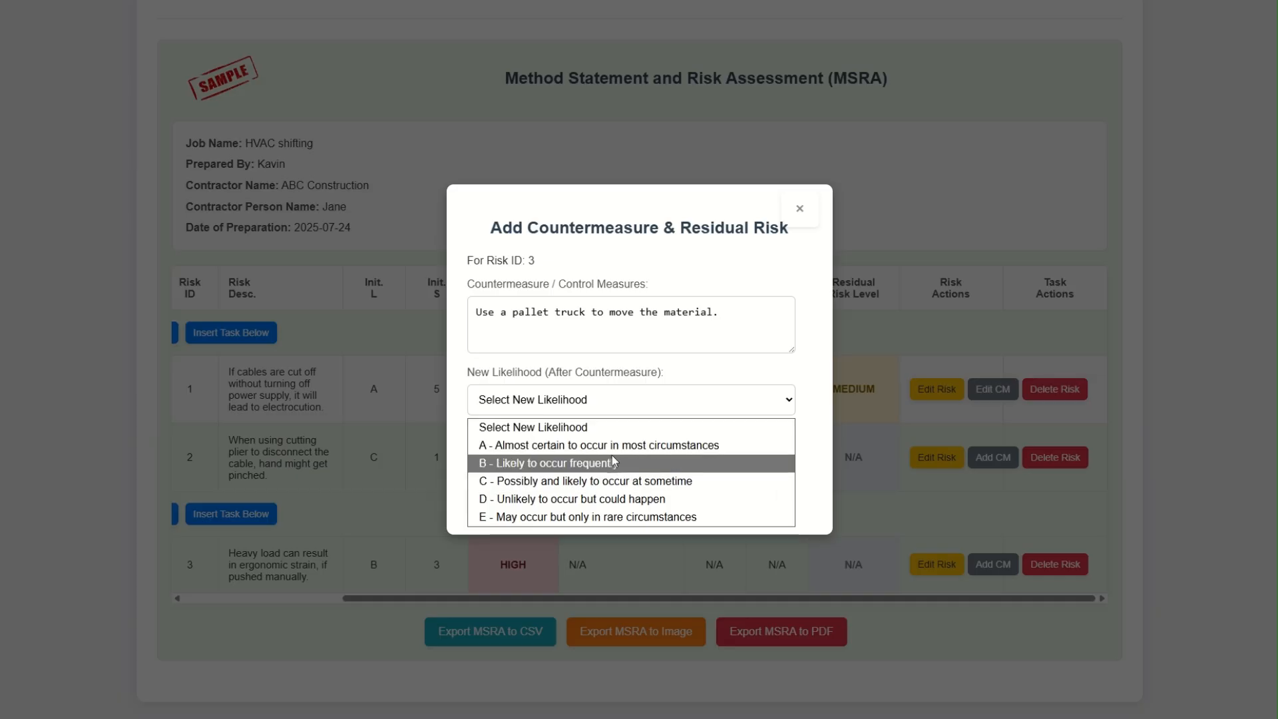
click(637, 499)
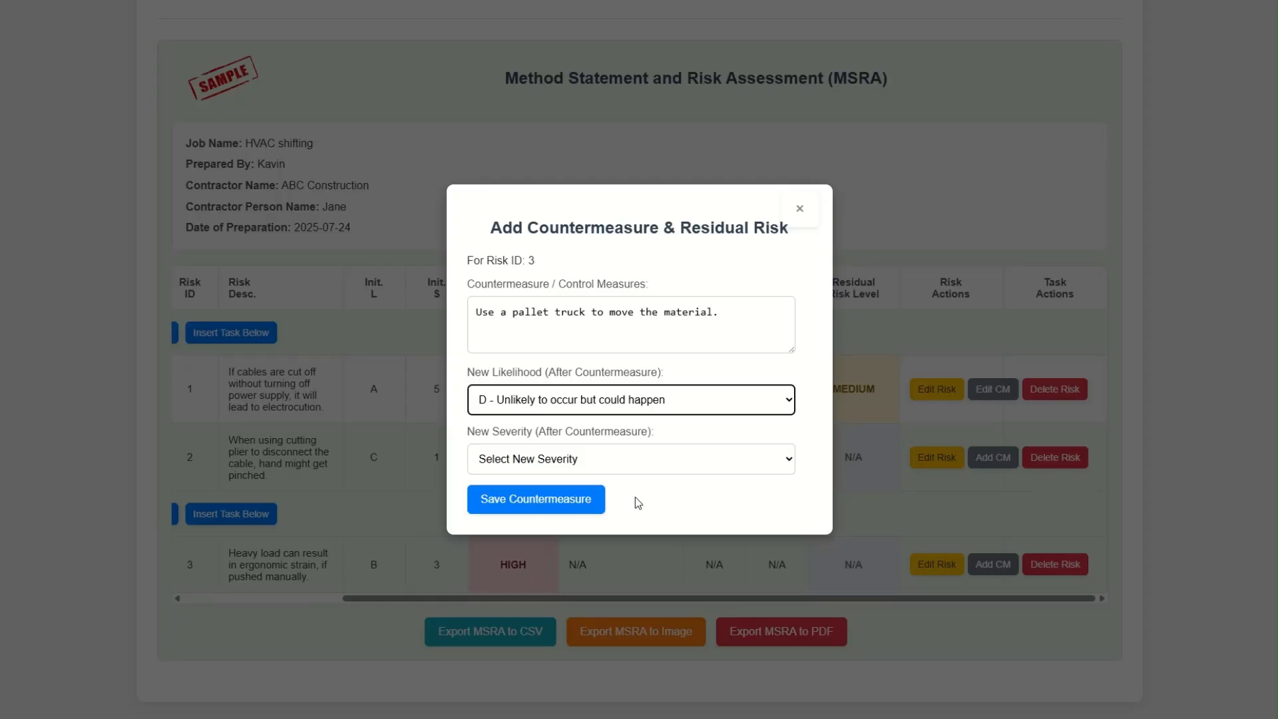
click(636, 458)
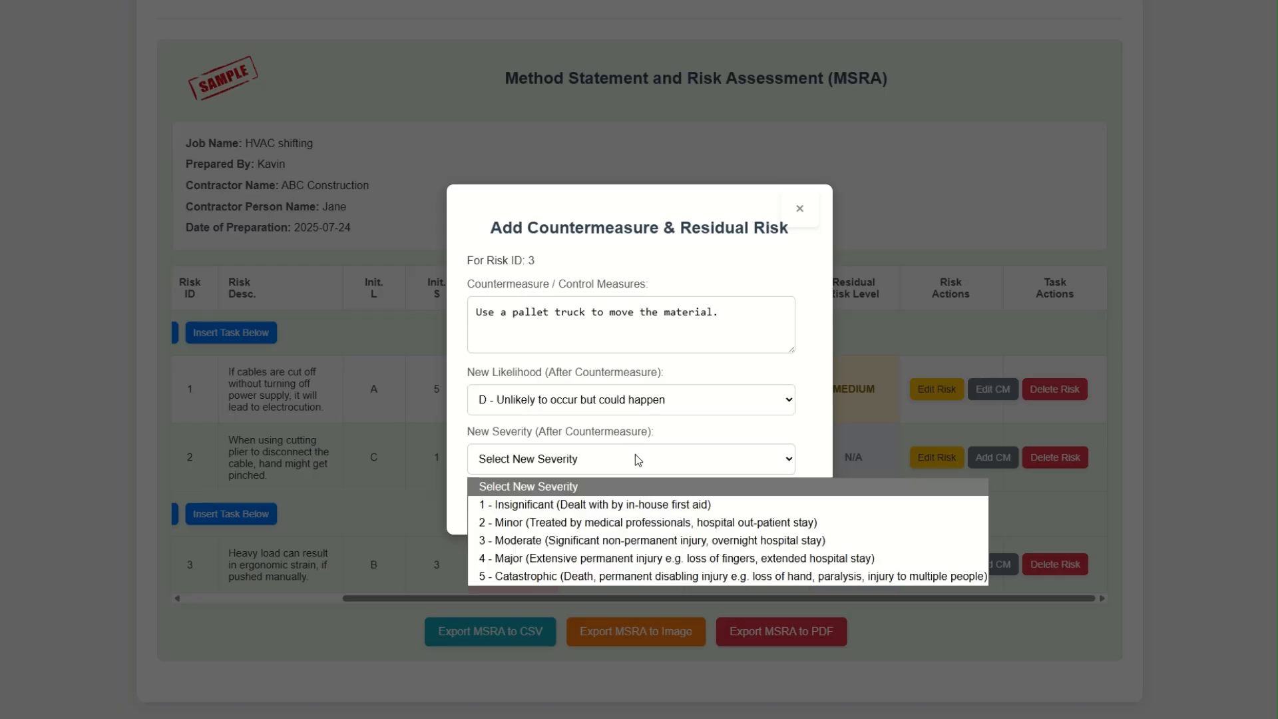
click(608, 523)
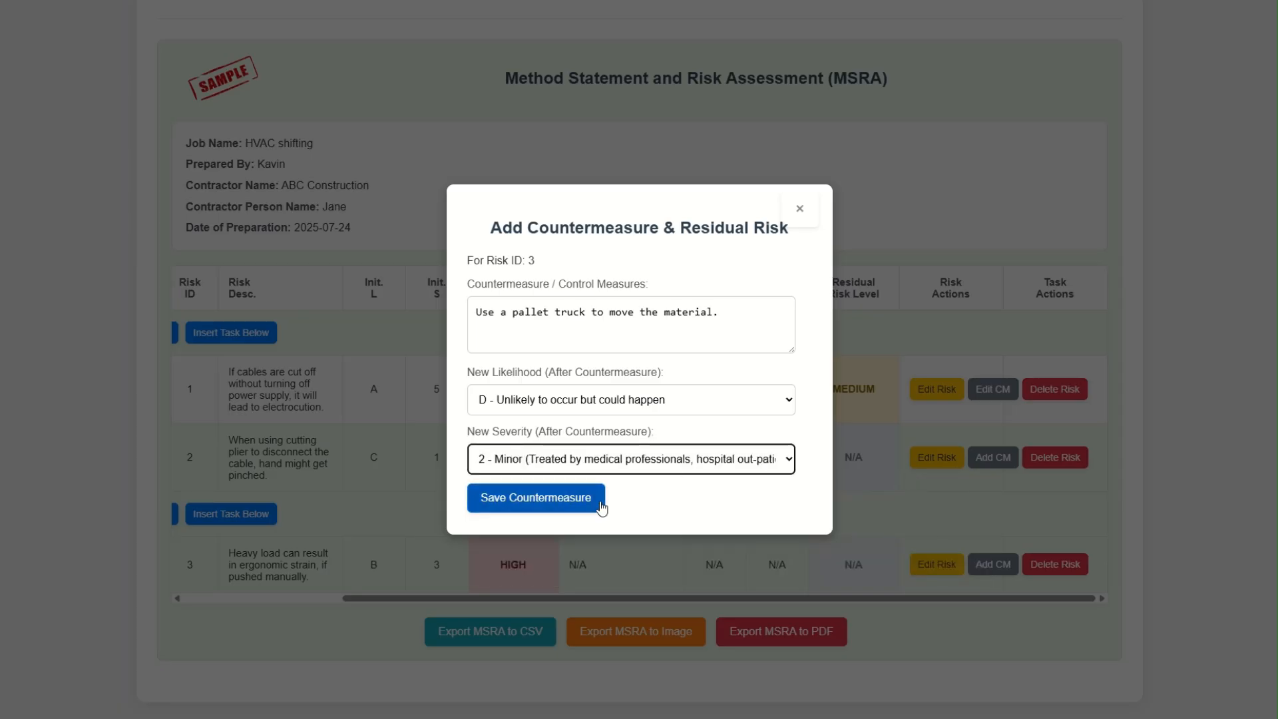
click(558, 504)
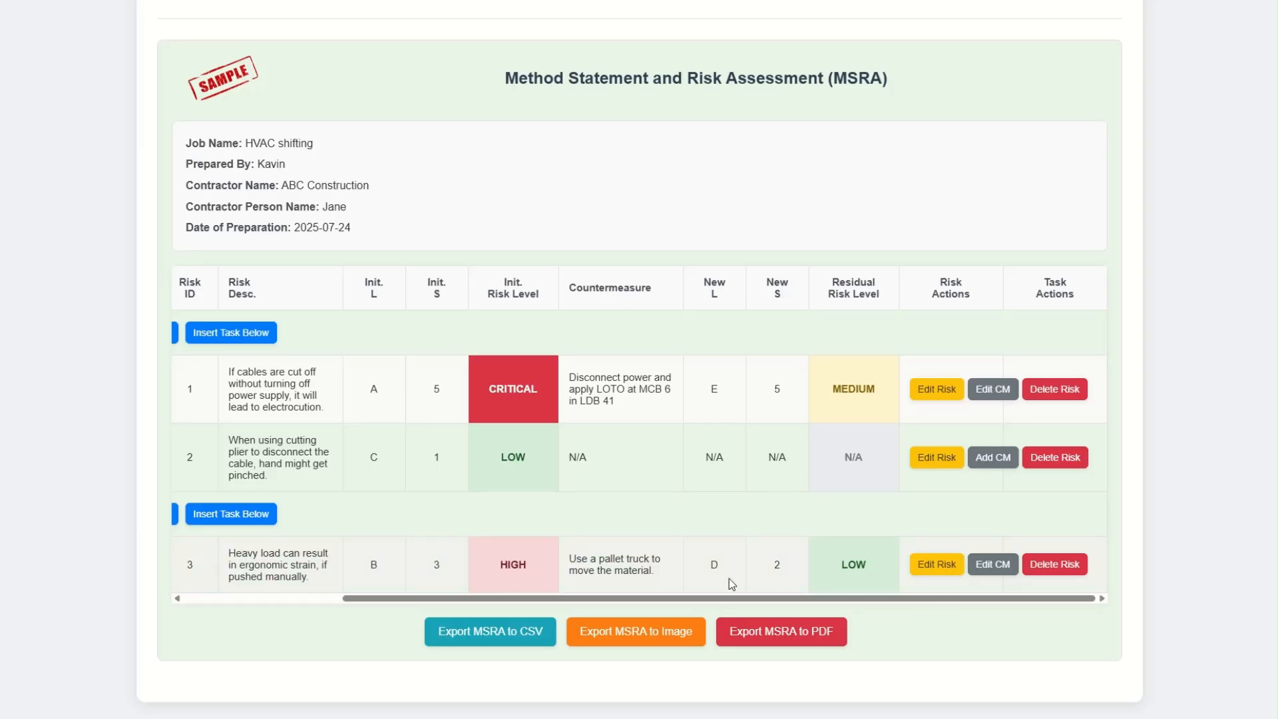
Step: Enter a countermeasure for the pinched hand risk (Risk ID 2): "Use Hand gloves"
click(995, 464)
click(618, 323)
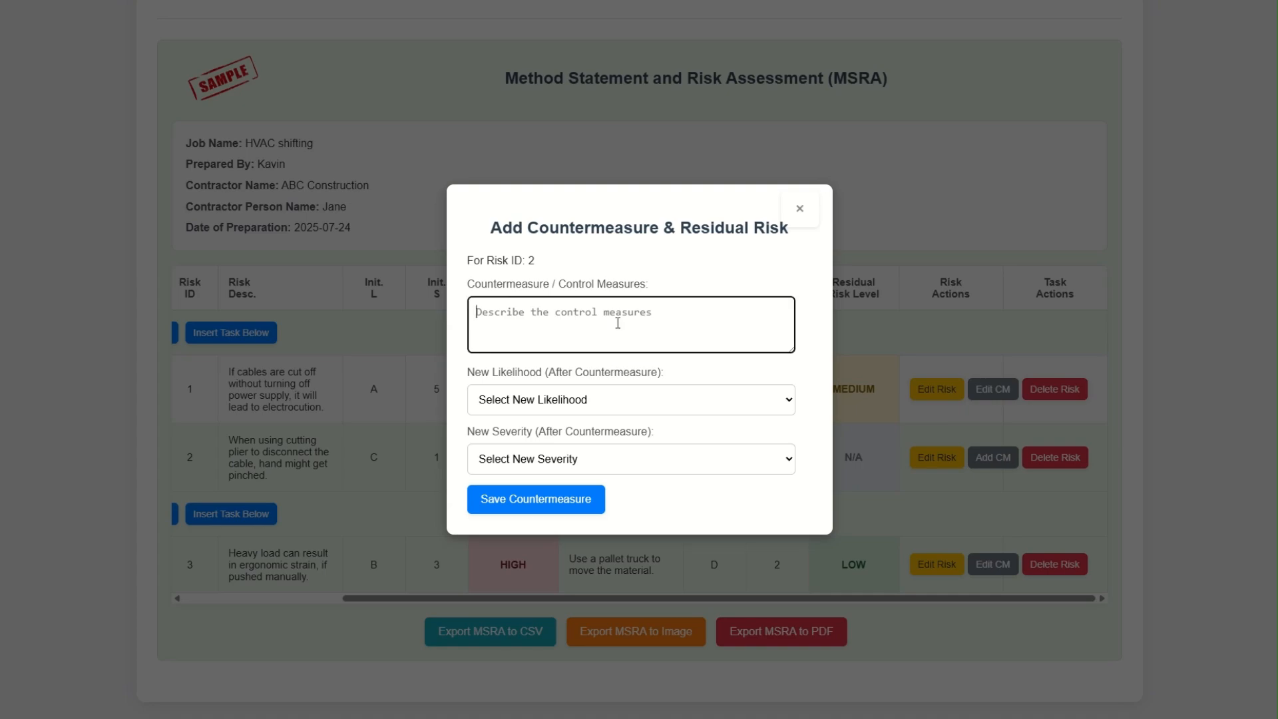
text(Use Hand)
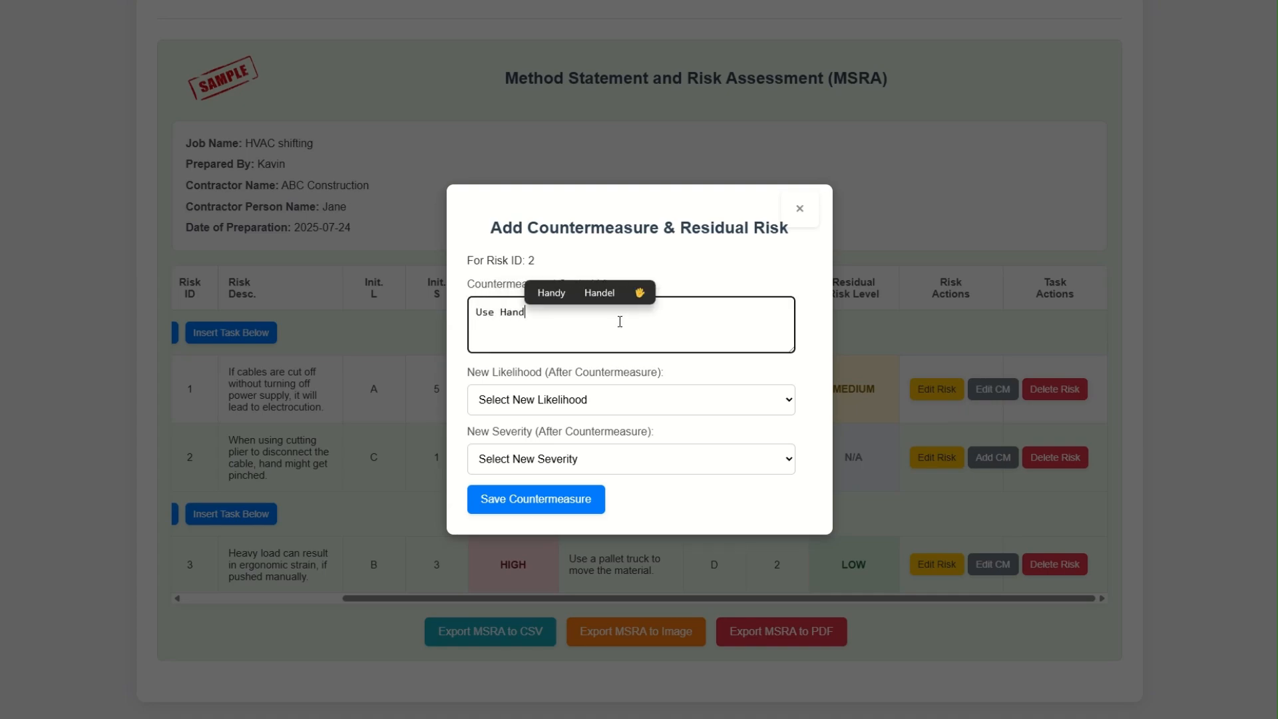
text(gloves)
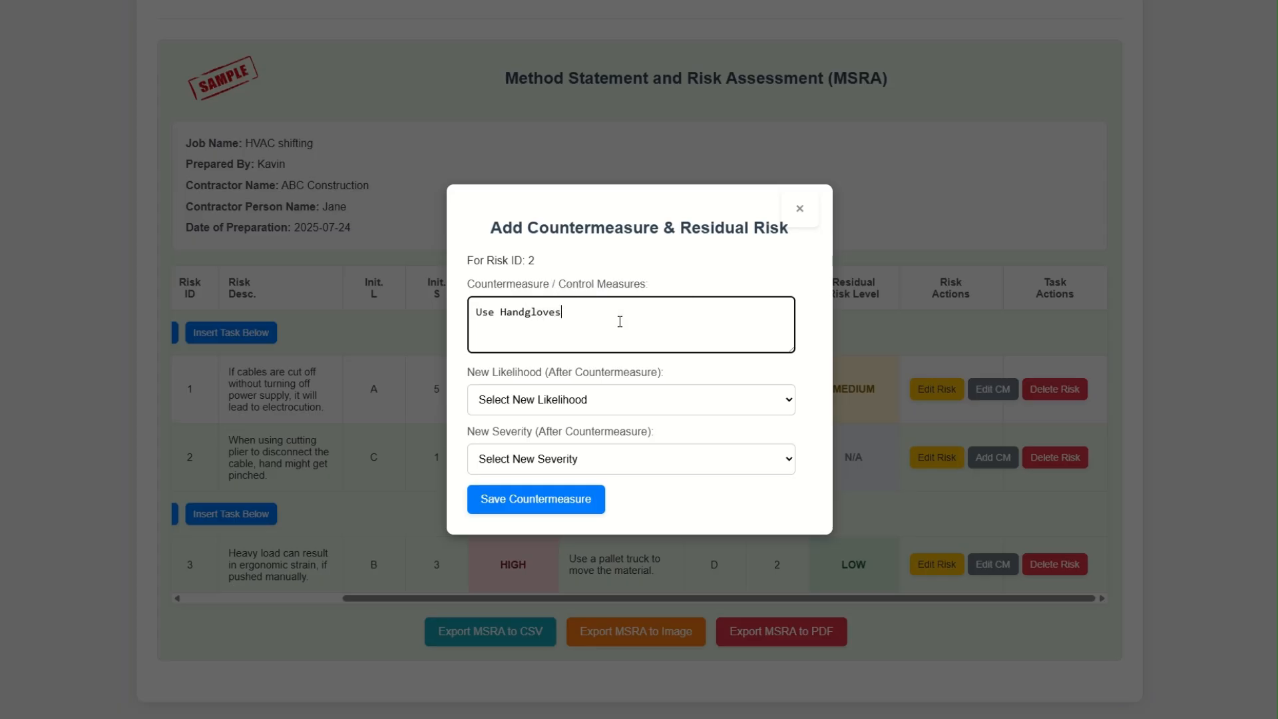
click(671, 414)
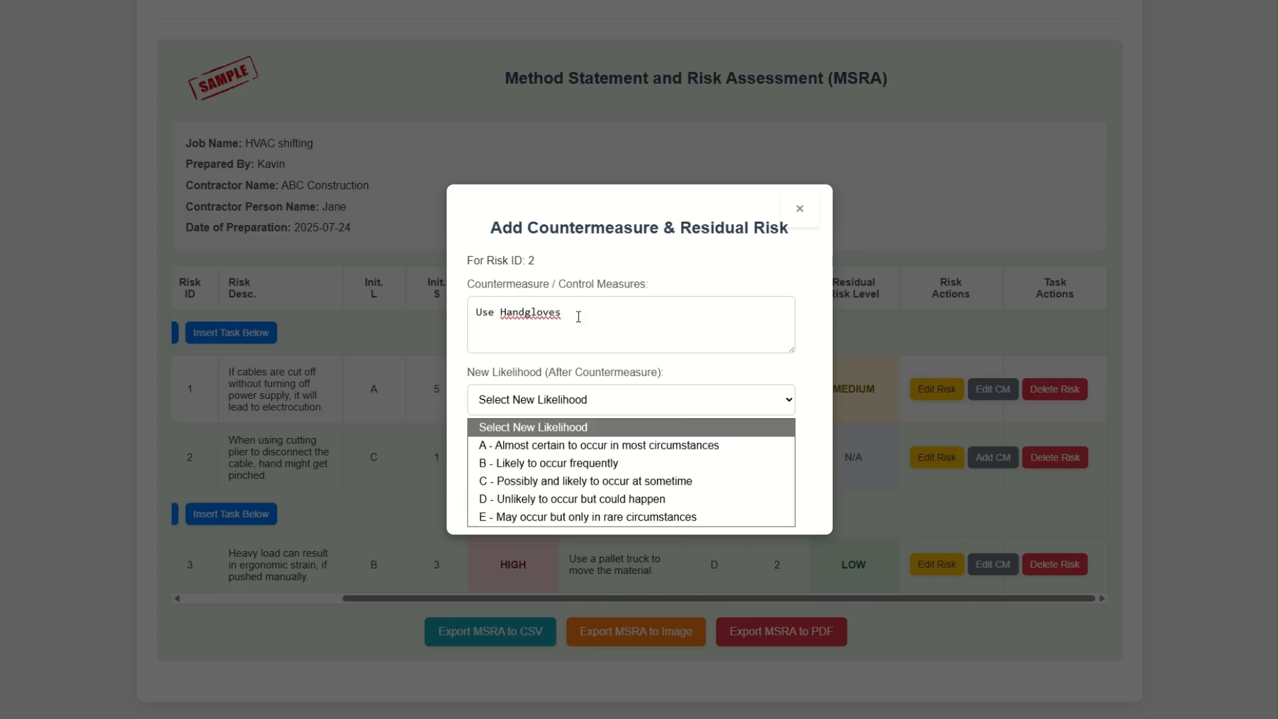
click(547, 315)
click(534, 368)
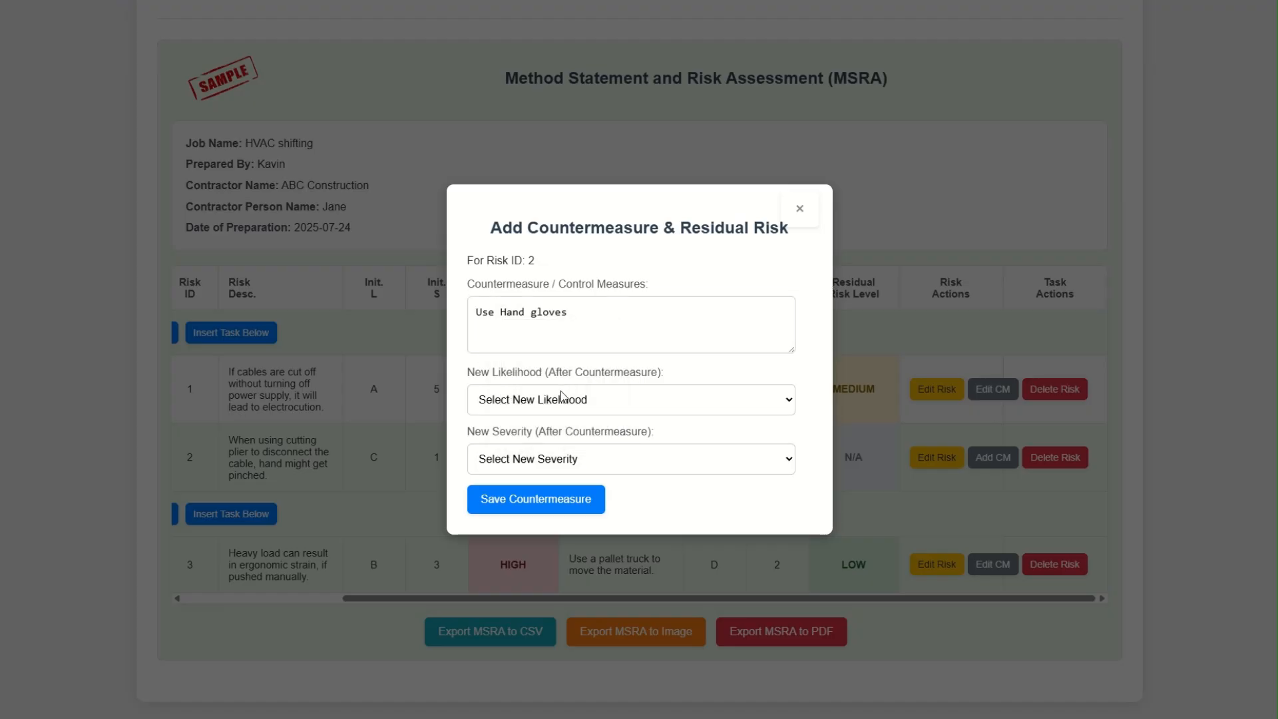
Step: Set the pinched hand risk's new likelihood to D (unlikely) and new severity to 1 (insignificant), and save the countermeasure
click(582, 401)
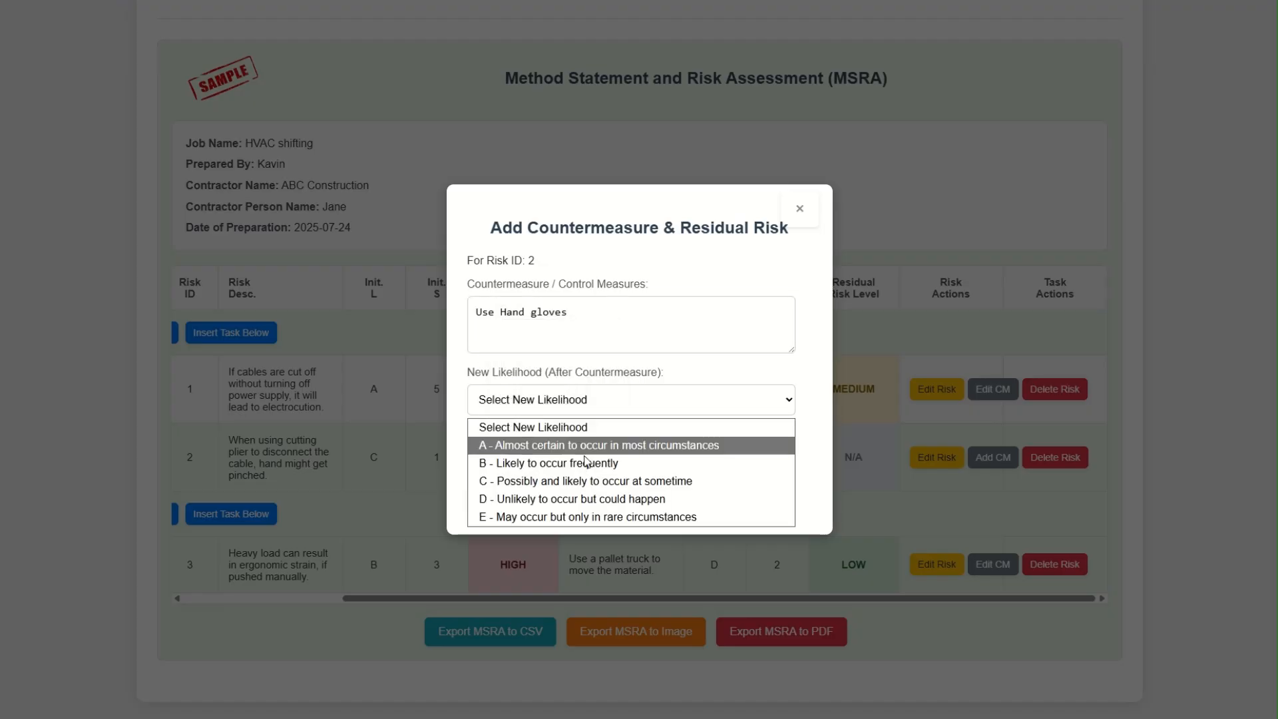
click(614, 500)
click(609, 468)
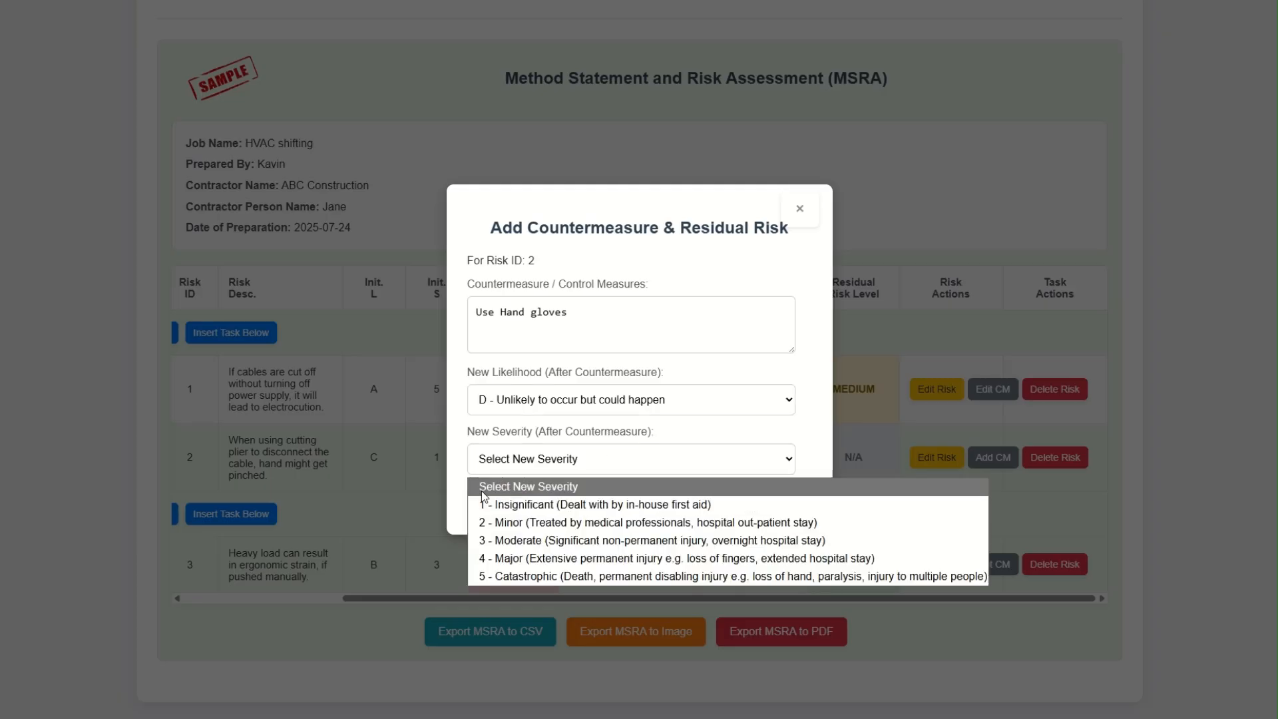
click(619, 505)
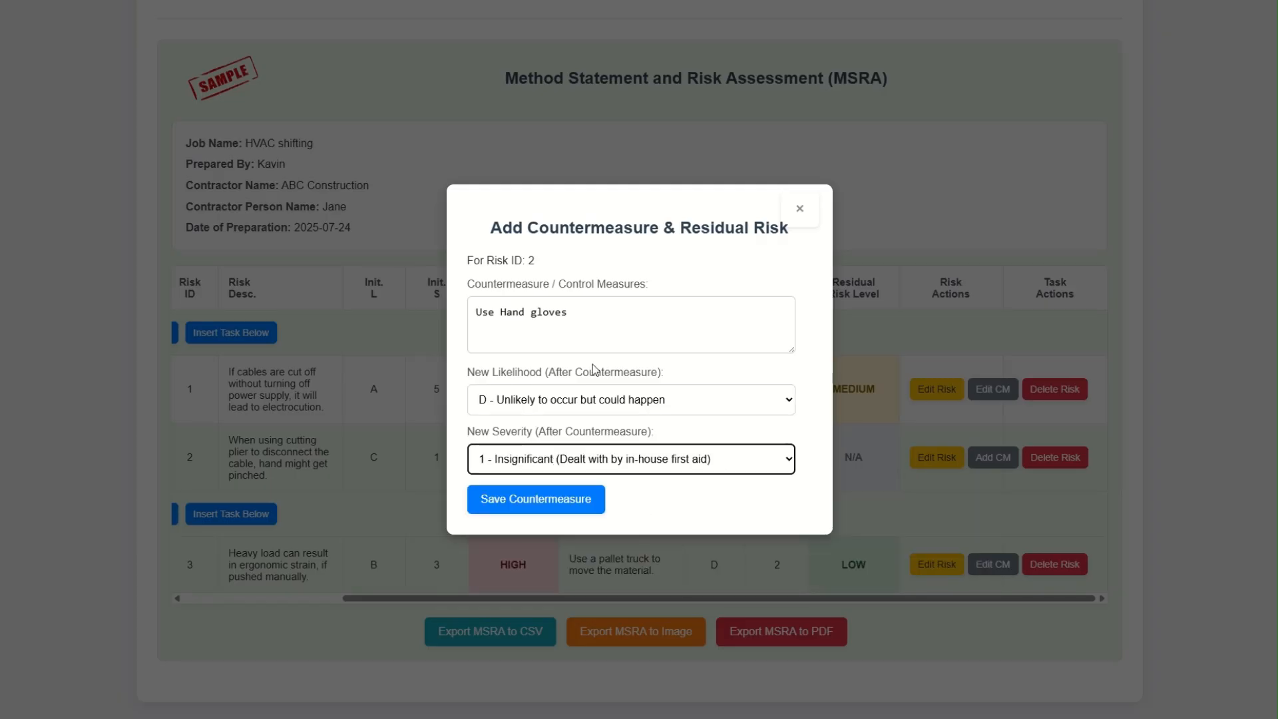
click(529, 500)
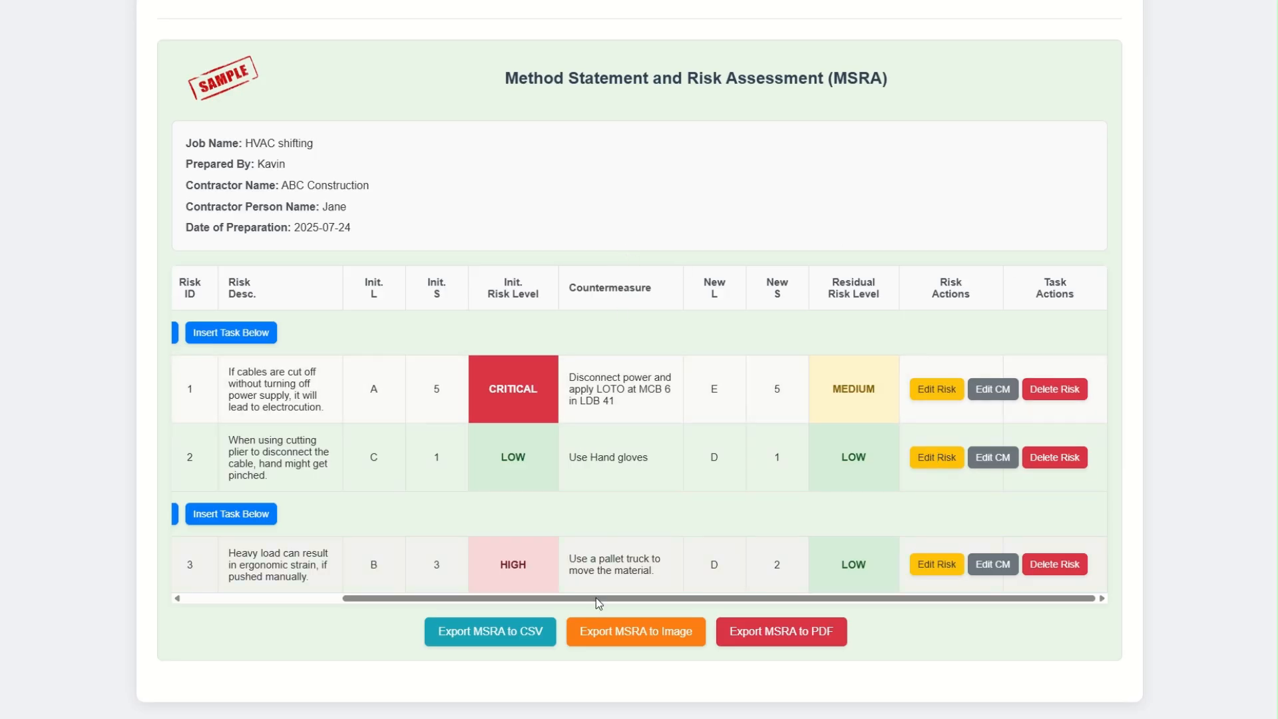
Step: Export the MSRA to CSV and open the exported method_statement_risk_assessment.csv file in Excel
drag(606, 599, 336, 609)
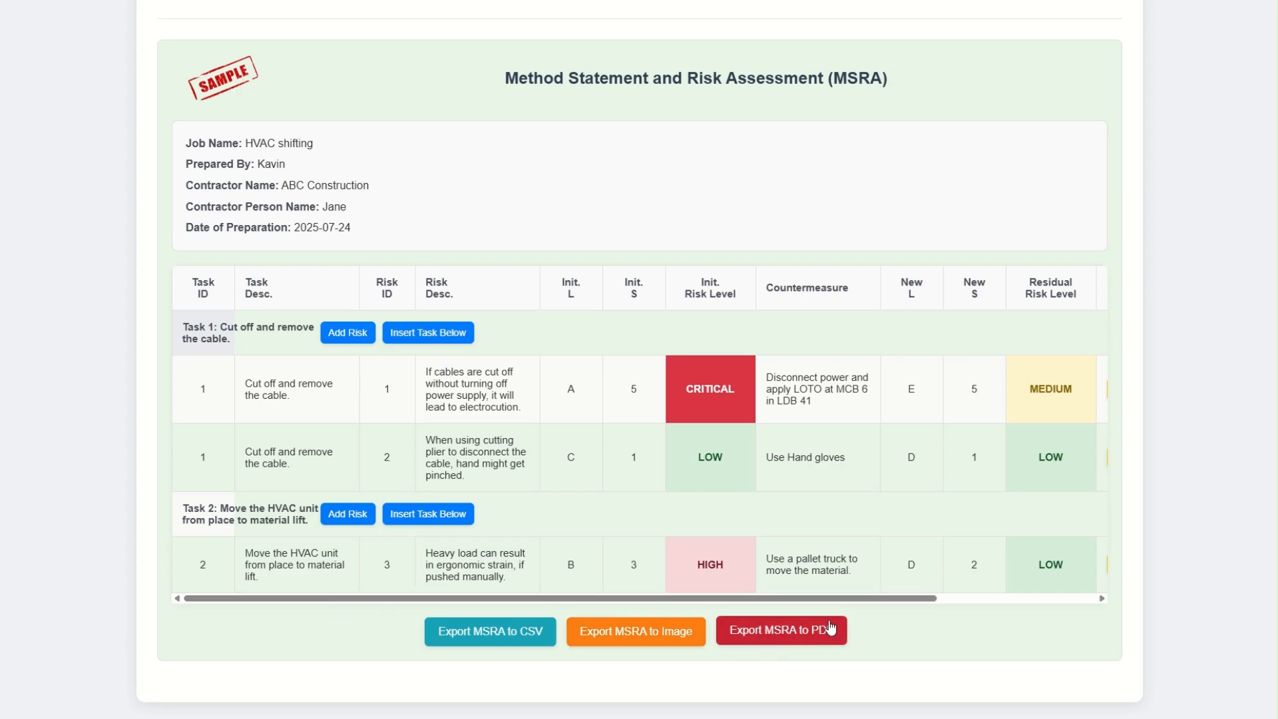
click(769, 644)
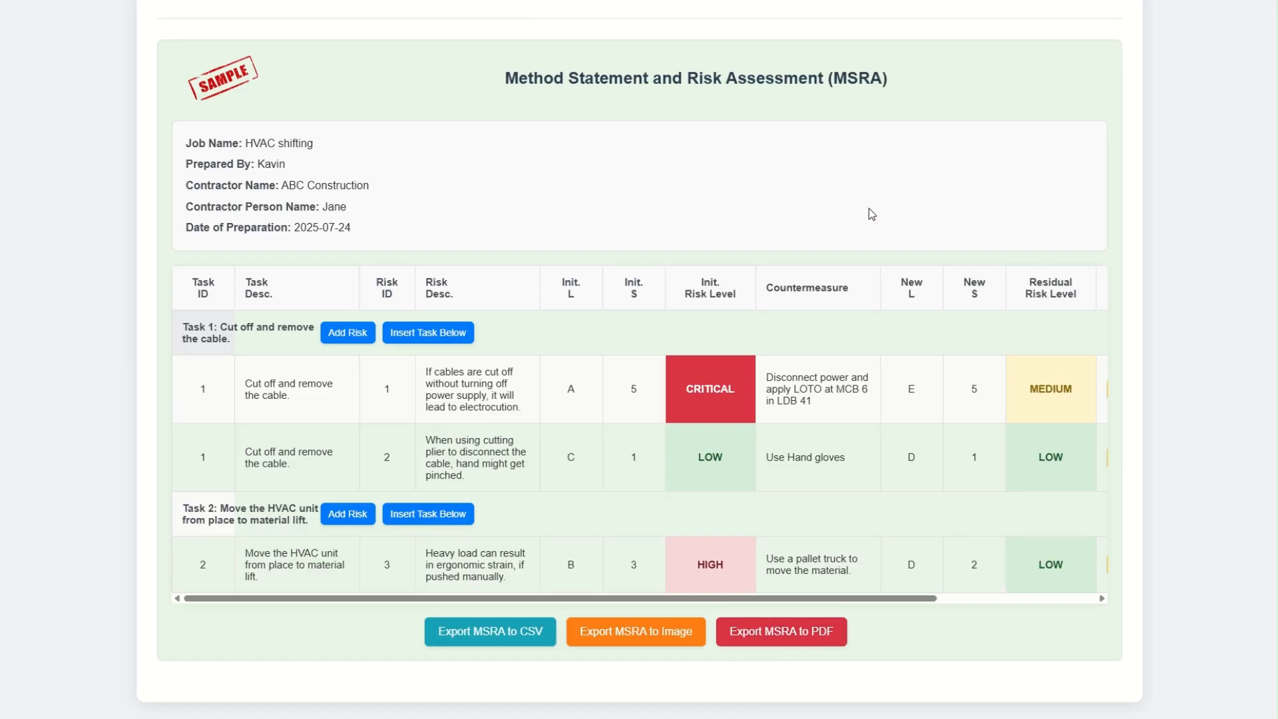
click(517, 636)
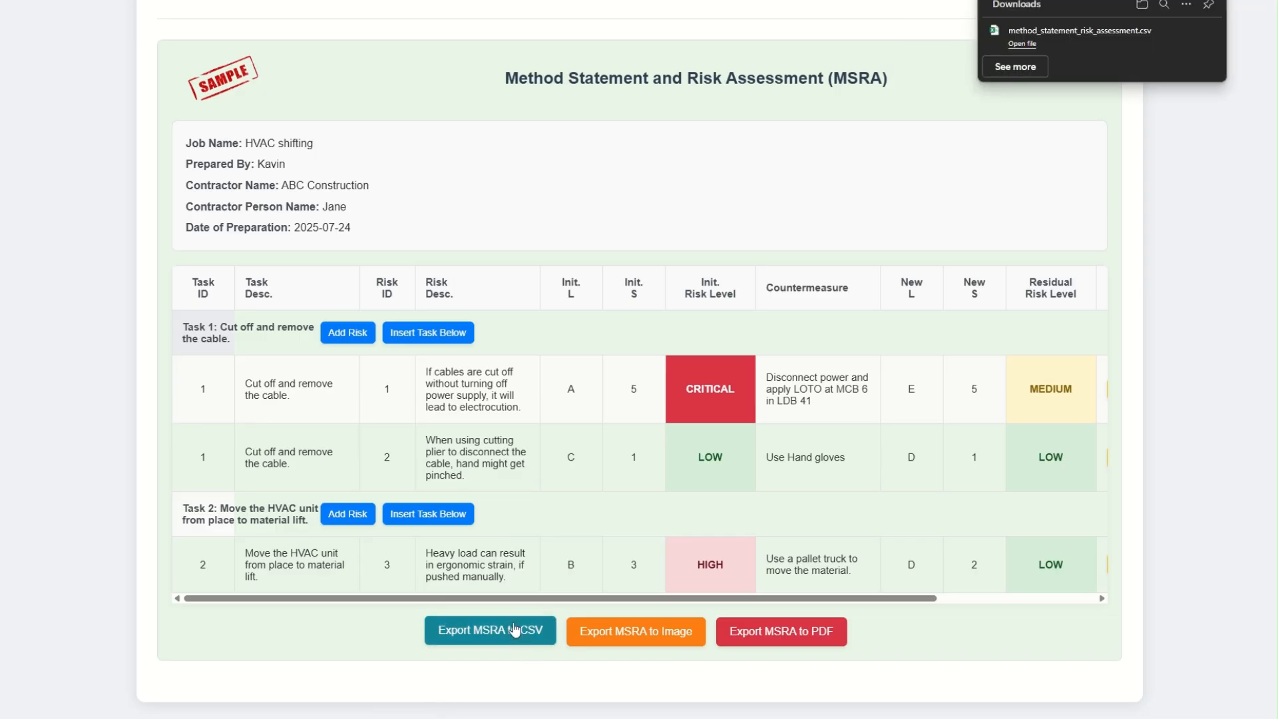
click(1131, 33)
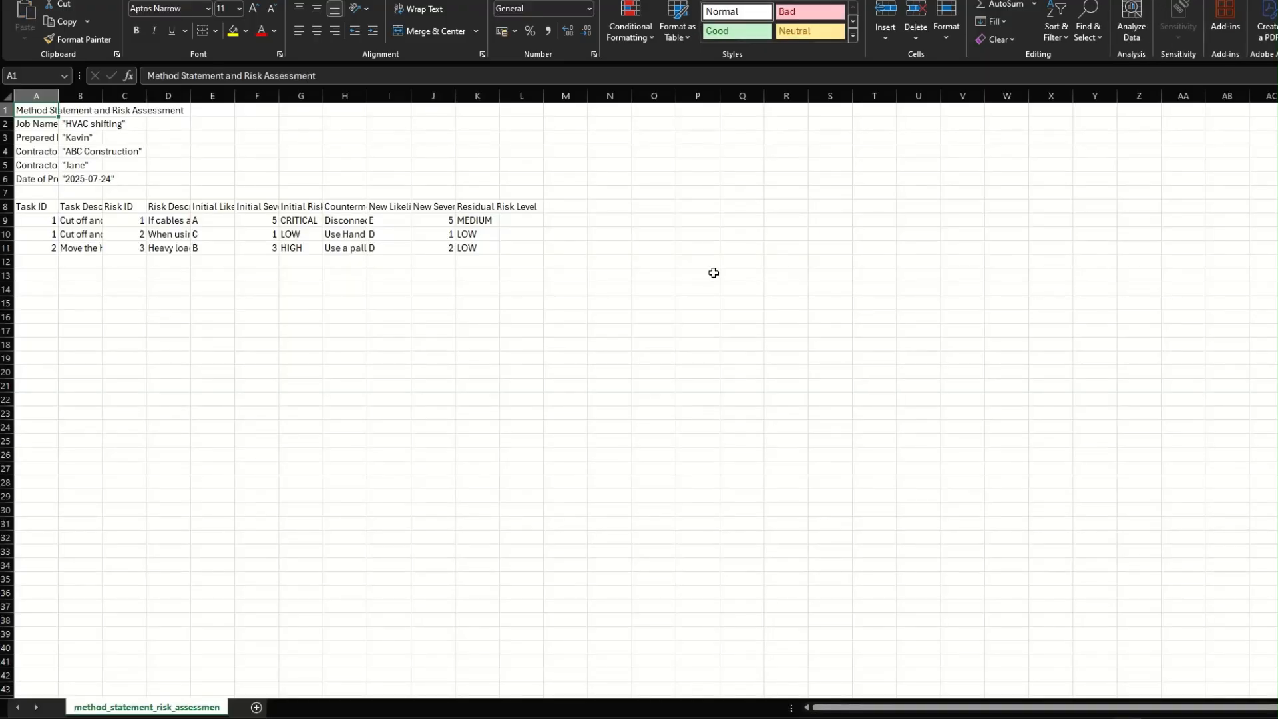
Step: Auto-fit the width of all columns in the exported CSV sheet so the headings and descriptions can be read in full
click(118, 181)
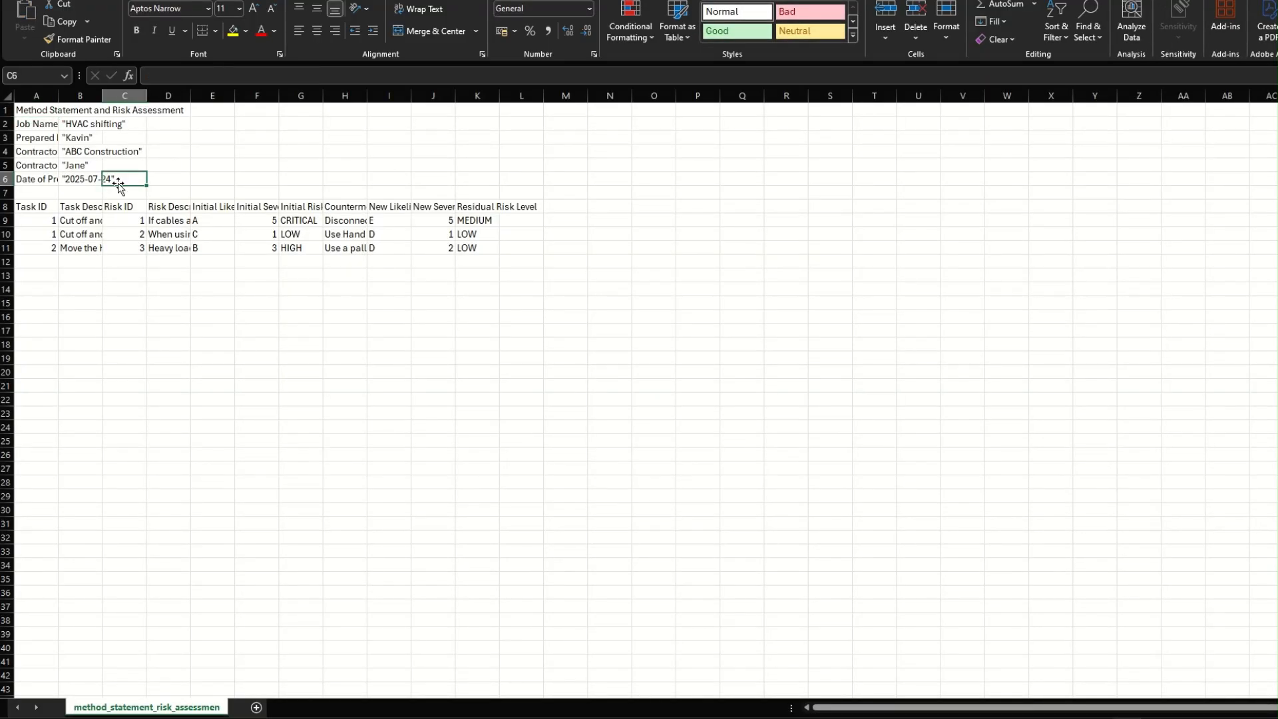
click(31, 111)
click(32, 137)
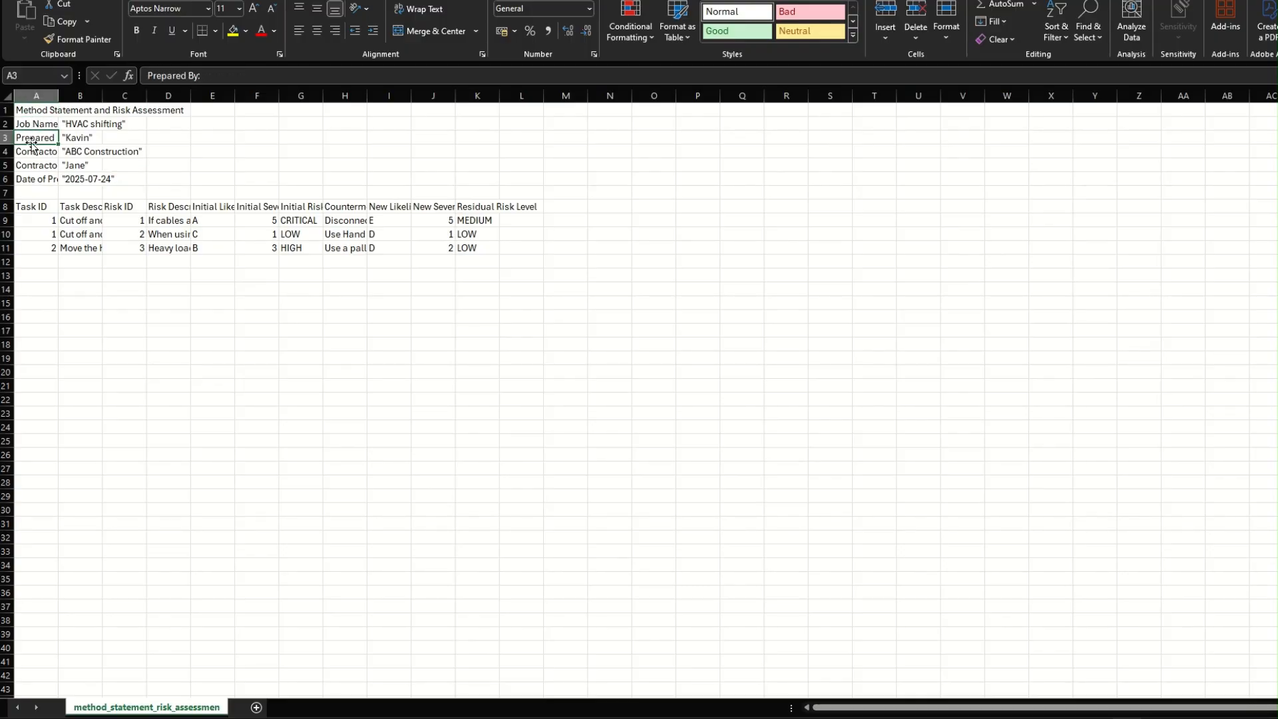
click(34, 164)
click(38, 206)
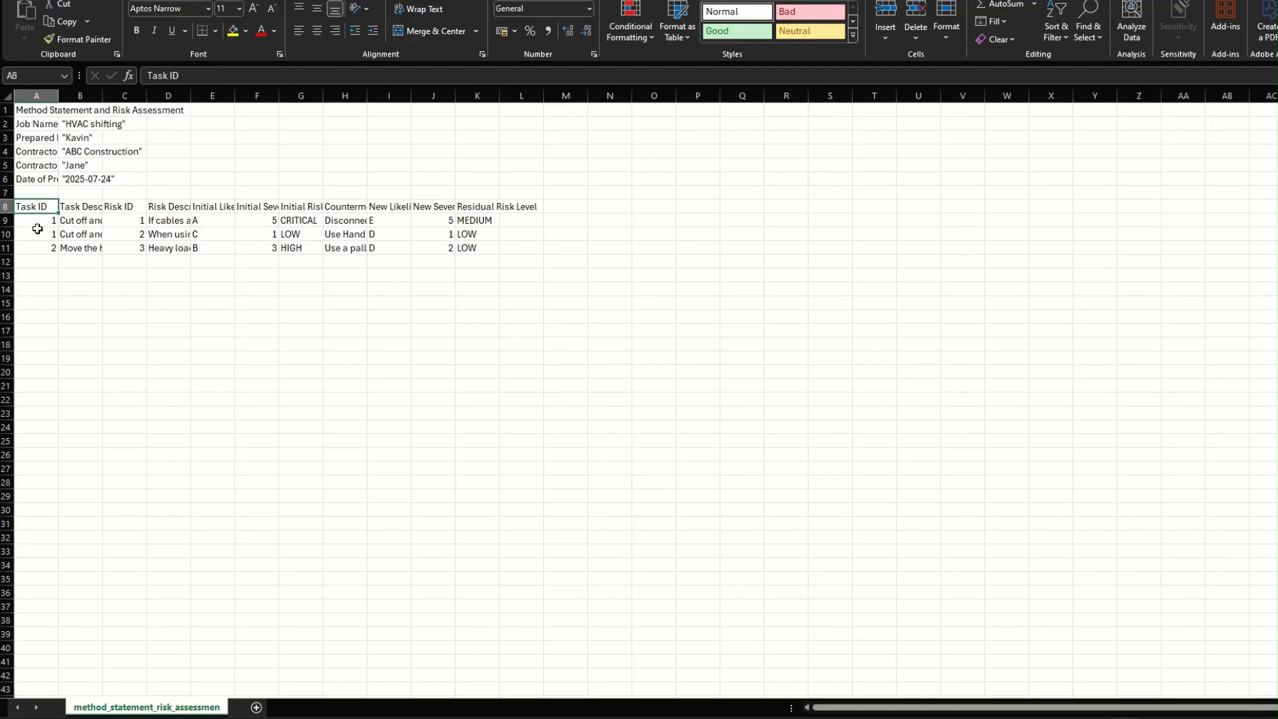
click(37, 230)
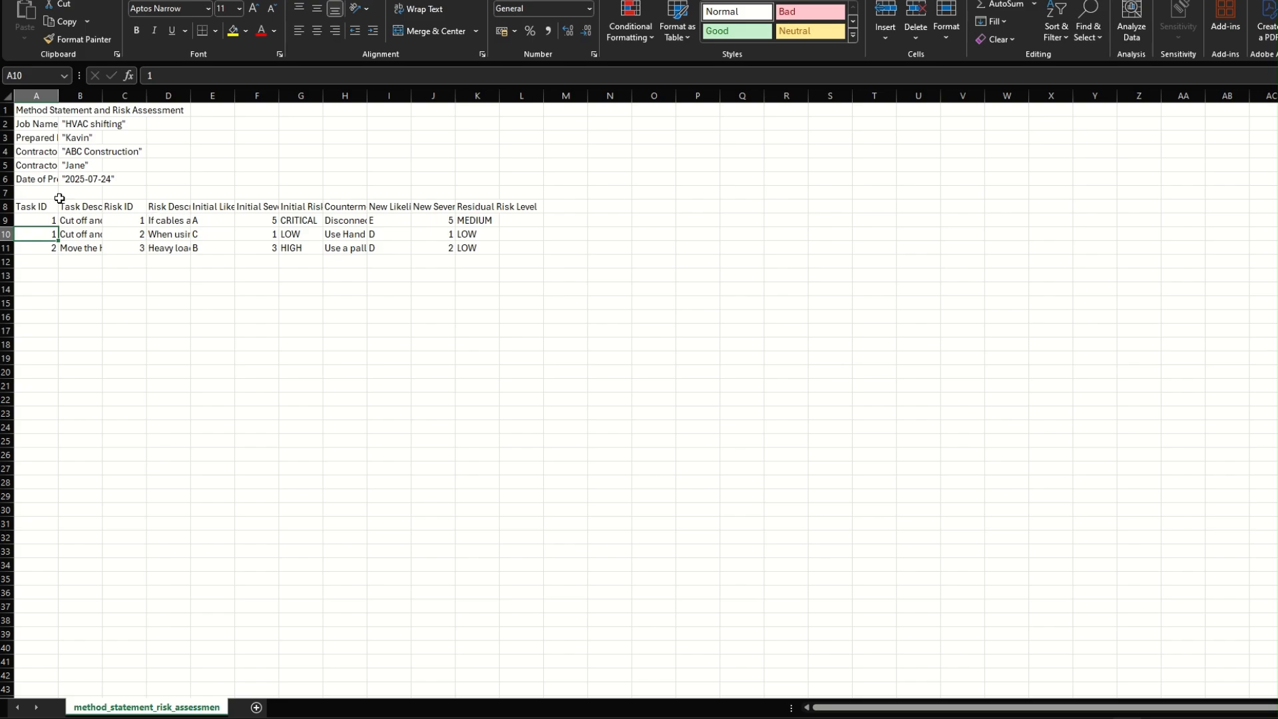
click(8, 95)
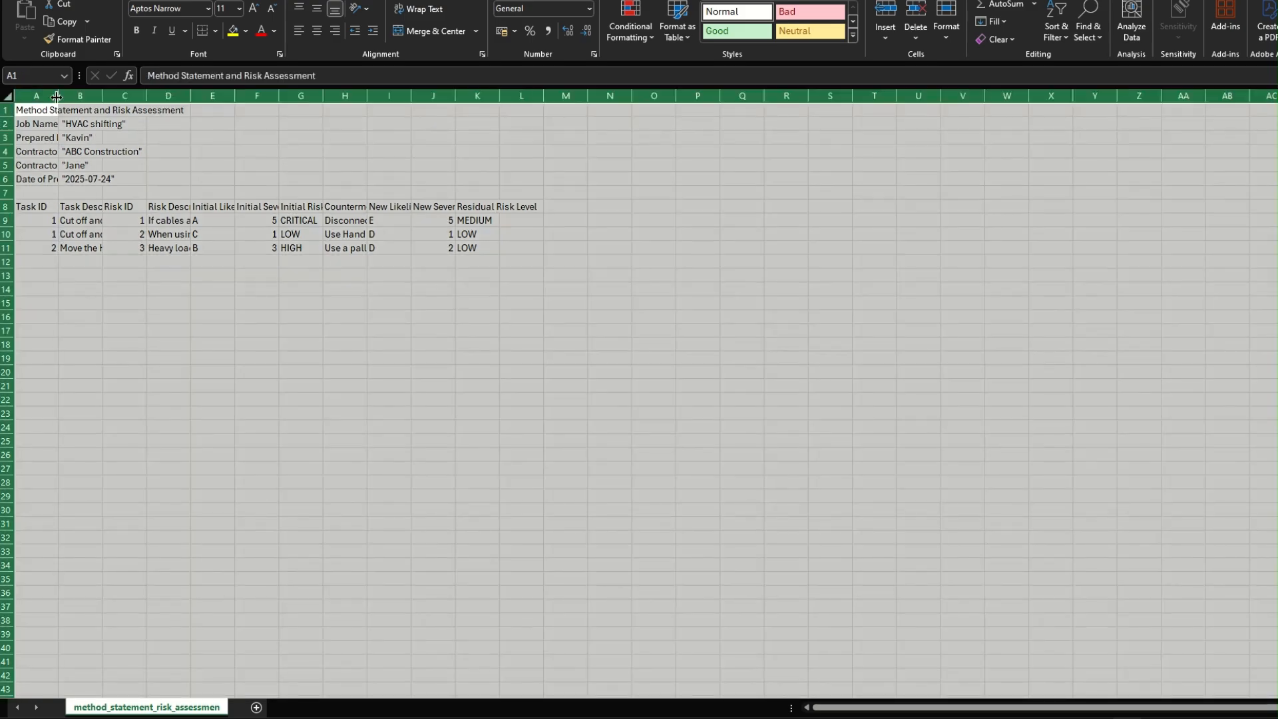
double_click(57, 96)
click(380, 371)
Step: Examine the exported task and risk rows, including task IDs, risk descriptions, initial risk levels, countermeasures and residual risk levels
click(220, 221)
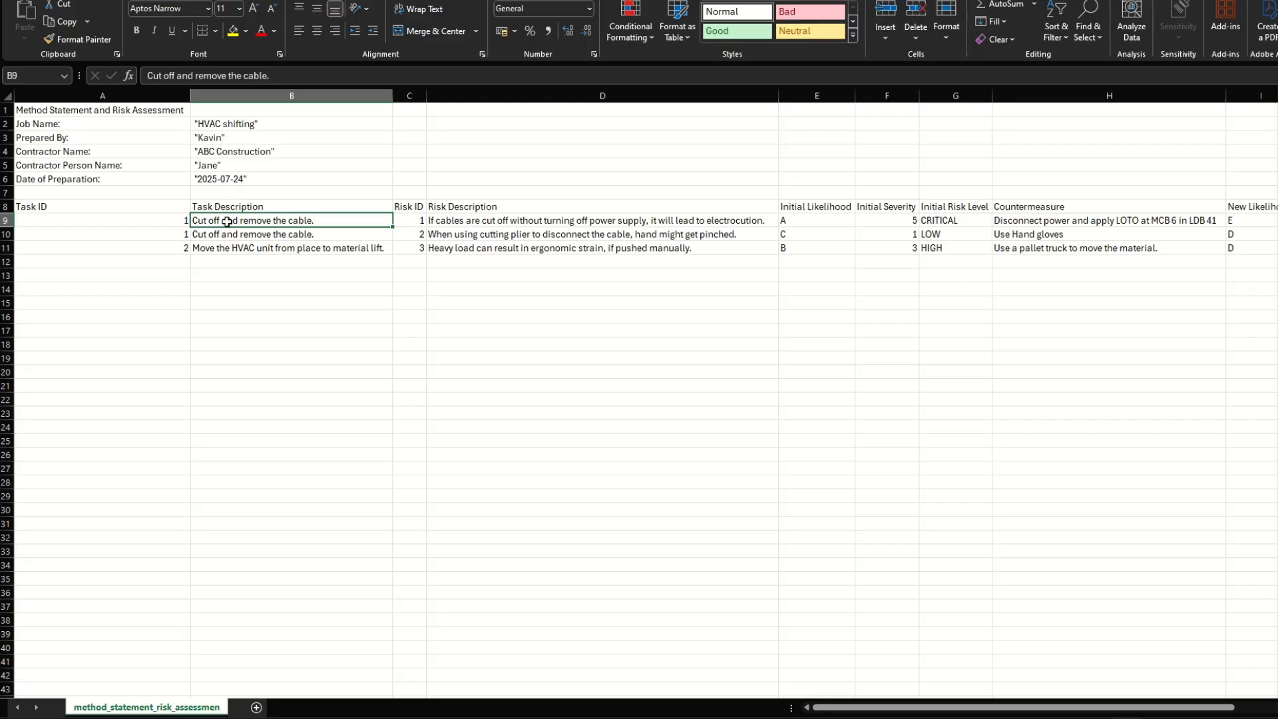
click(163, 220)
click(409, 223)
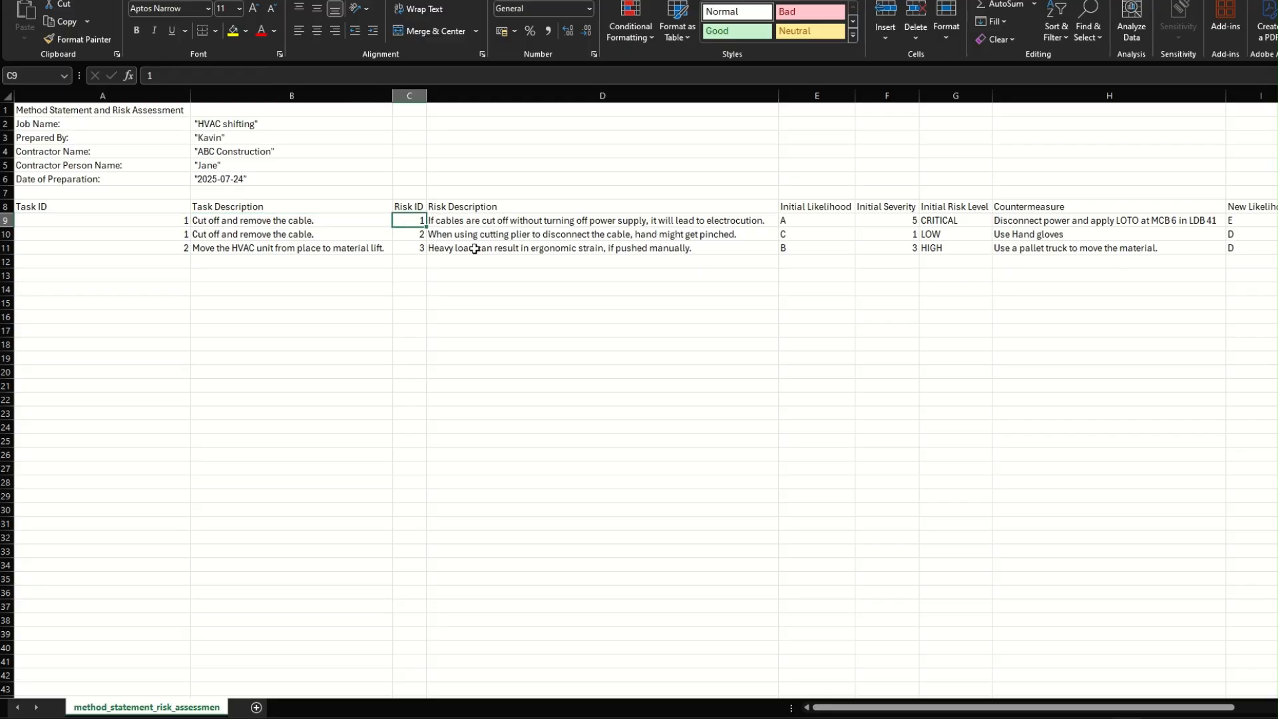
click(138, 225)
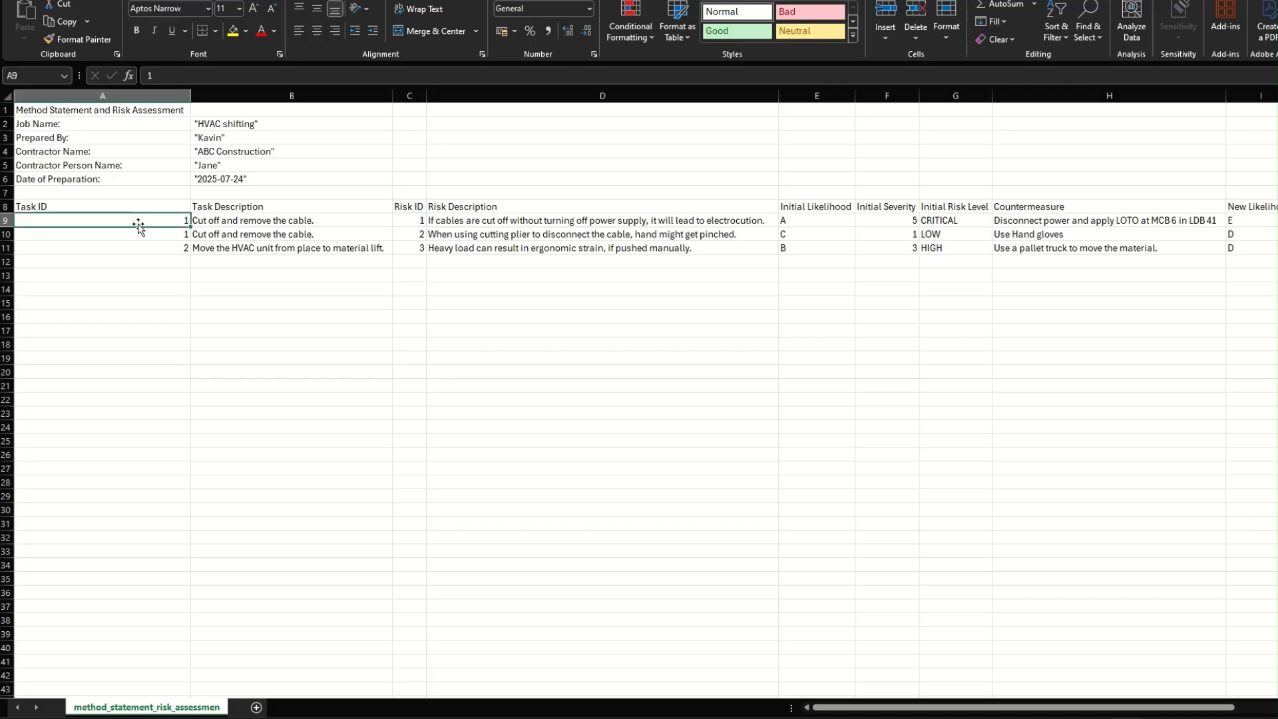
click(213, 224)
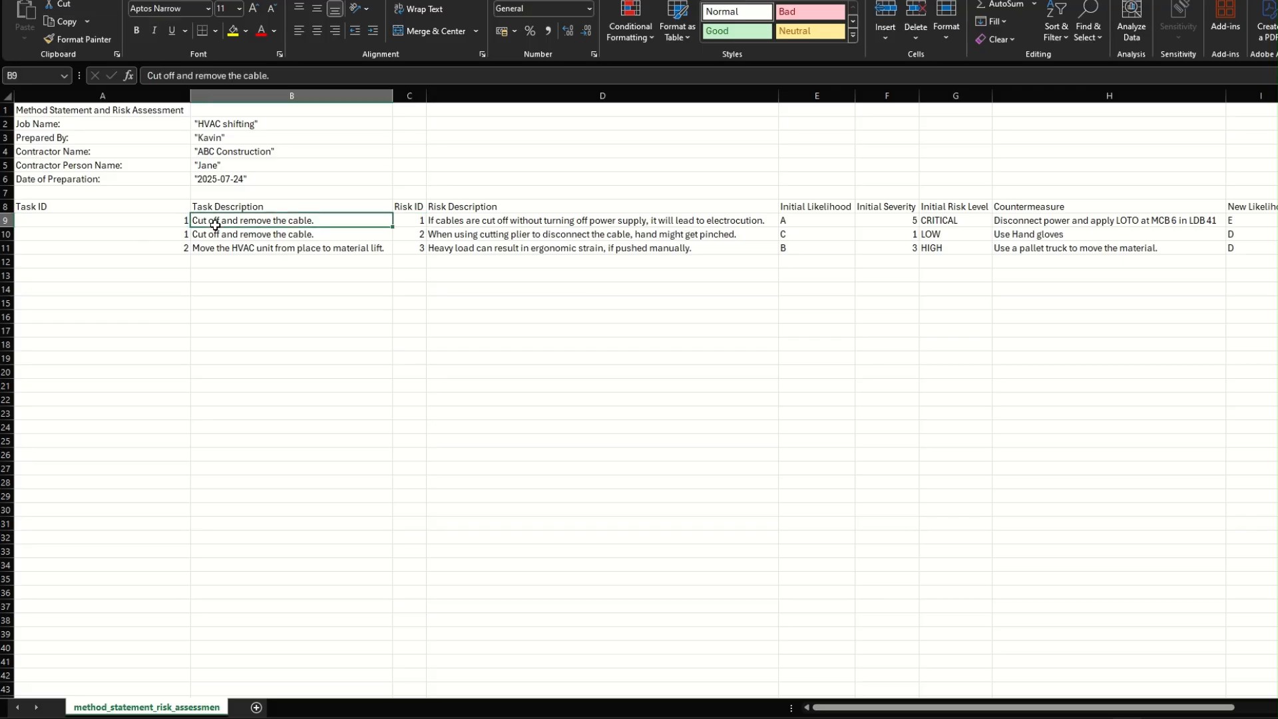
click(502, 225)
click(503, 236)
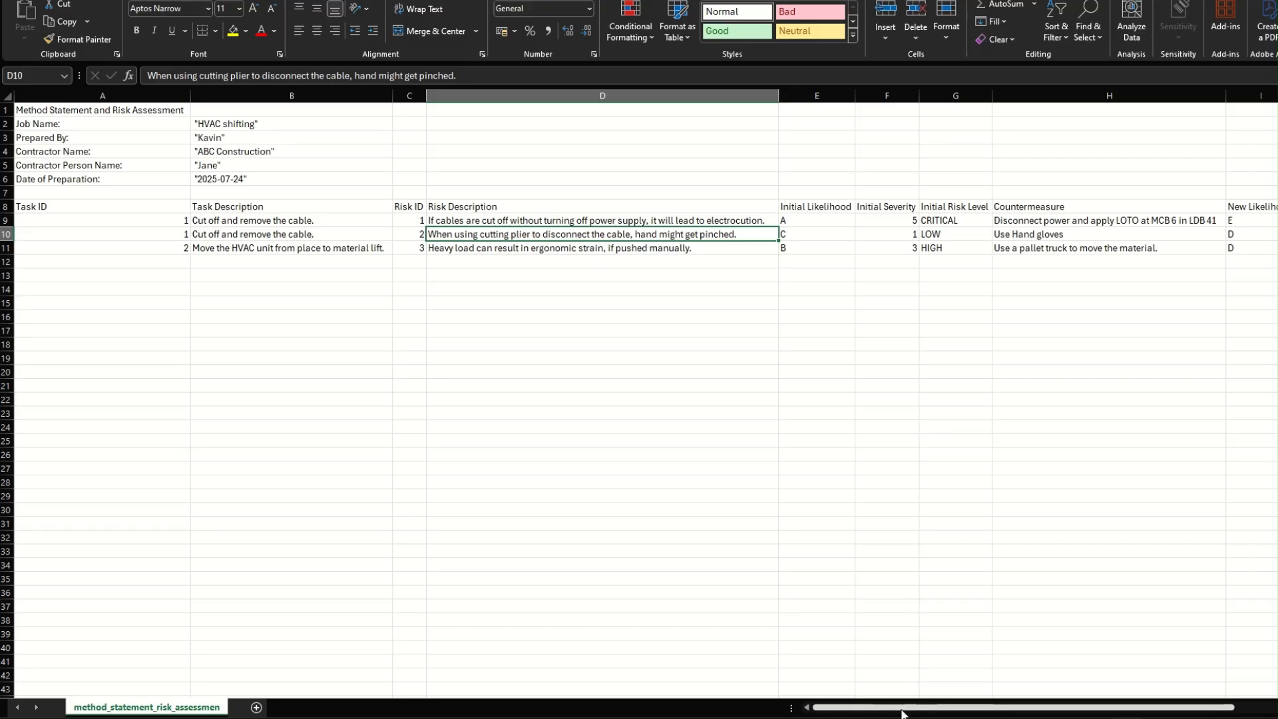
drag(887, 712, 948, 709)
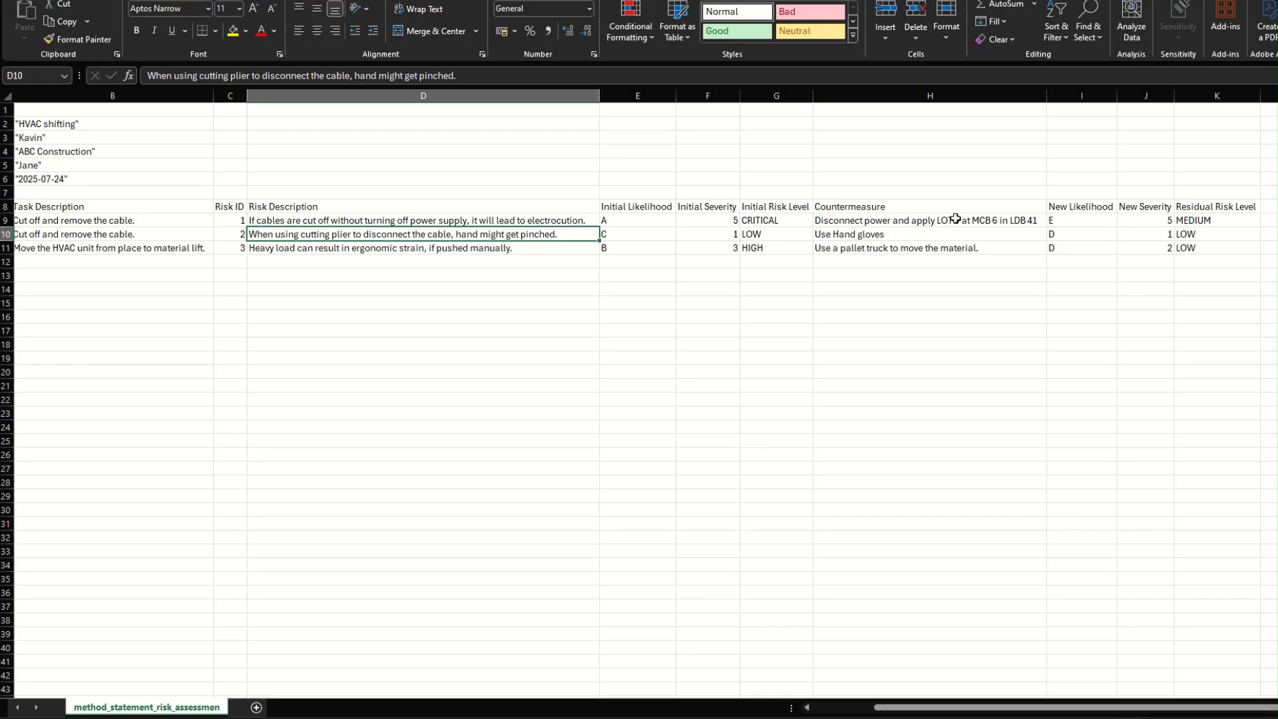
click(774, 220)
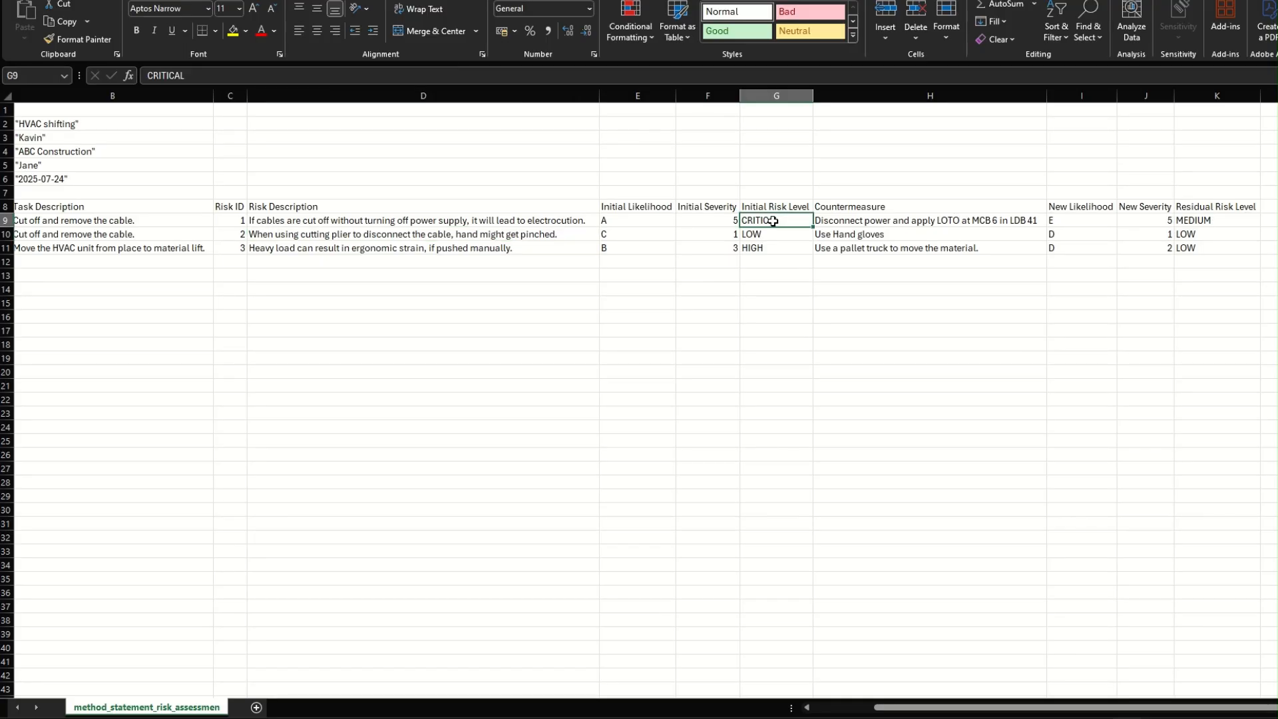
click(930, 225)
click(768, 232)
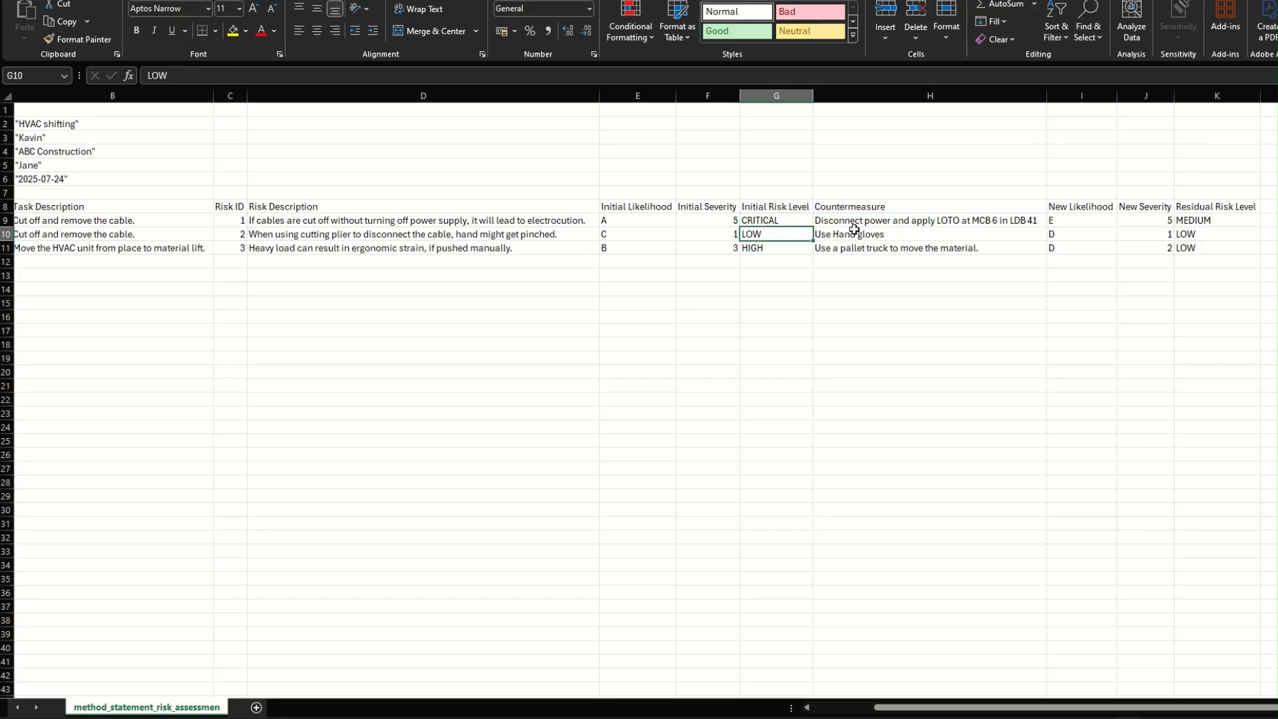
click(860, 232)
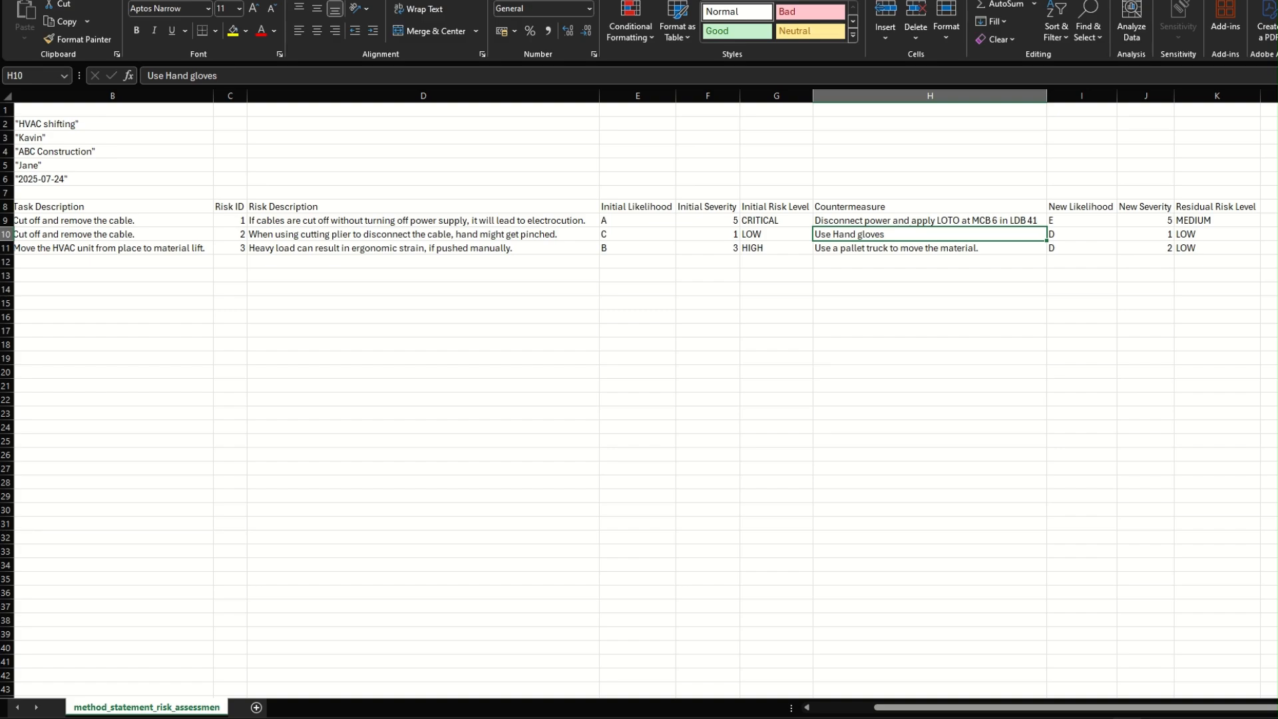
Step: Close method_statement_risk_assessment.csv without saving the changes and return to the MSRA page
key(alt+F4)
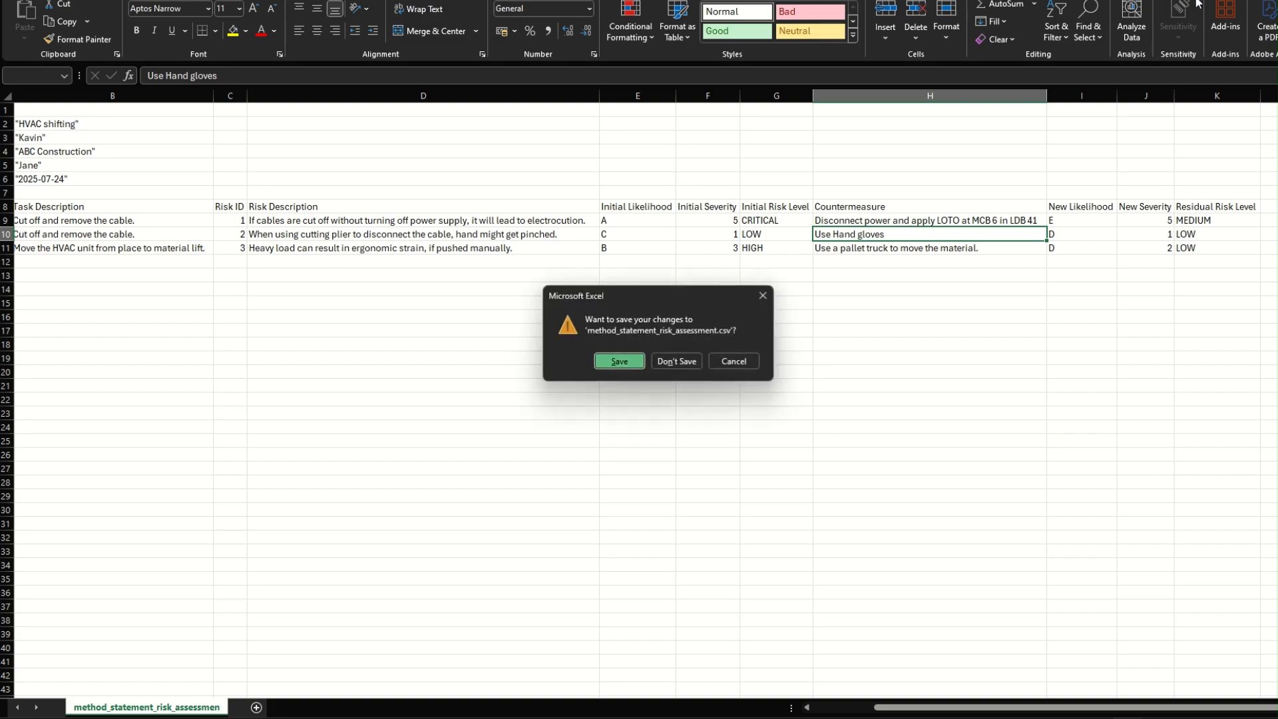
click(664, 358)
scroll(422, 117, up, 10)
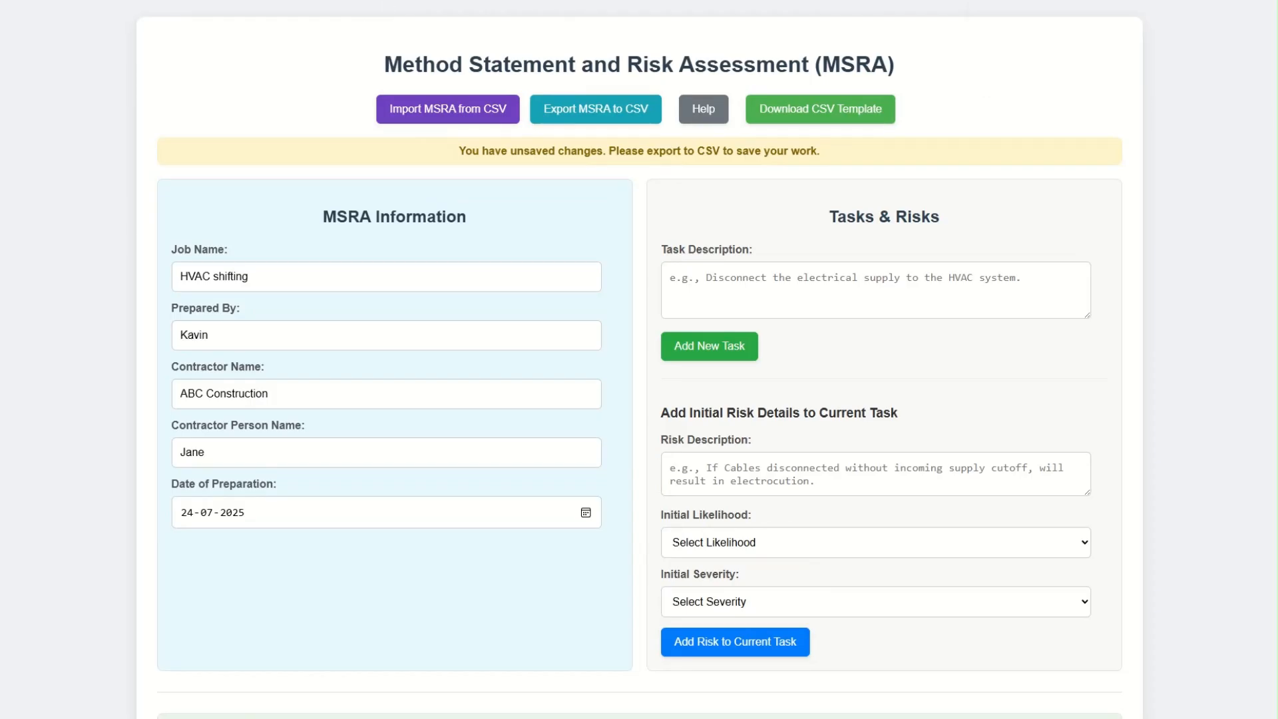
Step: Leave the filled-in MSRA page for a blank form and import the MSRA from method_statement_risk_assessment.csv
key(ctrl+w)
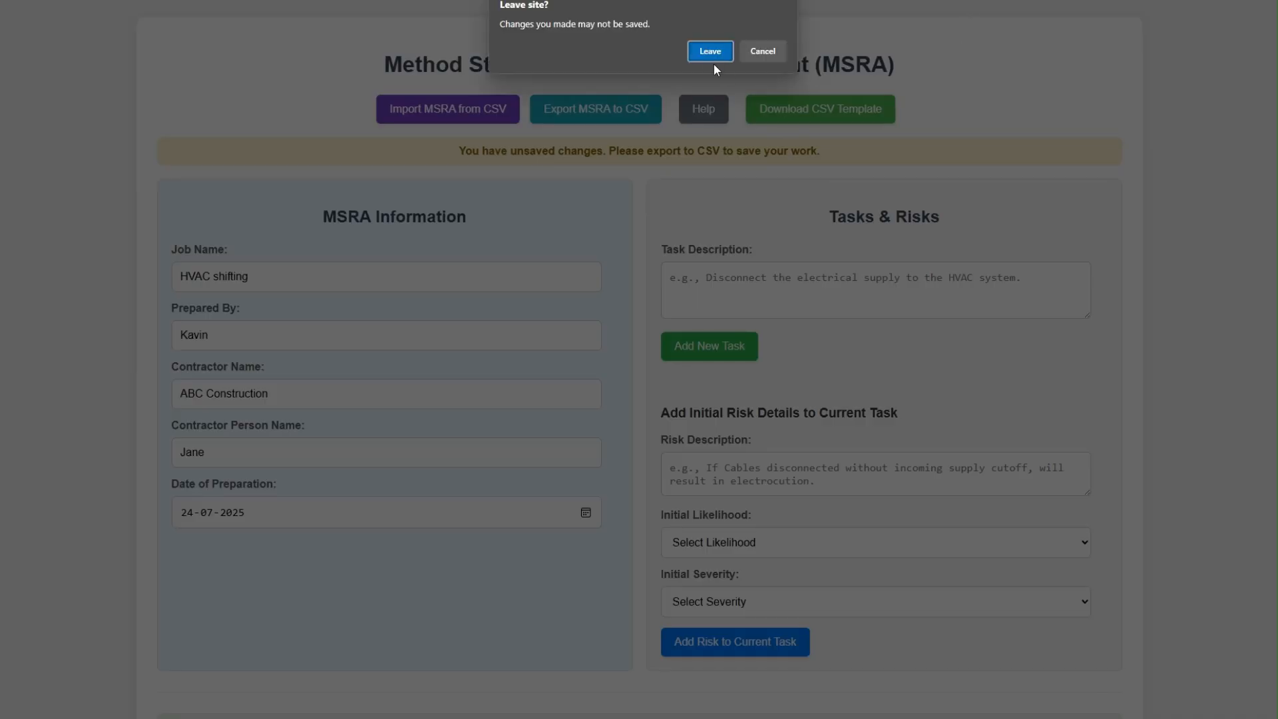
click(710, 54)
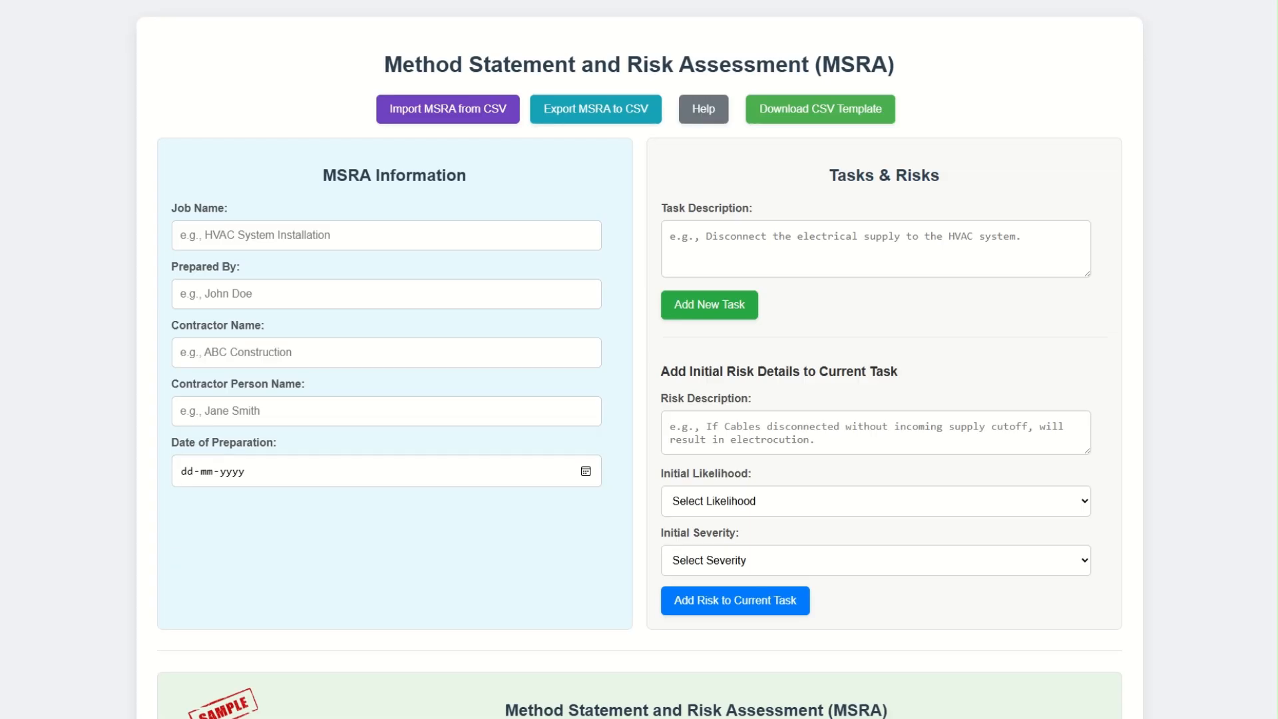
click(430, 117)
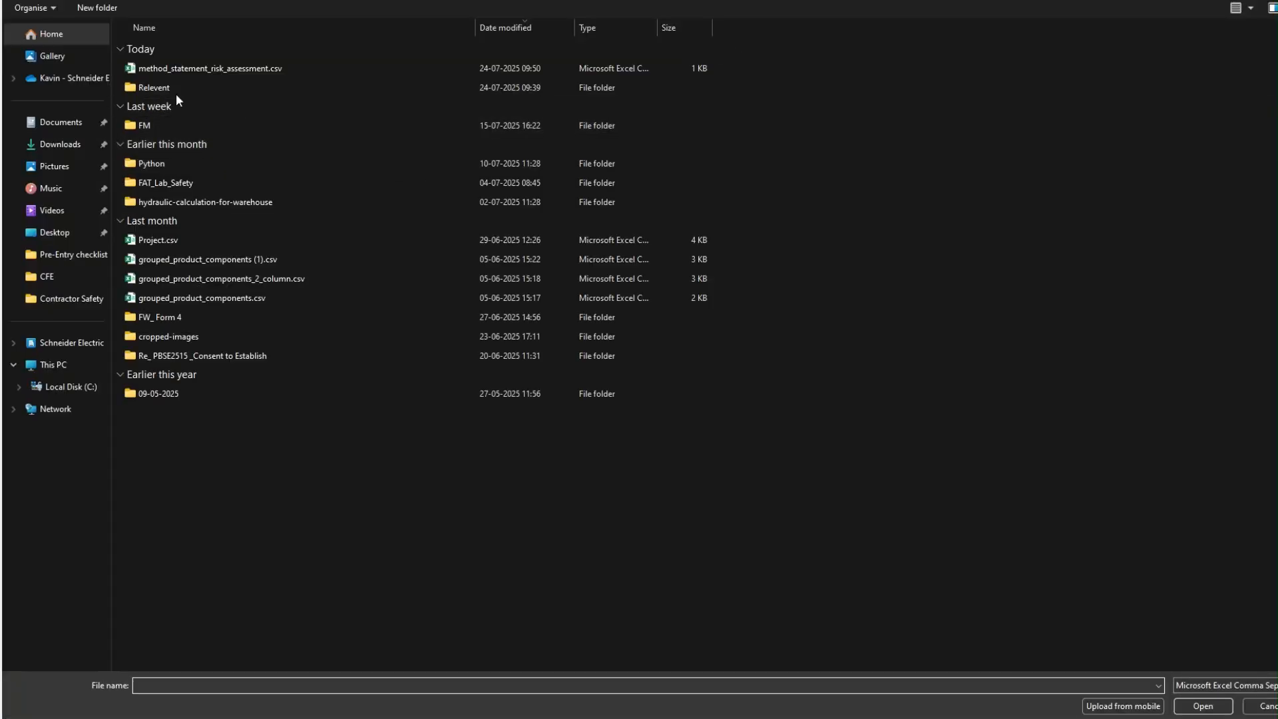
double_click(176, 68)
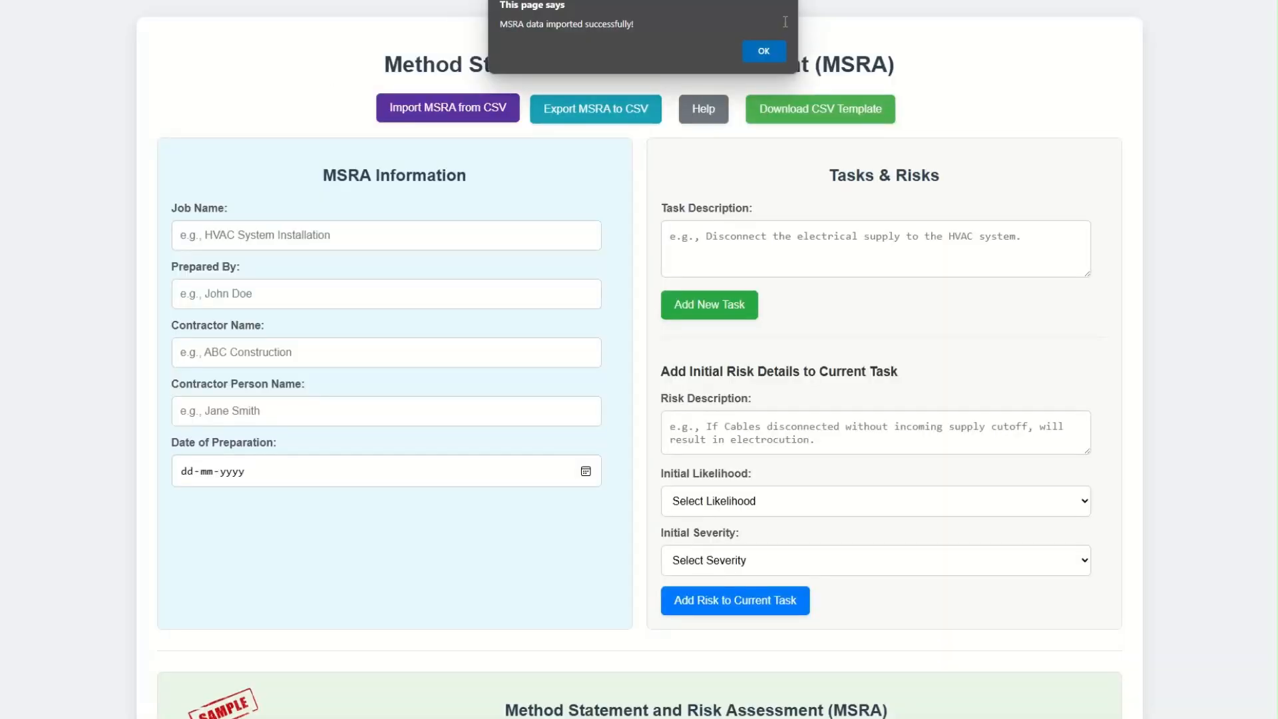
click(768, 50)
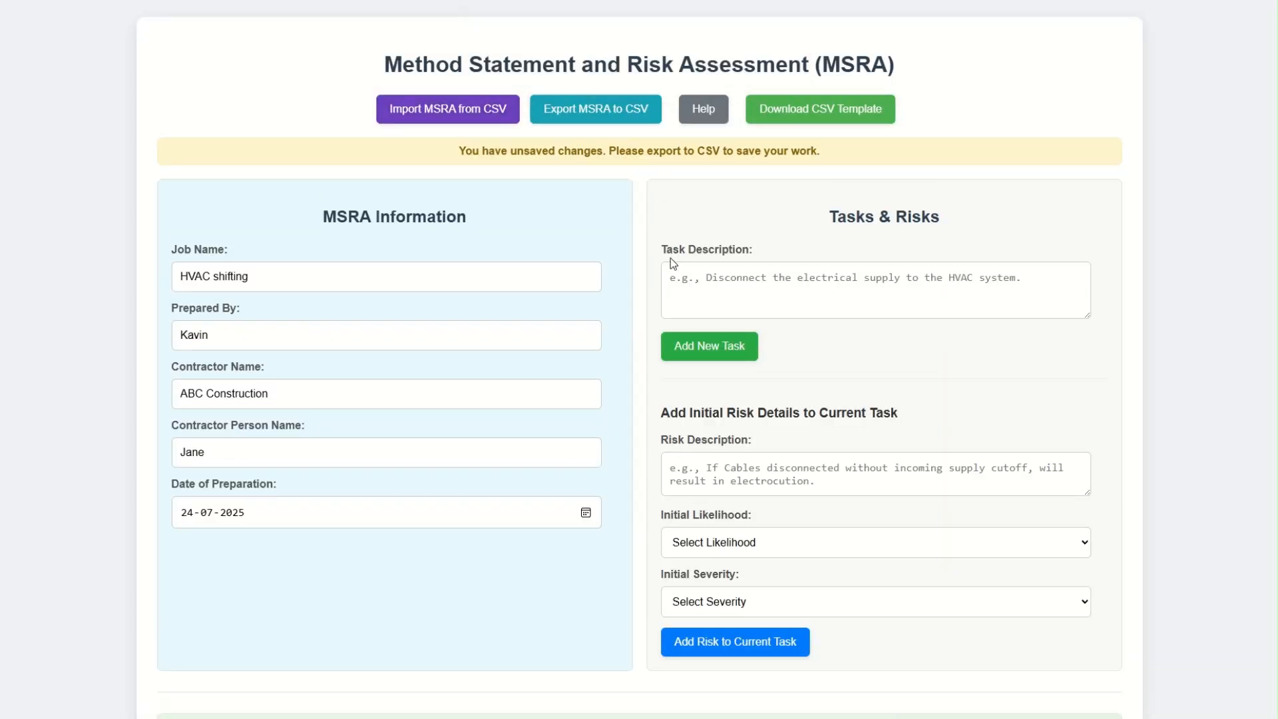
Step: Review the imported job details and the full width of the MSRA table, including risk levels, countermeasures and action columns
scroll(522, 261, down, 10)
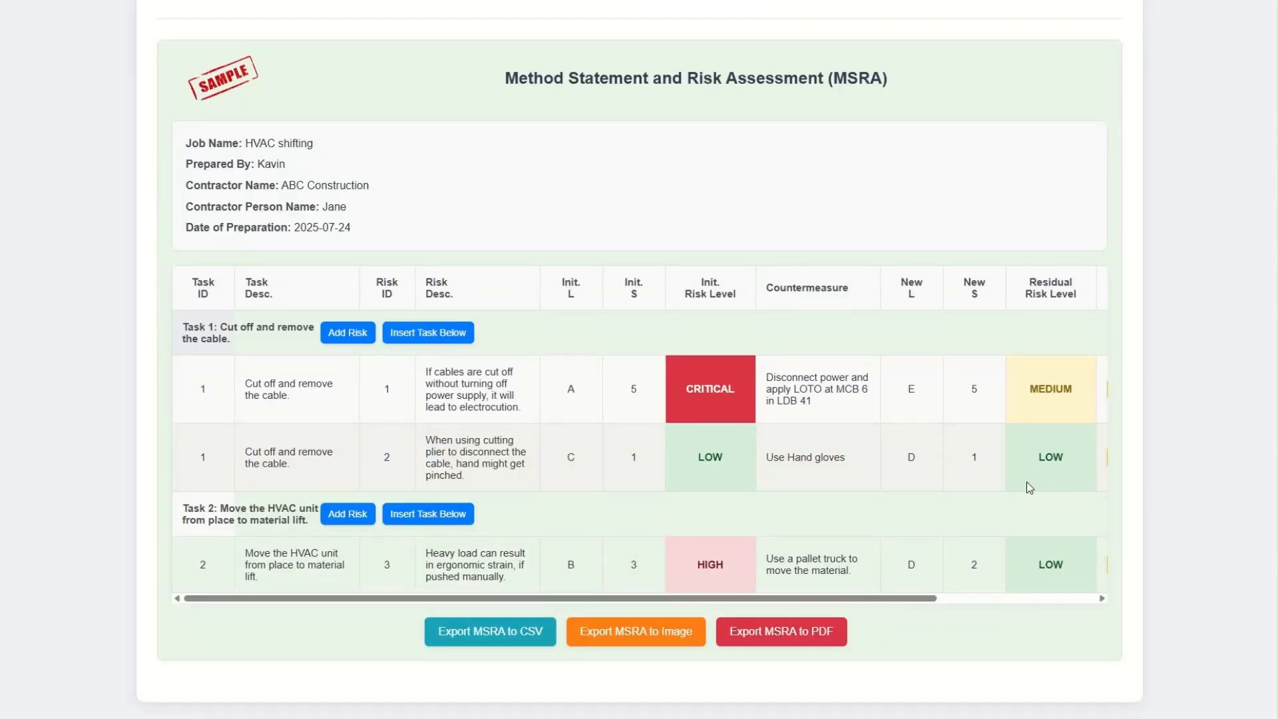
scroll(496, 412, up, 5)
scroll(741, 320, down, 5)
drag(447, 598, 680, 587)
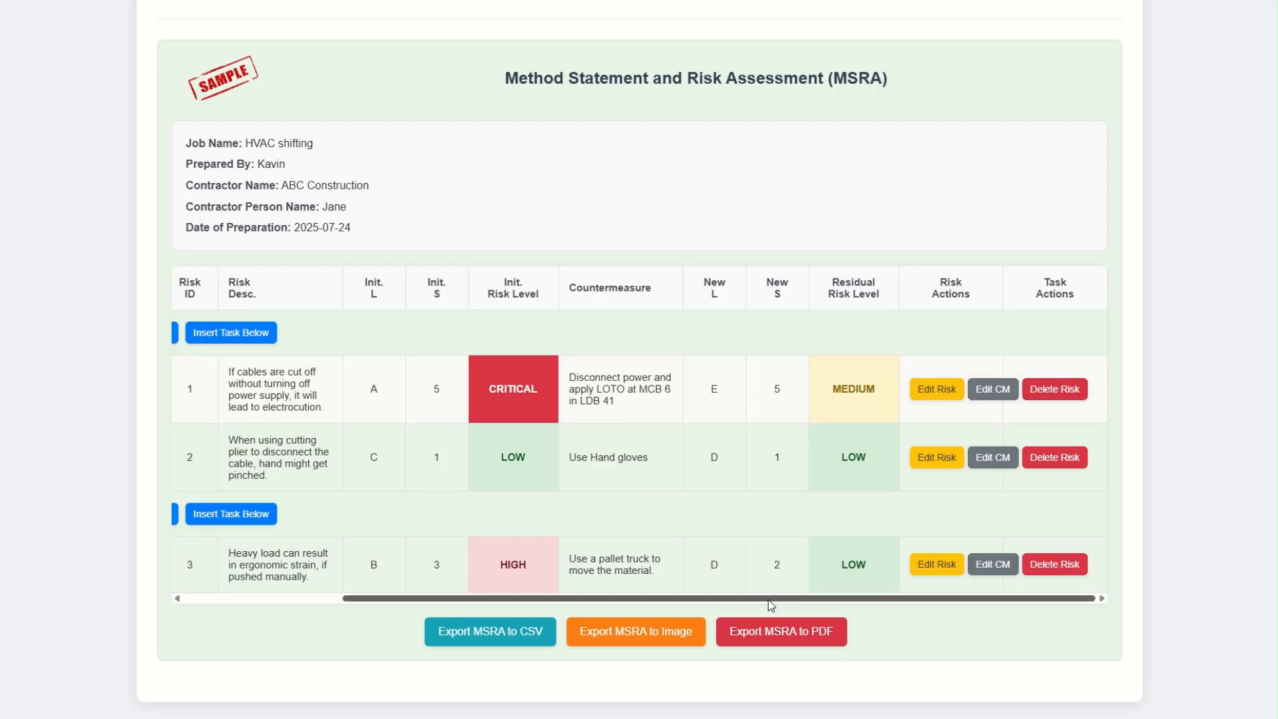
drag(768, 600, 533, 603)
Step: Download the blank MSRA CSV template and open msra_template.csv in Excel
scroll(422, 433, up, 2)
scroll(424, 439, up, 8)
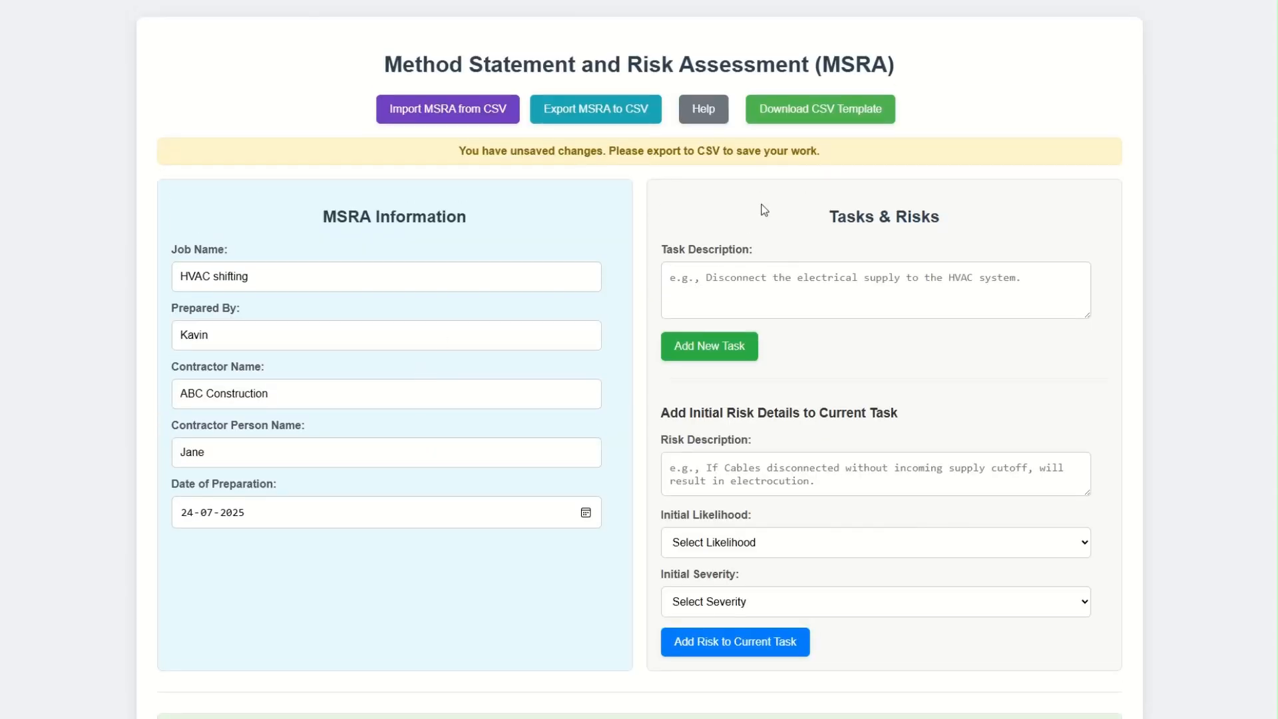
click(820, 112)
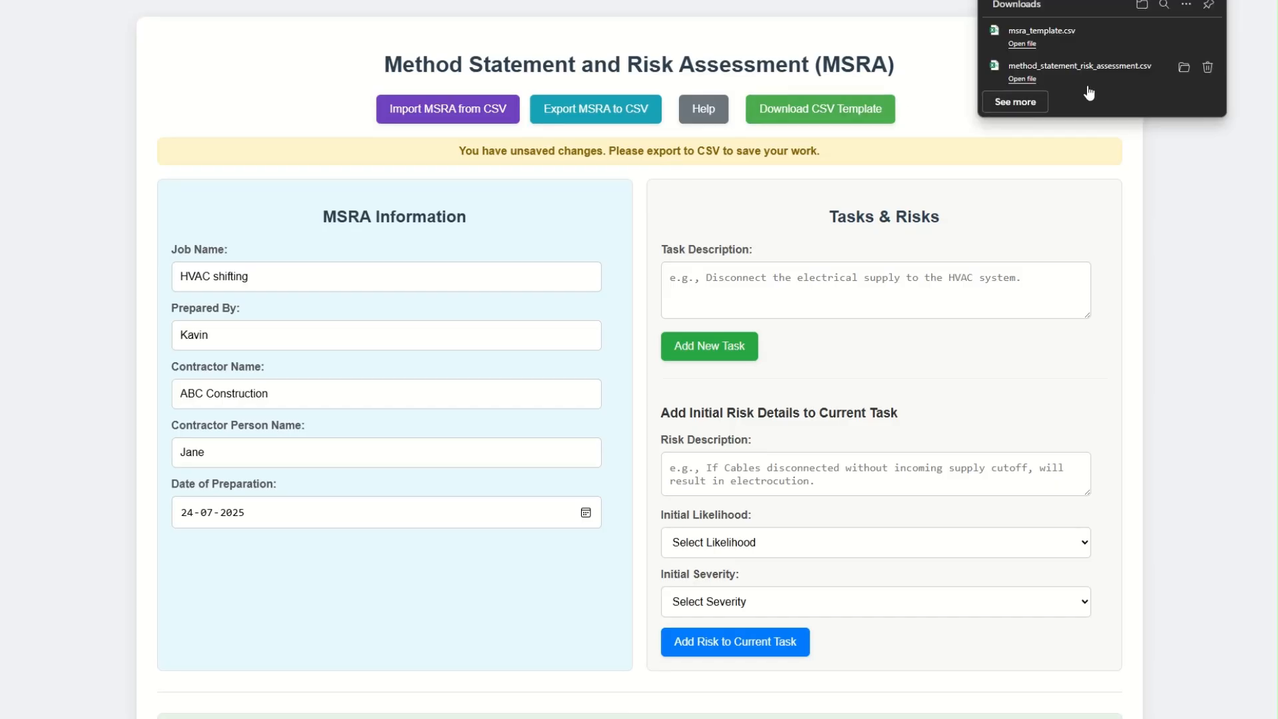
click(1077, 37)
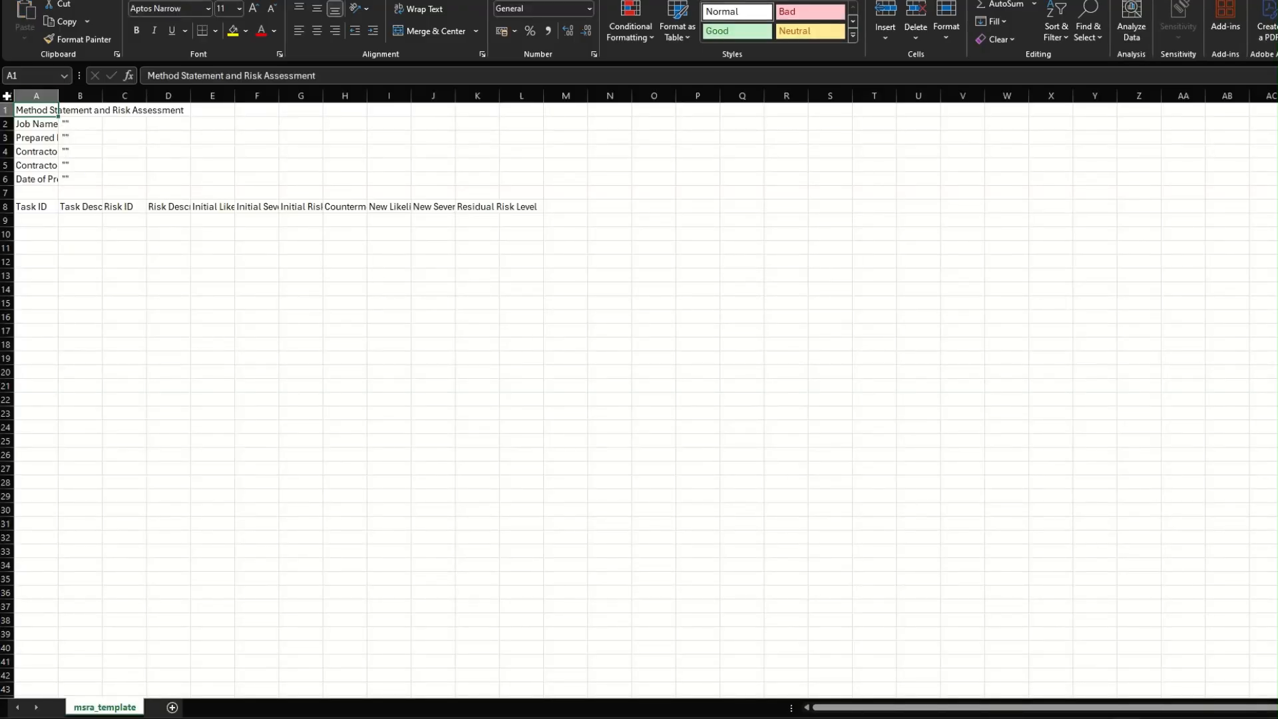
Step: Auto-fit all column widths in the template sheet so its headings can be read in full
click(7, 96)
double_click(58, 96)
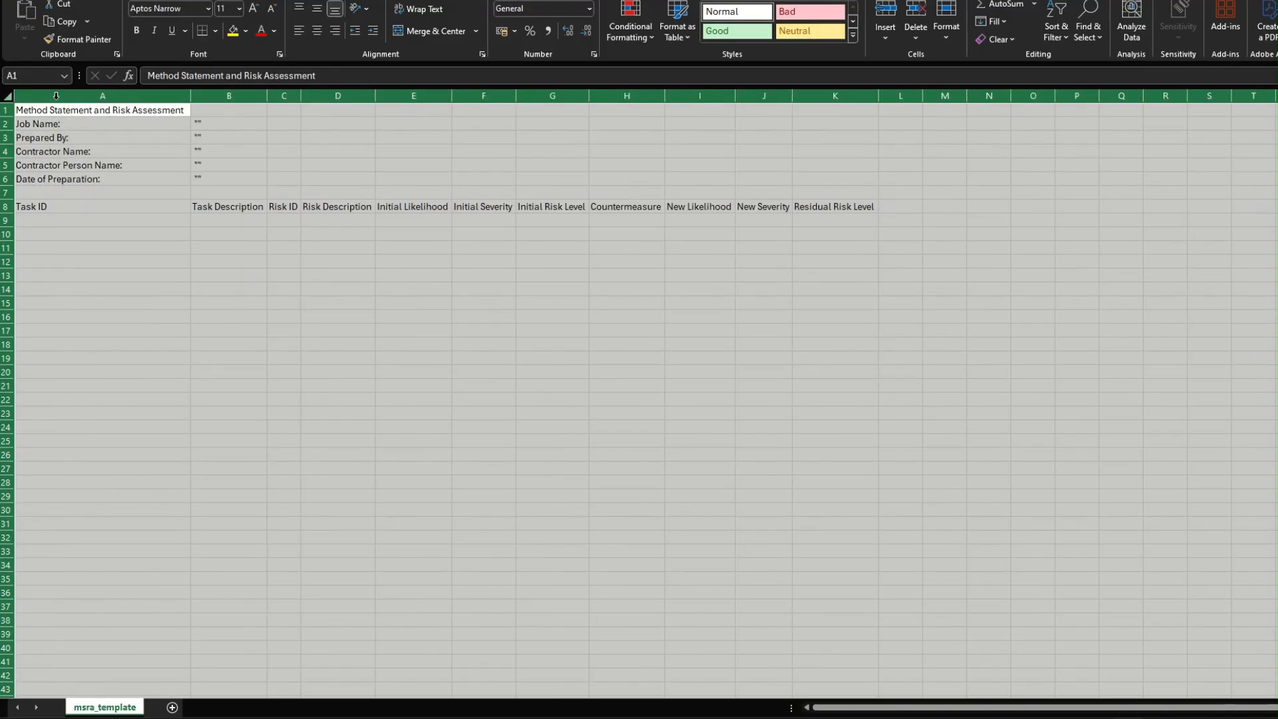
click(302, 217)
Step: Examine the template's value cells for job name, prepared by, contractor name, contractor person name and date of preparation
click(195, 122)
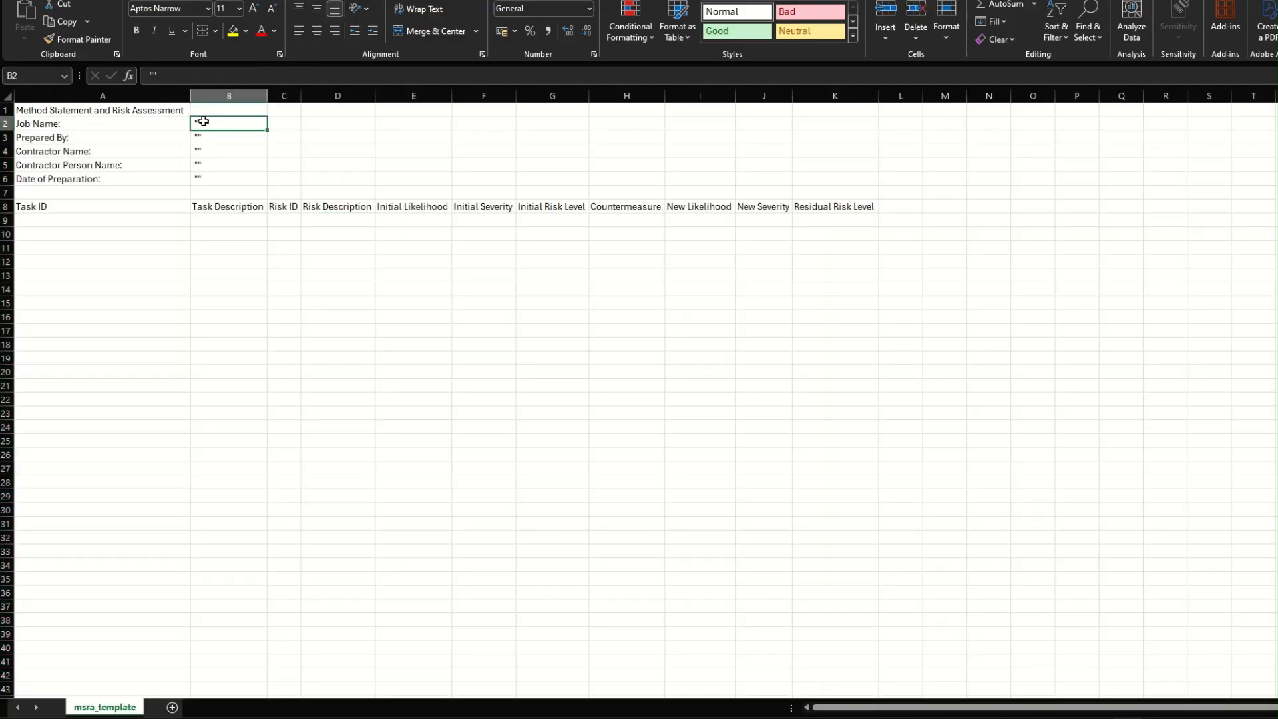
double_click(198, 128)
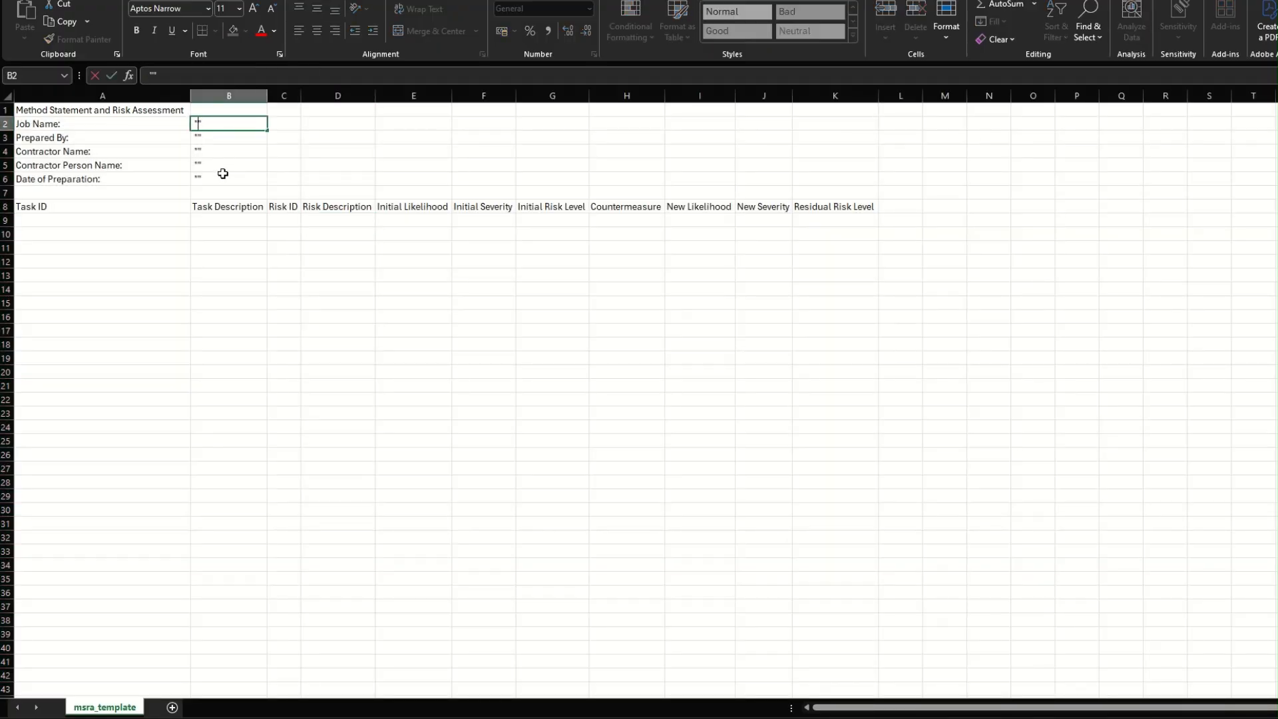
double_click(223, 124)
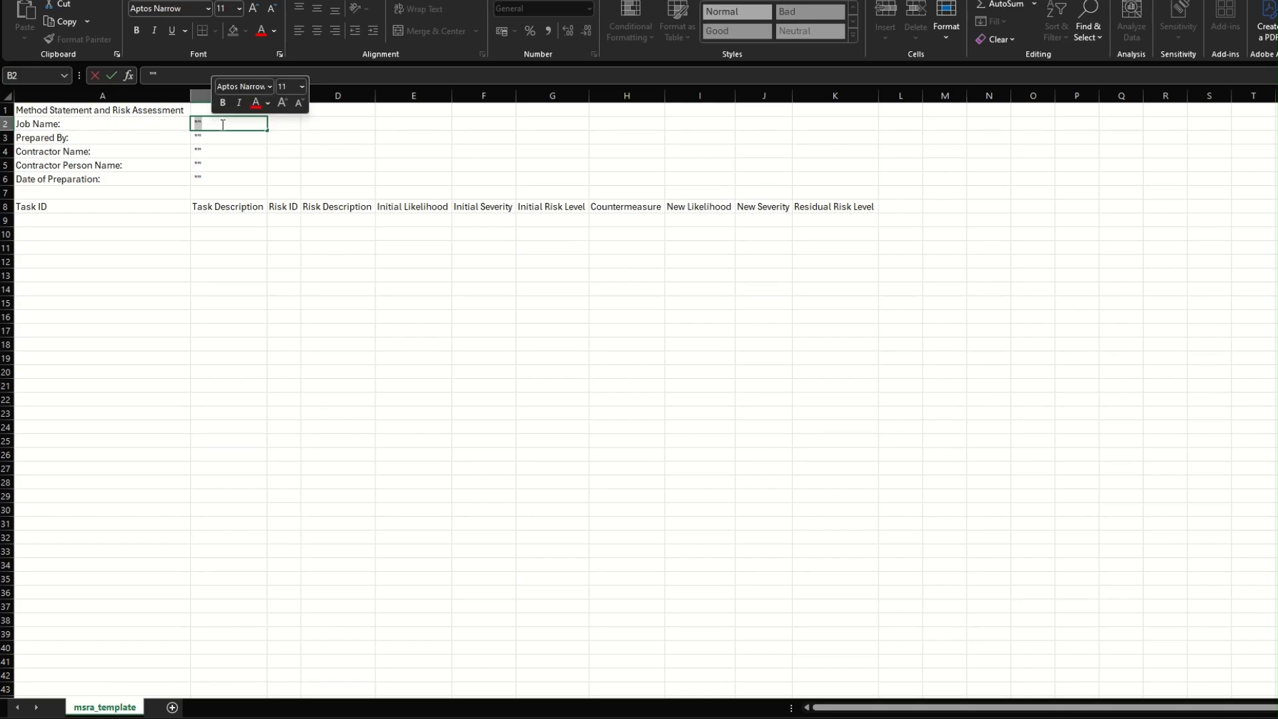
key(Return)
key(Down)
key(Down)
key(Down)
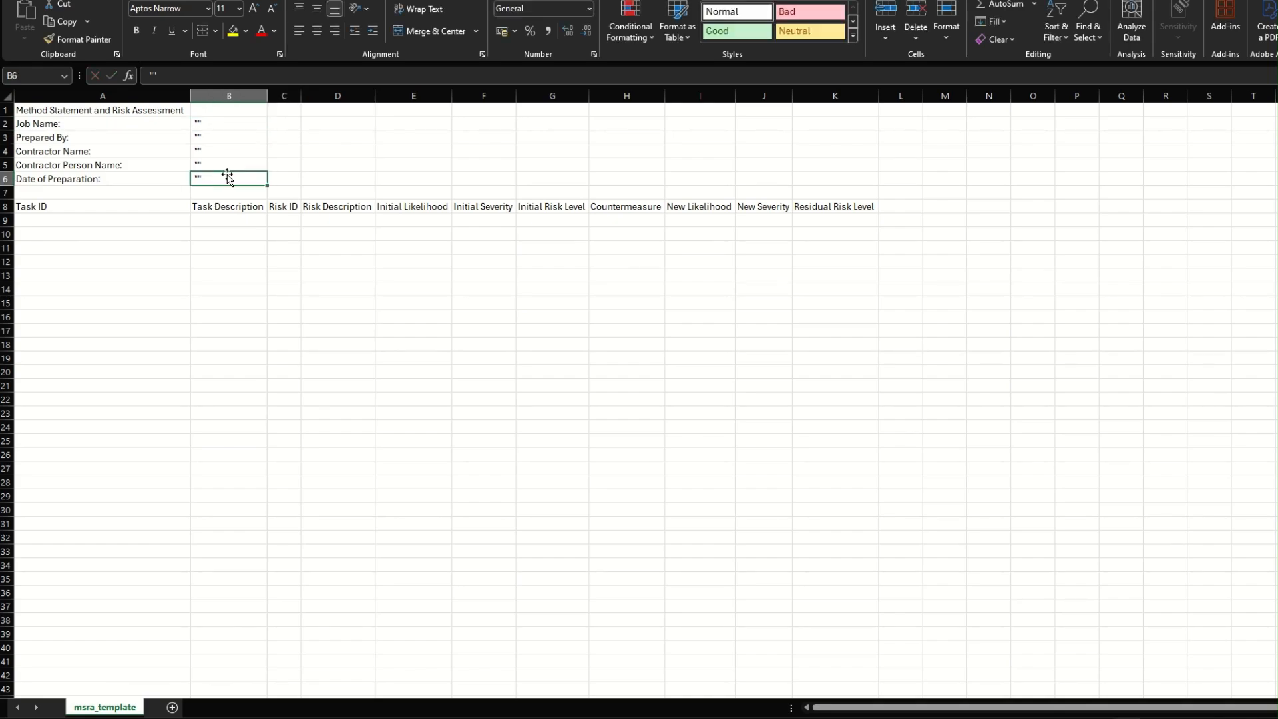
click(225, 124)
click(224, 148)
click(228, 133)
click(228, 149)
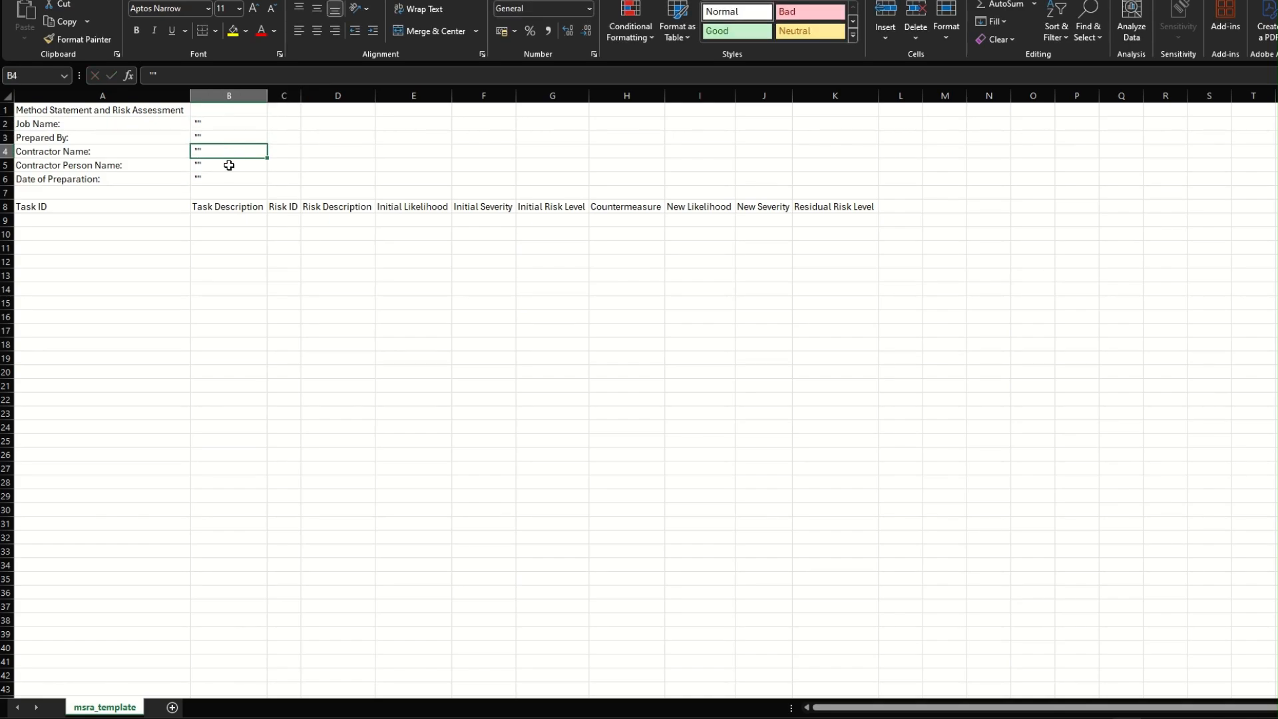
click(229, 165)
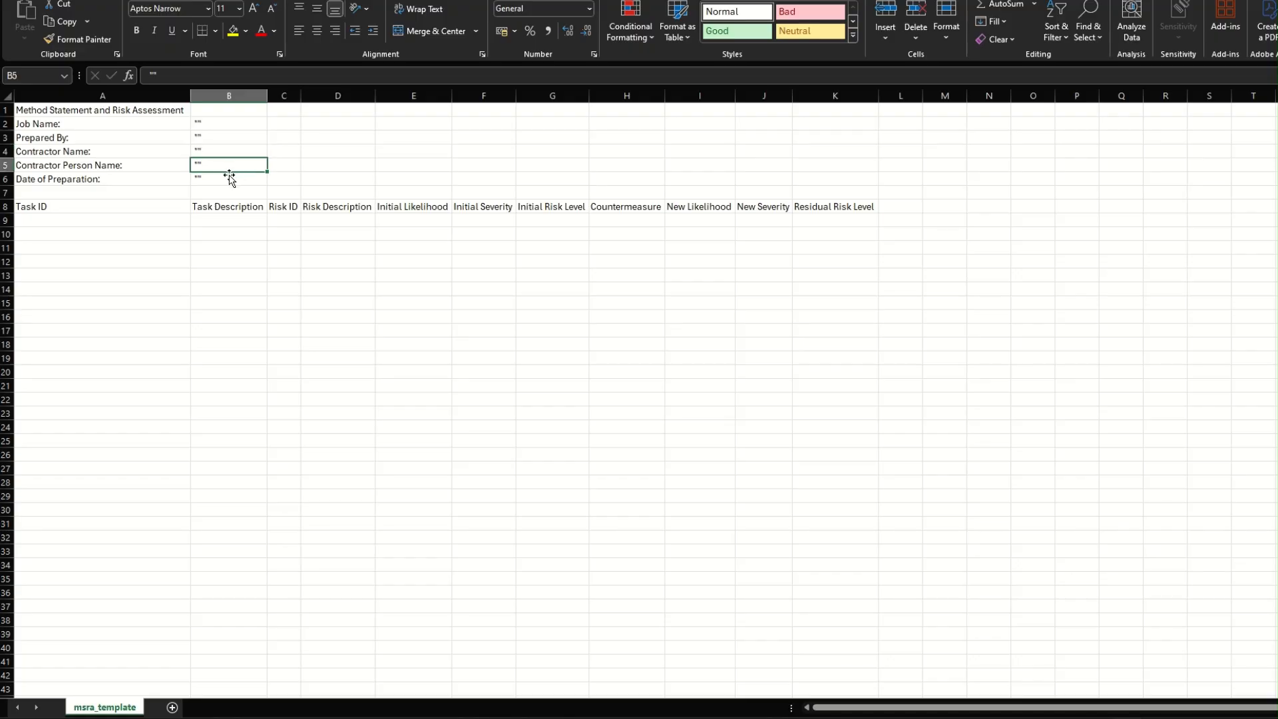
click(229, 178)
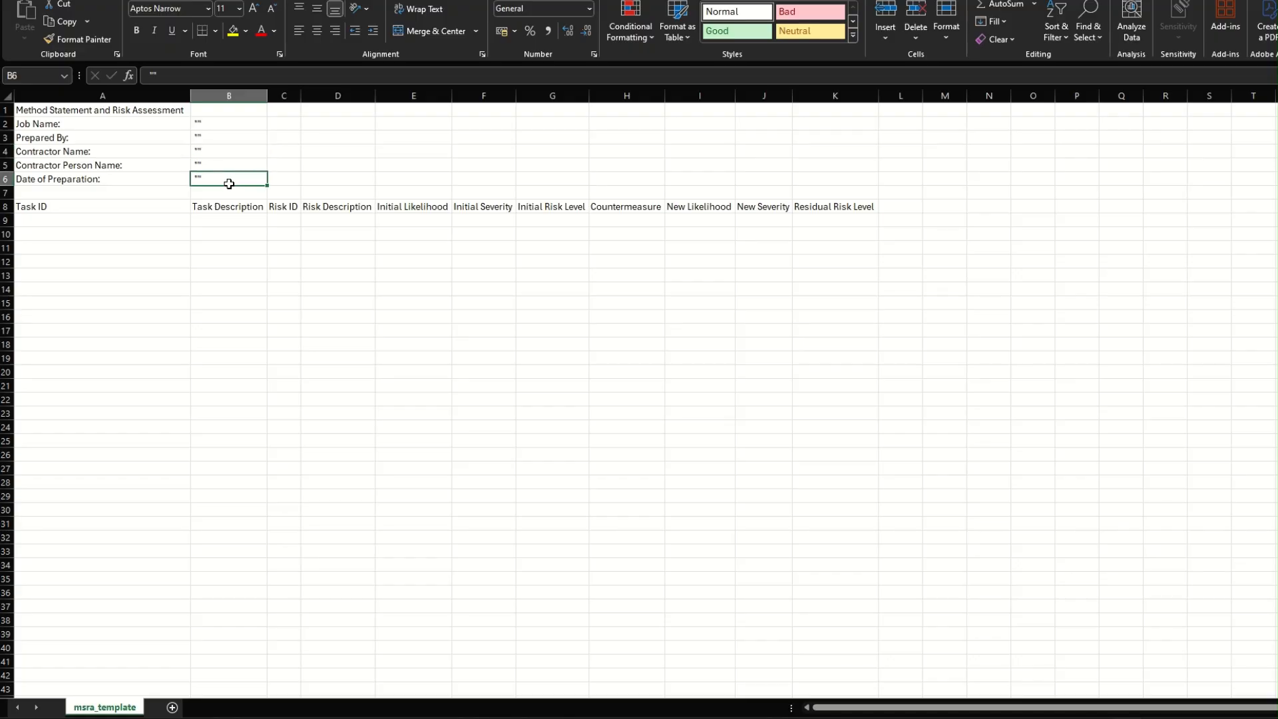
Step: Examine where the template's rows take the task ID, task description, risk ID and risk description for each risk
click(47, 209)
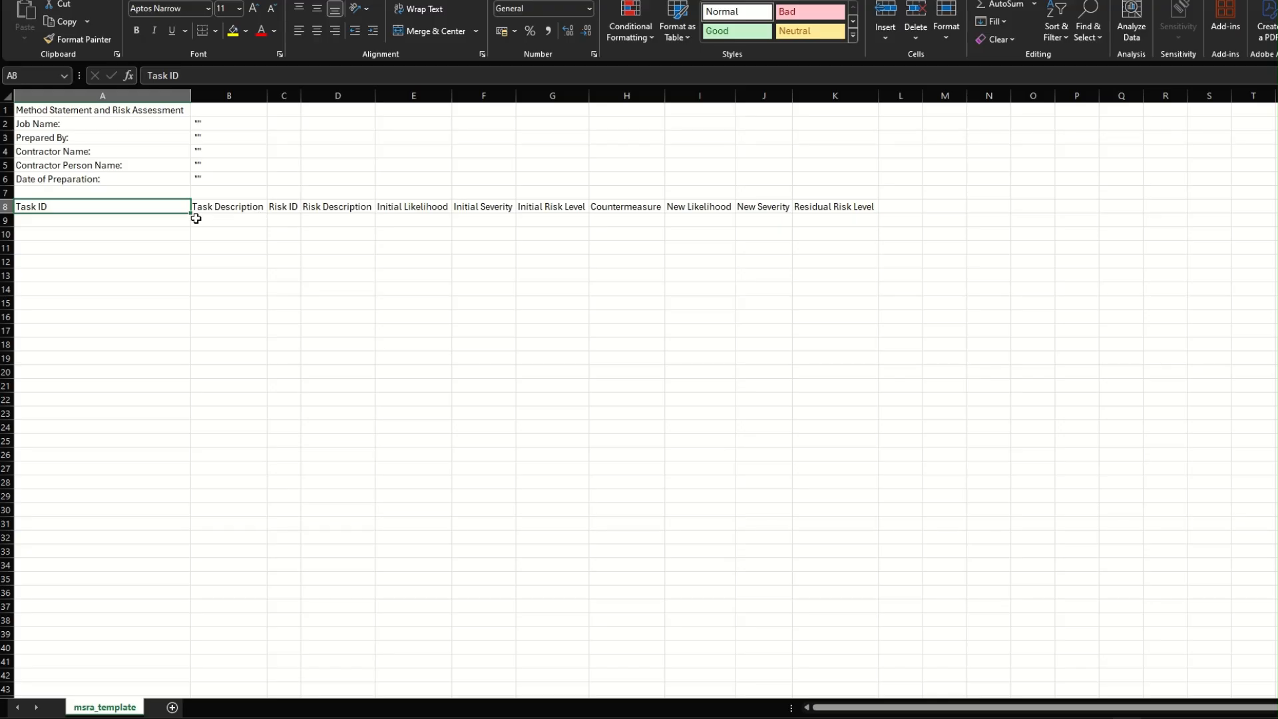
click(104, 222)
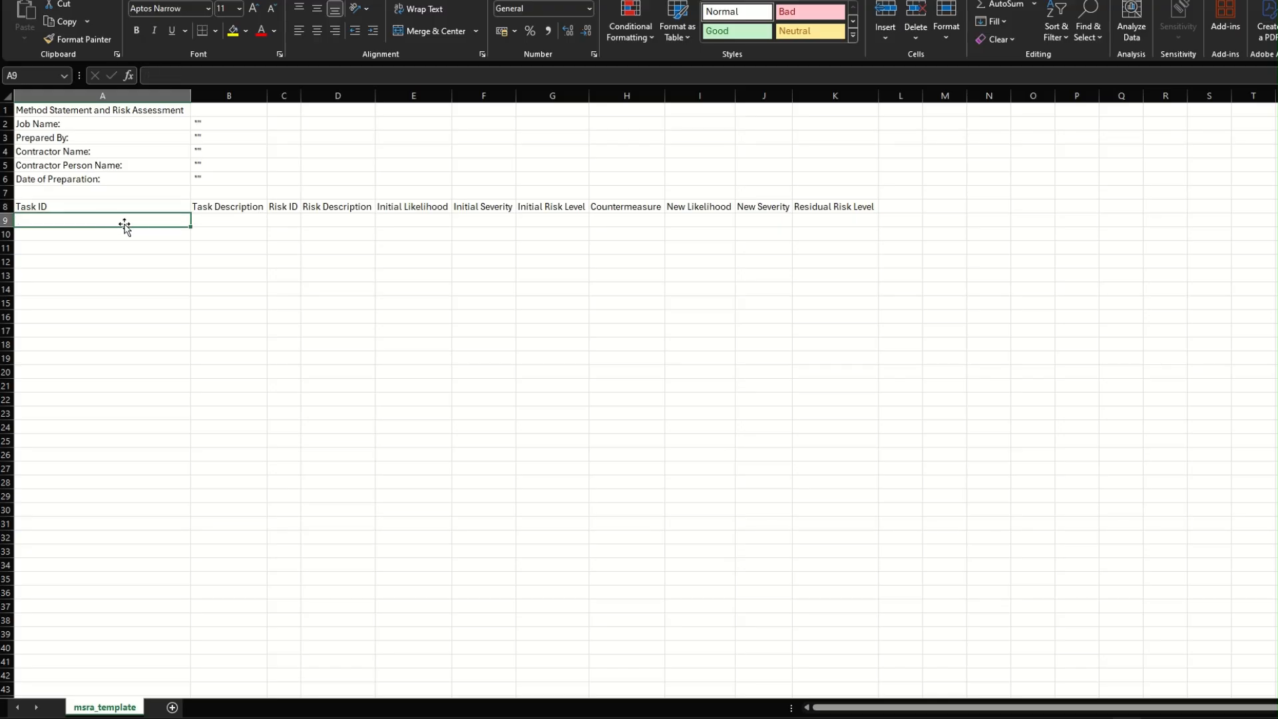
click(227, 219)
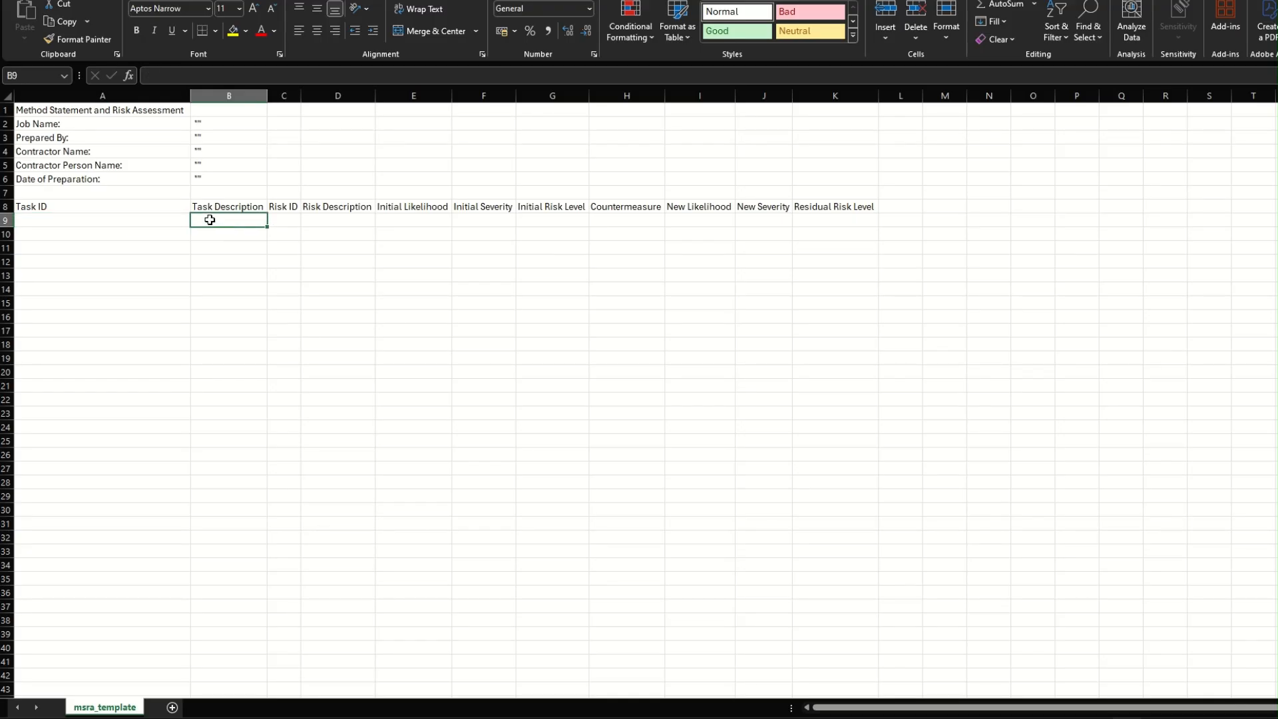
click(276, 215)
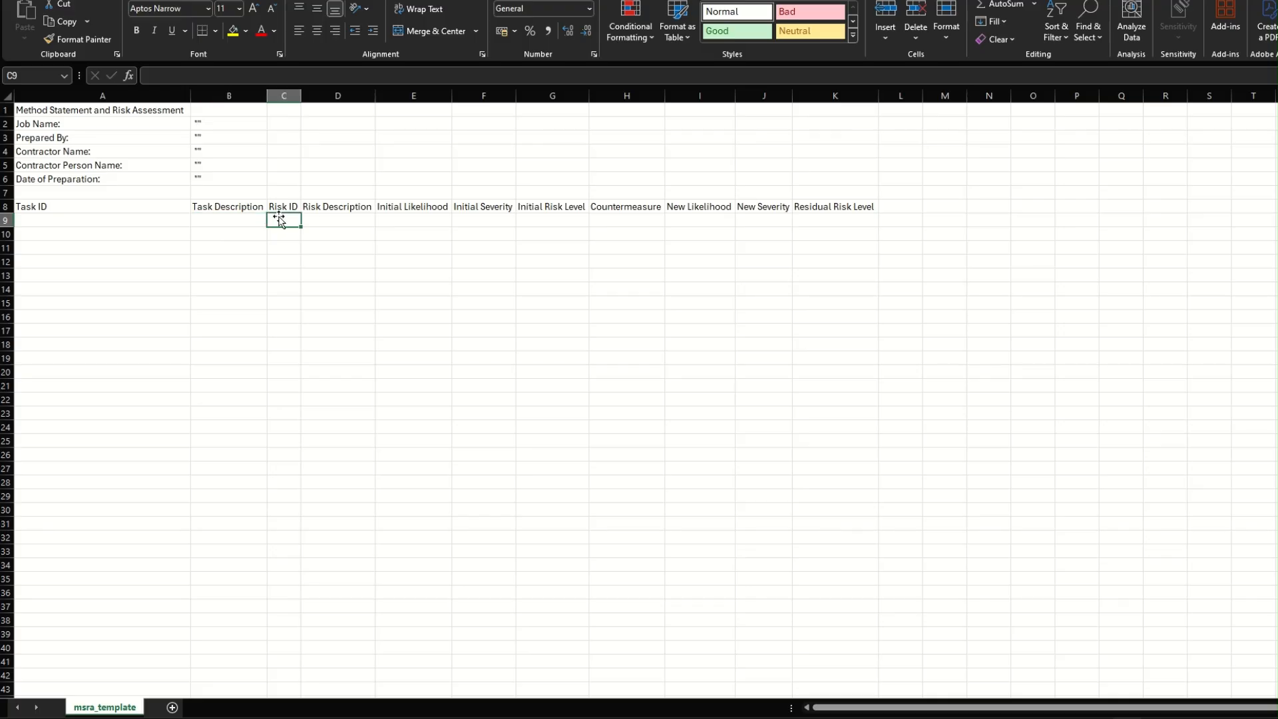
click(357, 217)
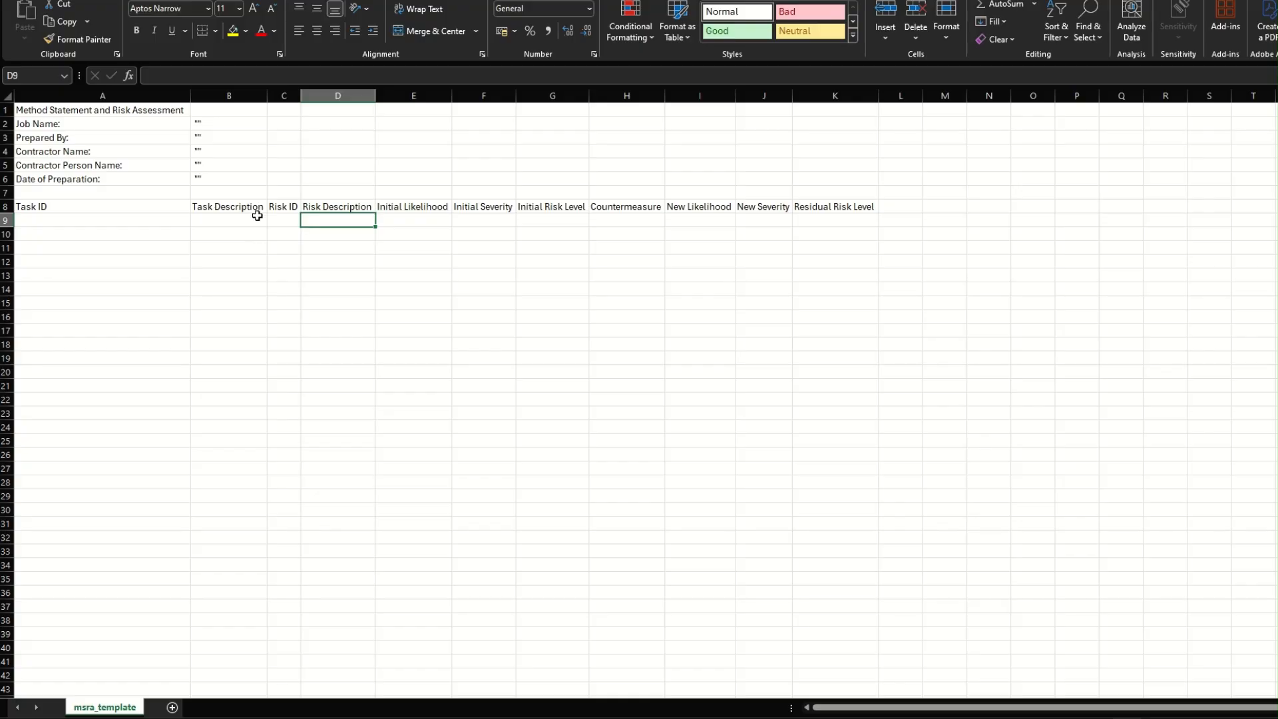
click(247, 233)
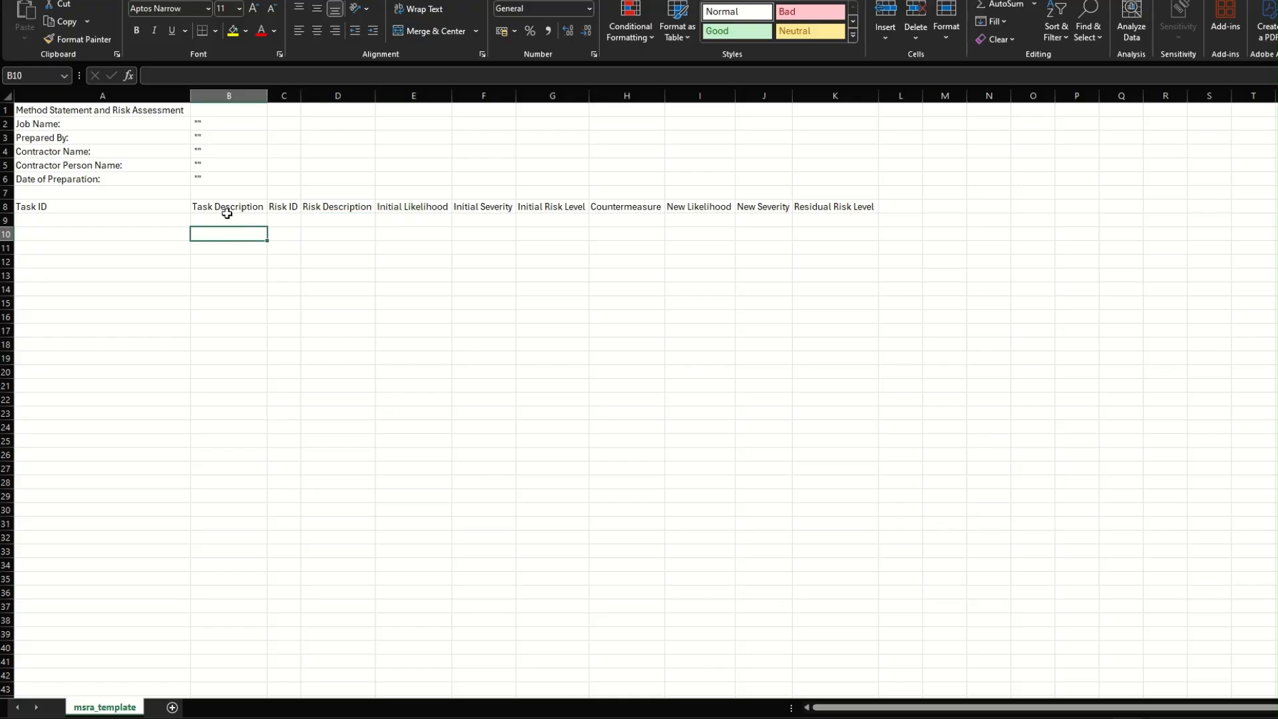
click(108, 221)
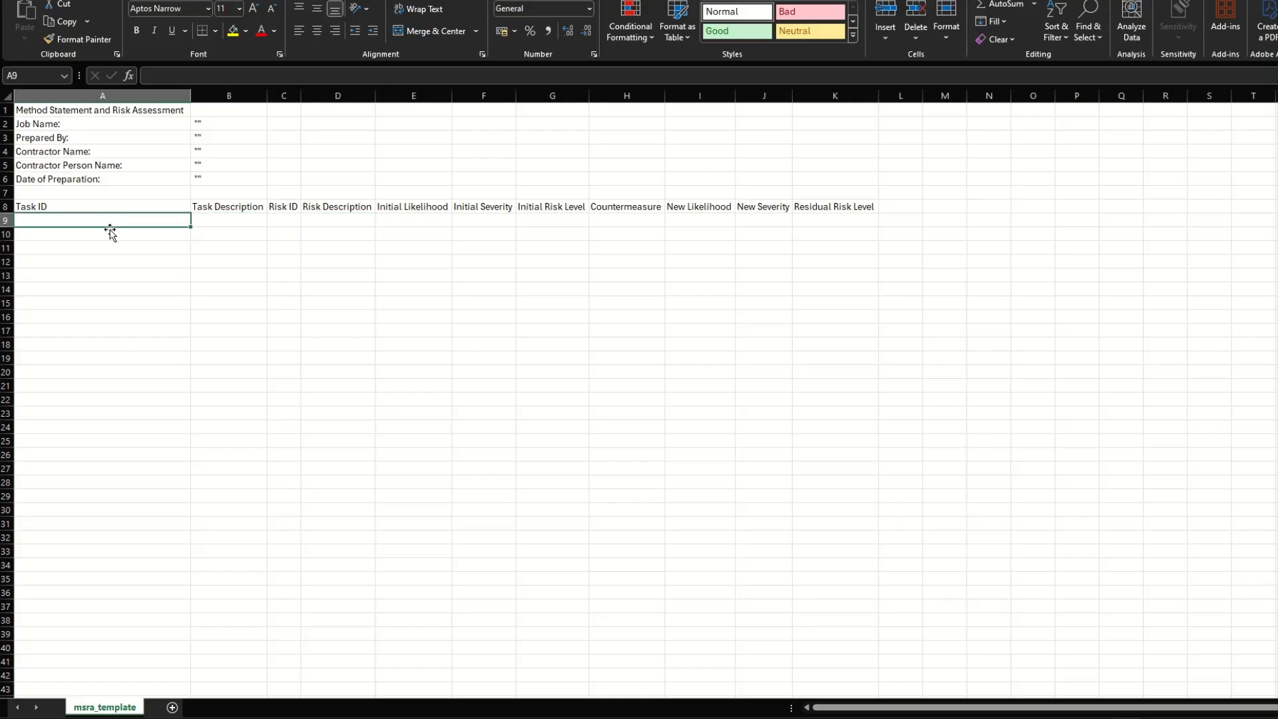
click(109, 232)
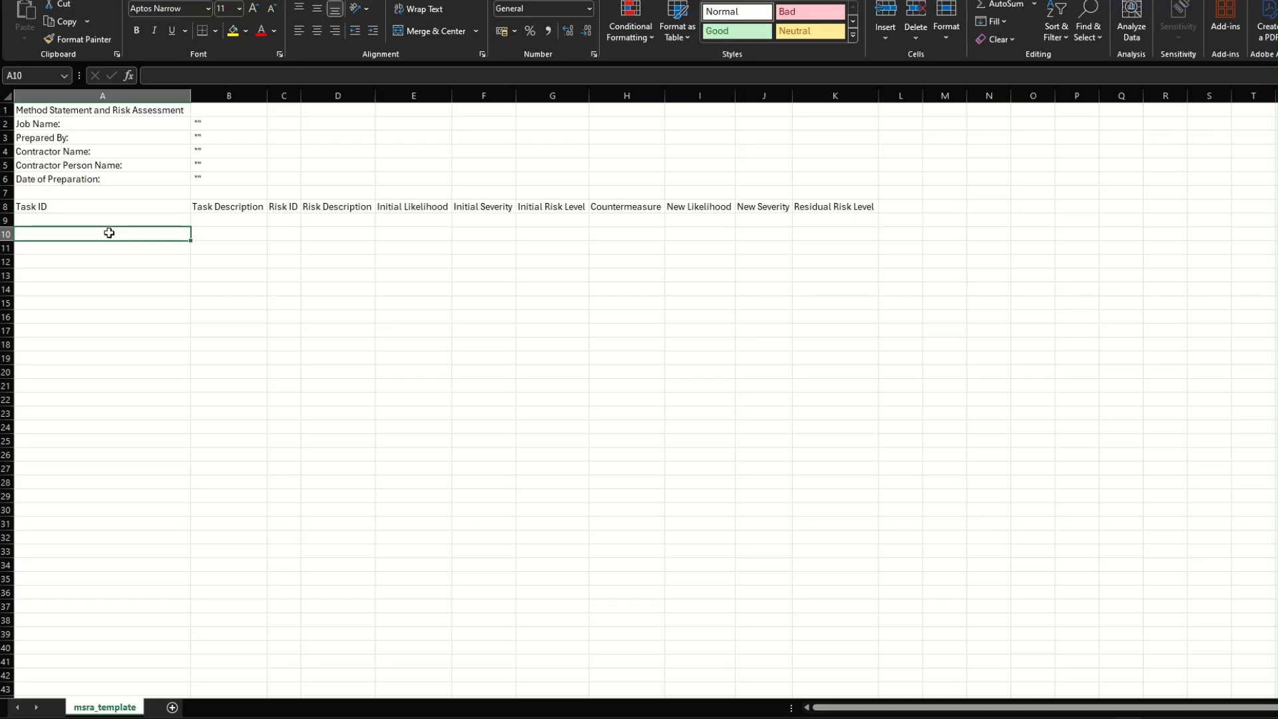
click(281, 219)
click(282, 234)
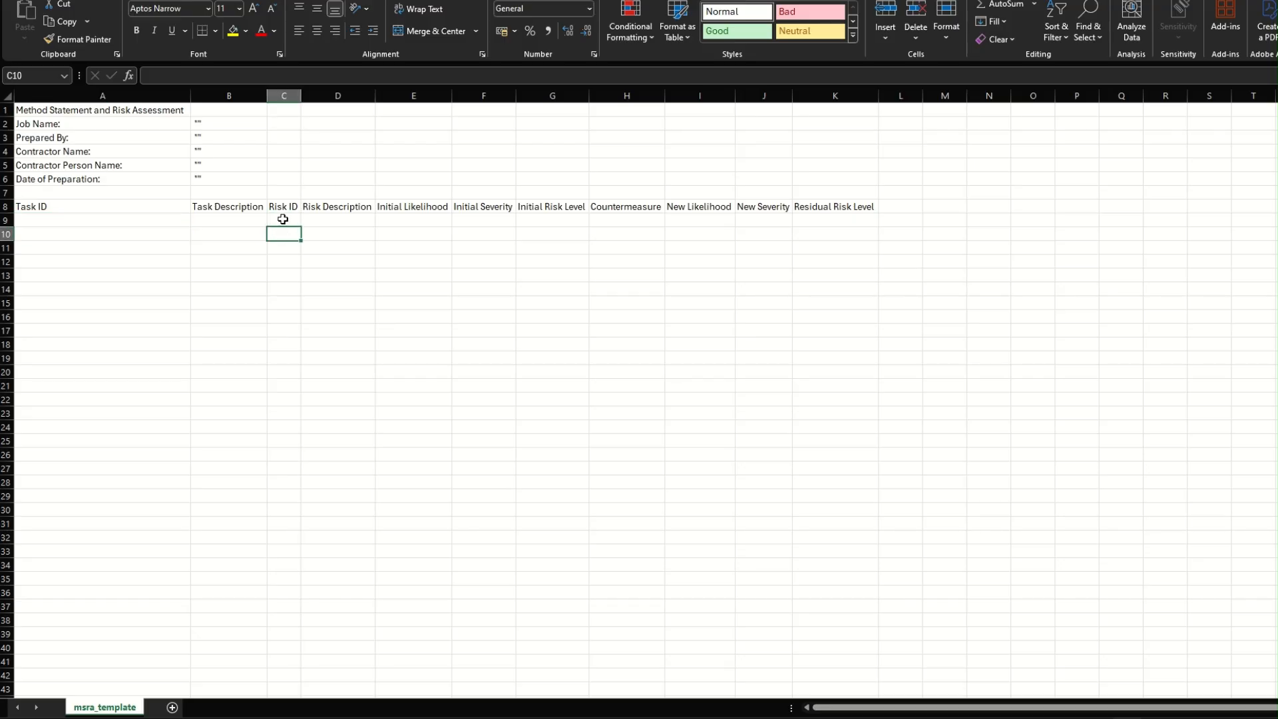
click(283, 219)
click(284, 233)
click(338, 238)
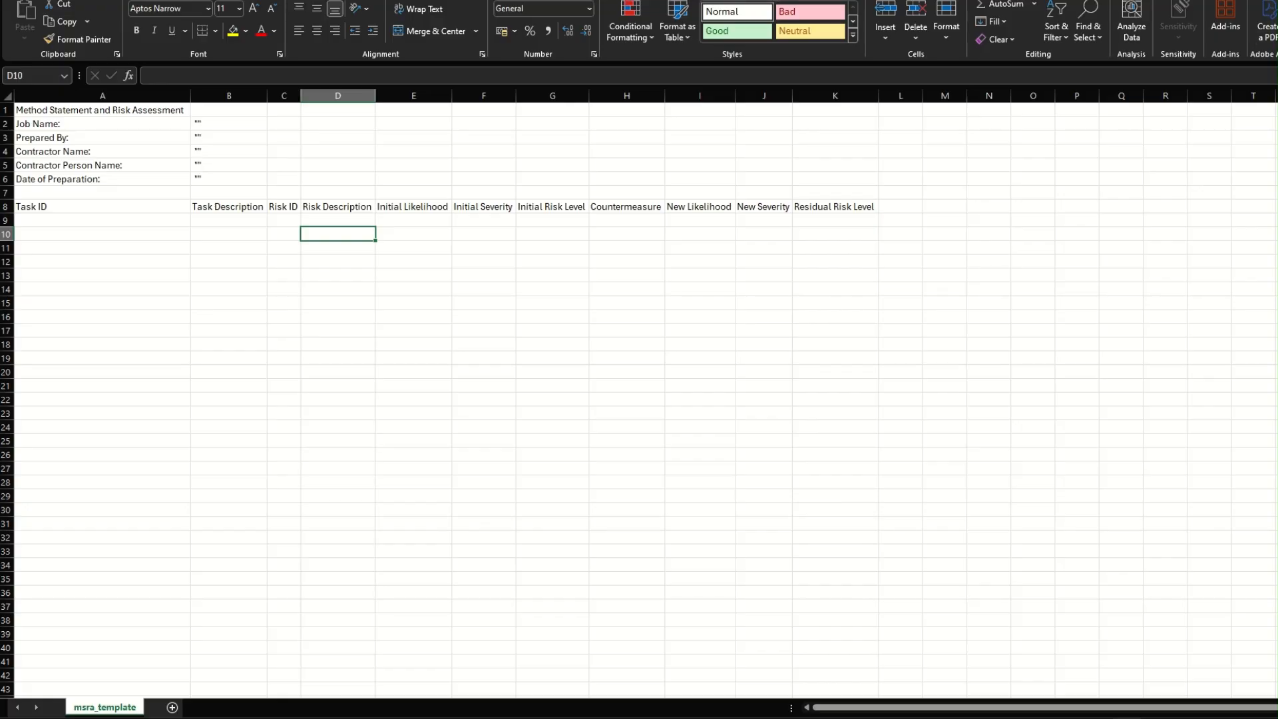
Step: Close msra_template.csv without saving the changes and dismiss the download list on the MSRA page
key(alt+F4)
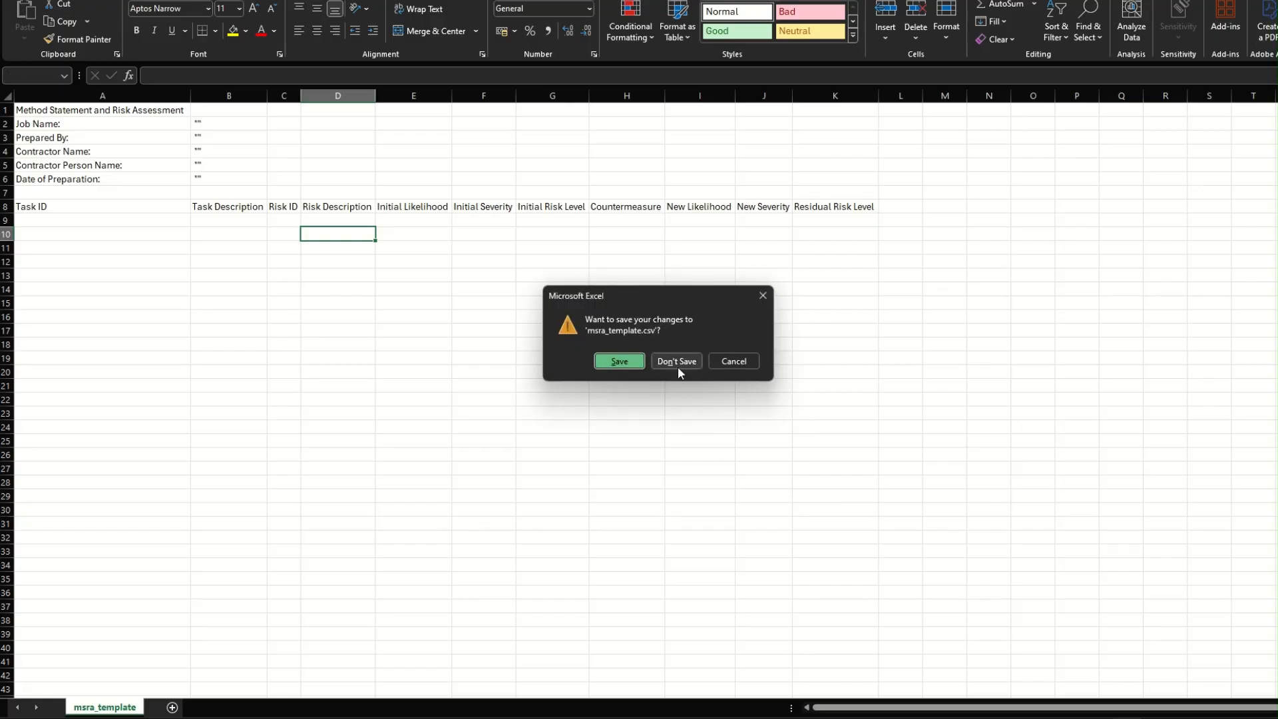
click(677, 364)
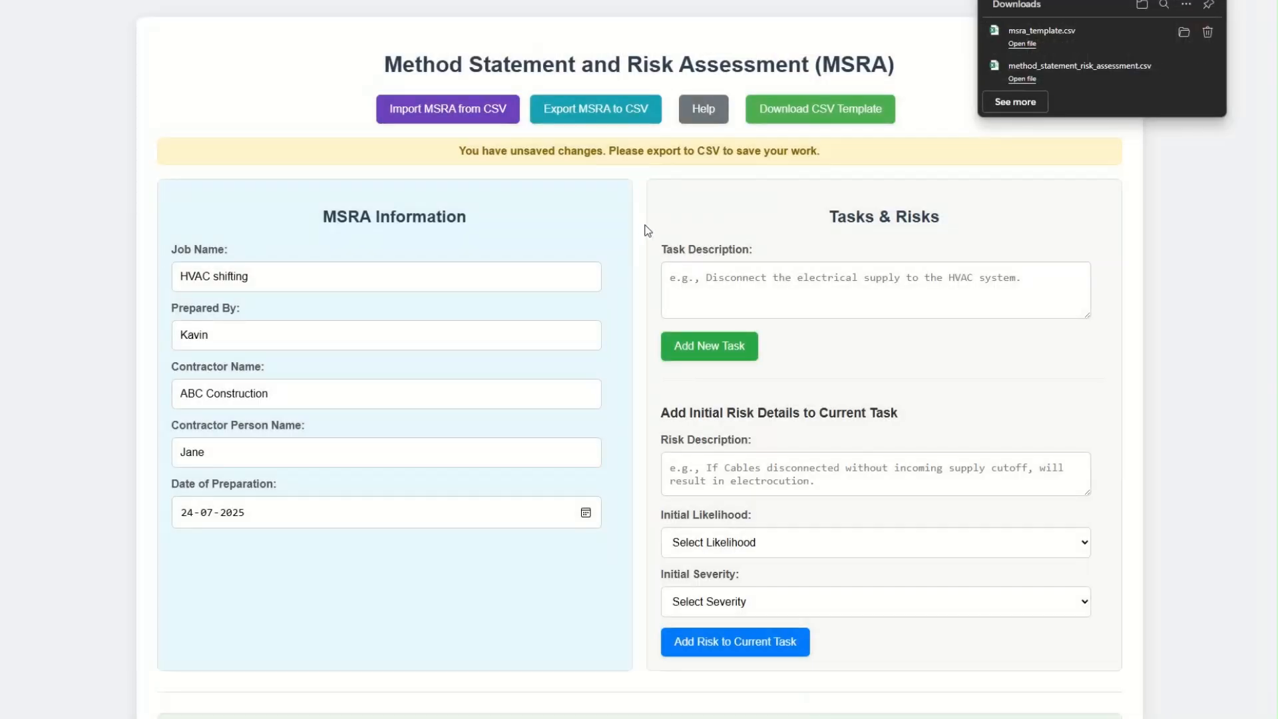
click(784, 176)
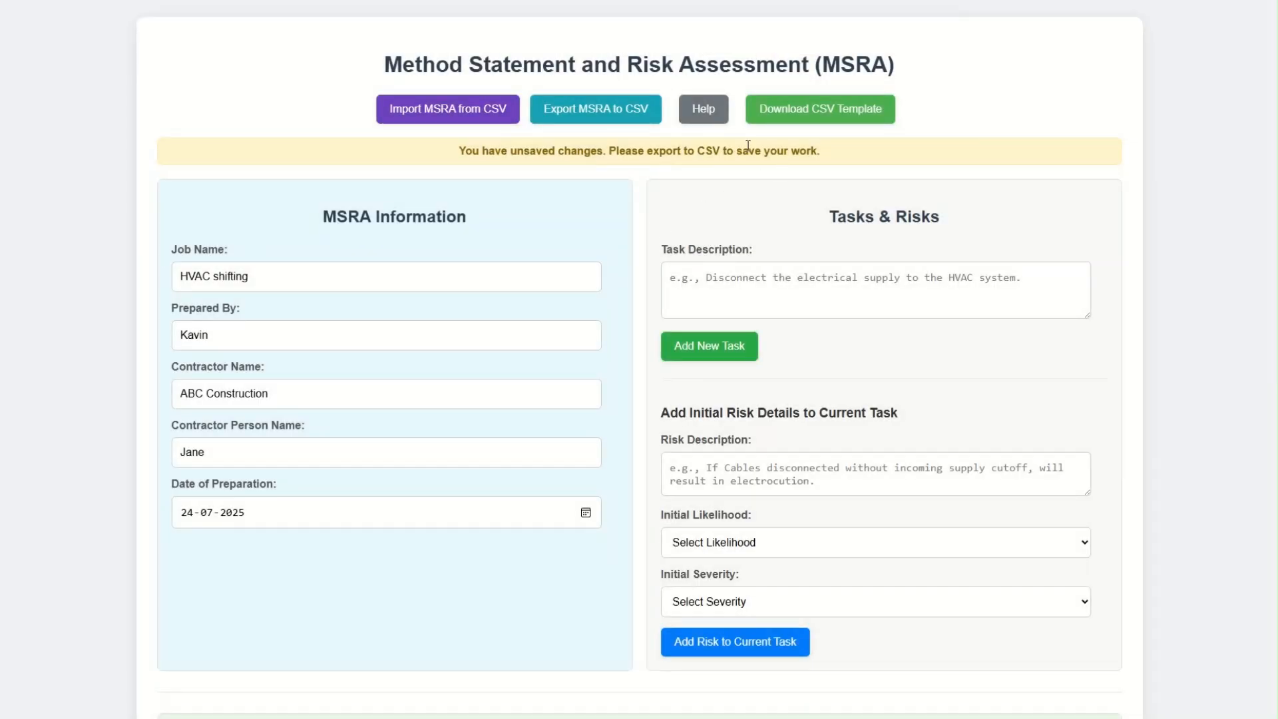
Step: Export the MSRA to PDF and open msra_overview.pdf to check the exported page
scroll(748, 149, down, 10)
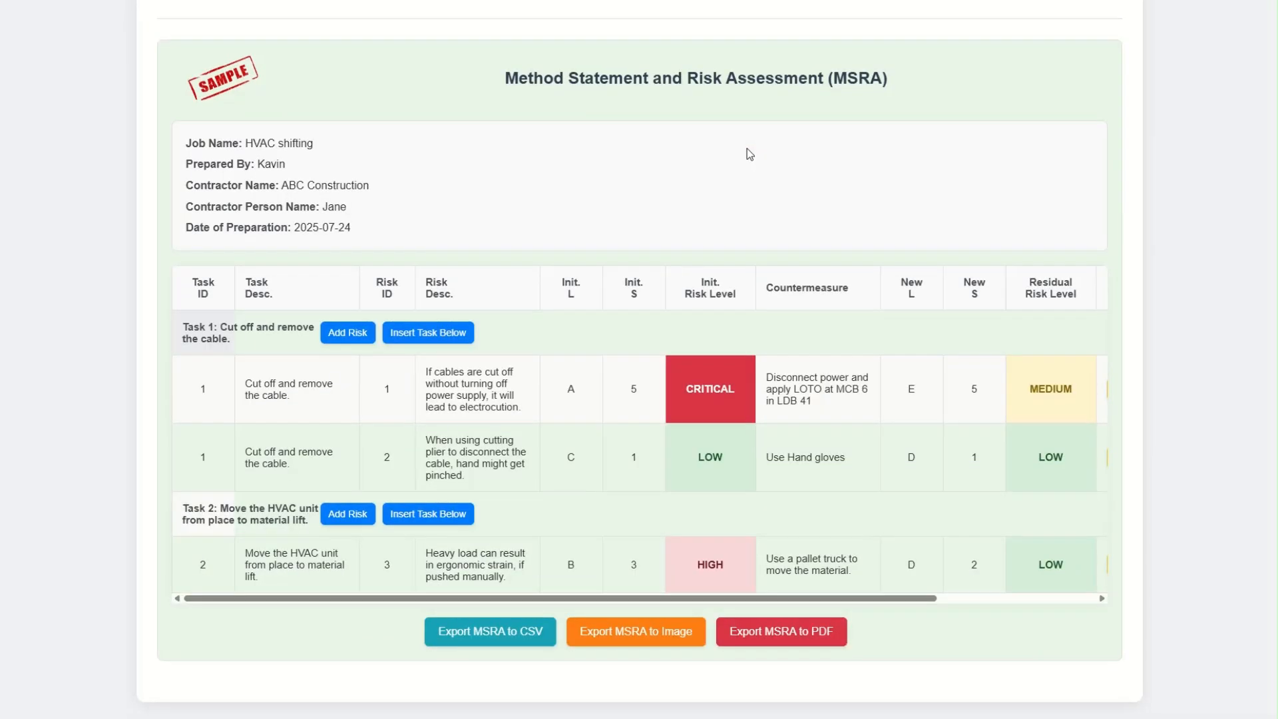
click(795, 636)
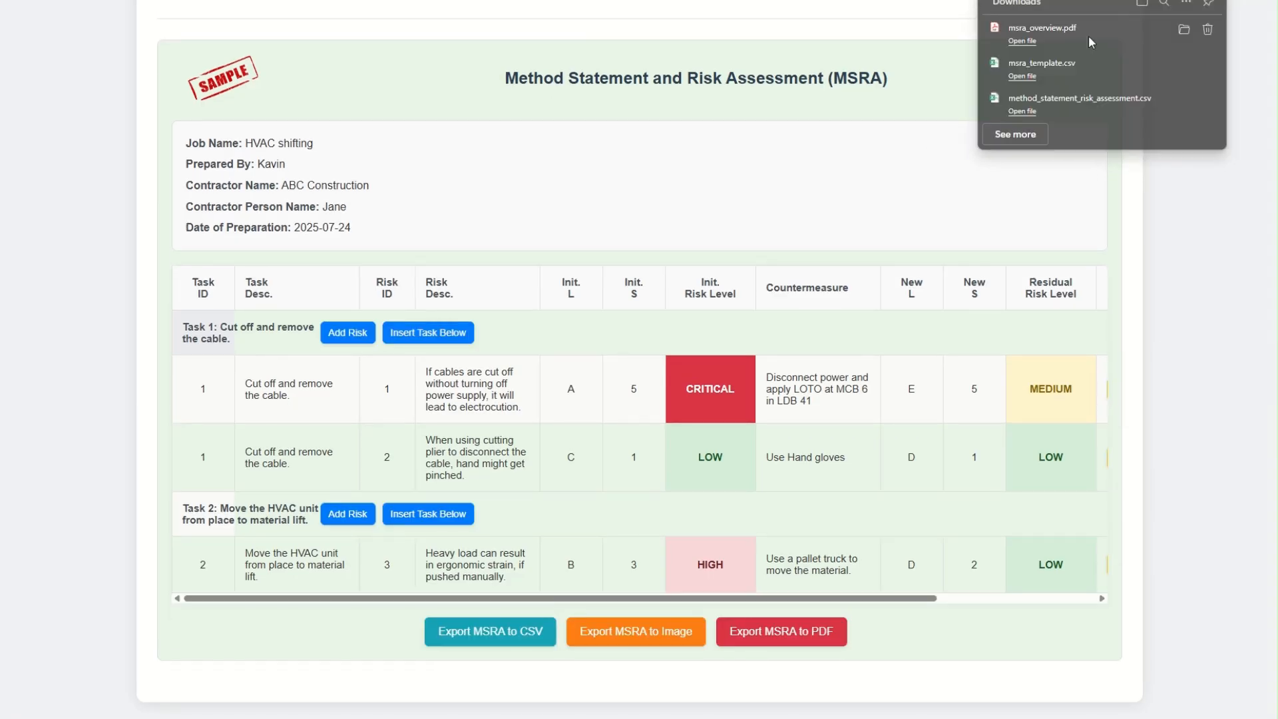
click(1090, 38)
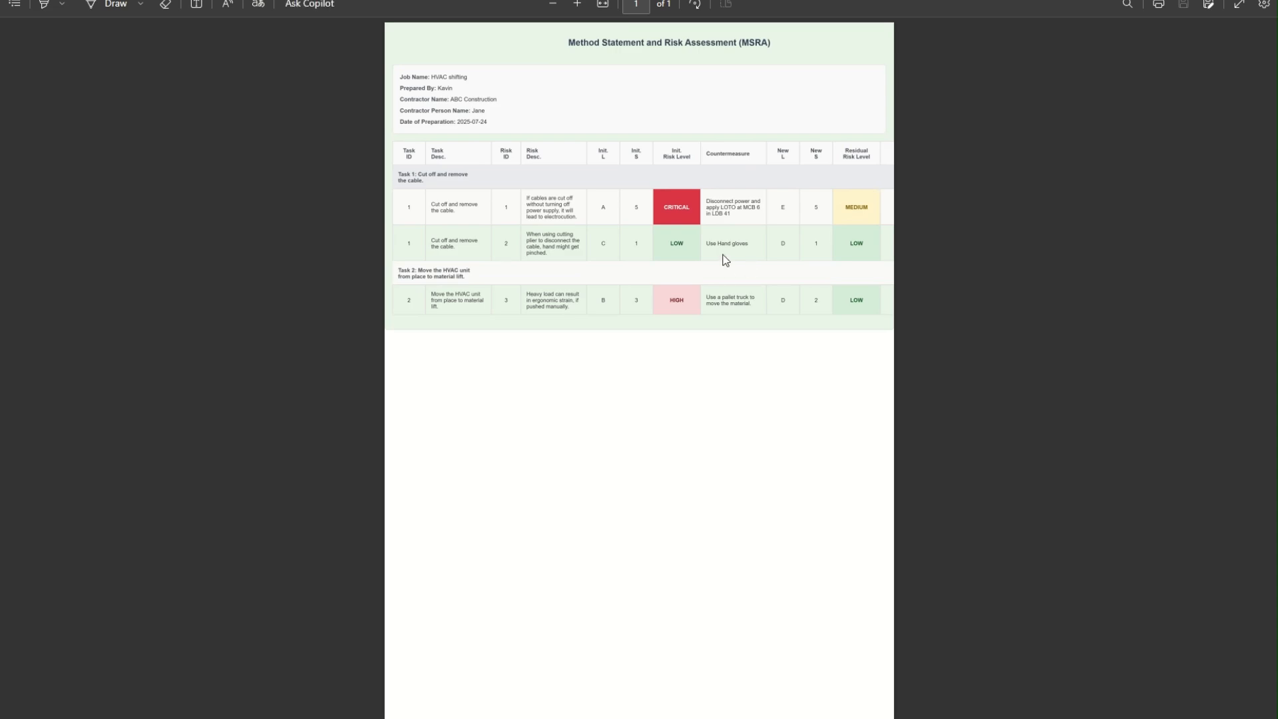
scroll(692, 318, down, 1)
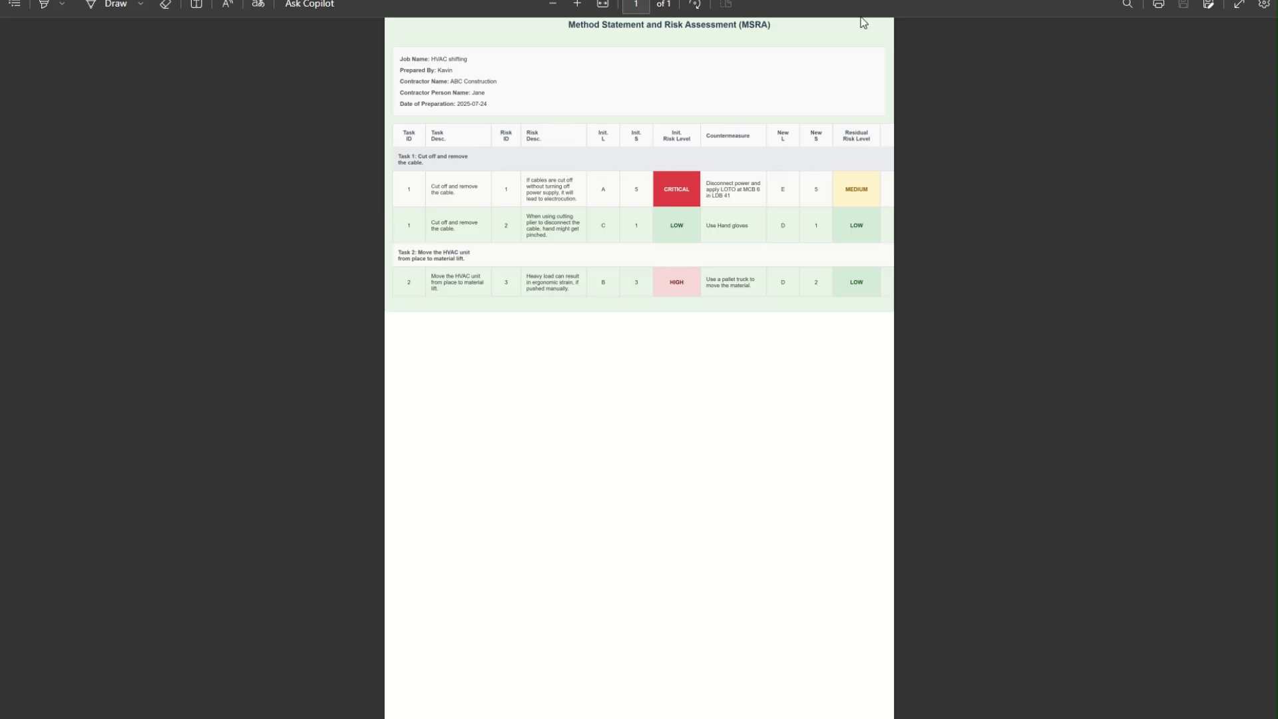
scroll(826, 137, up, 1)
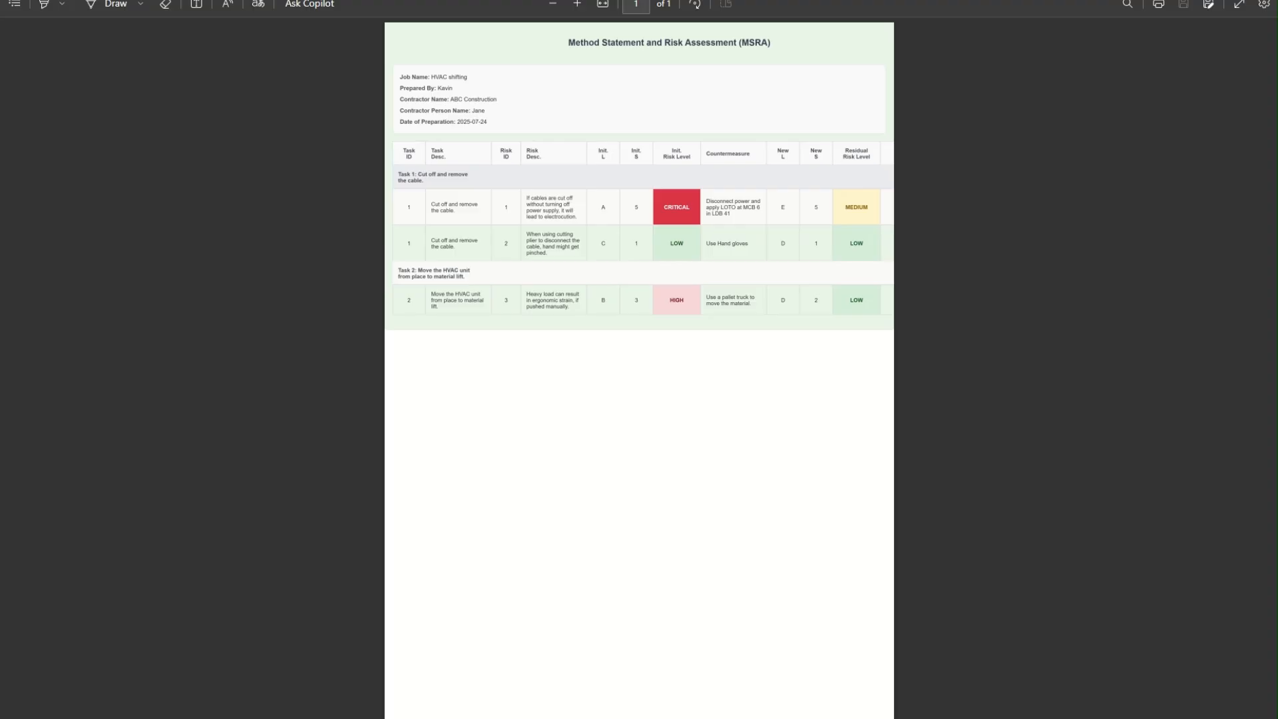